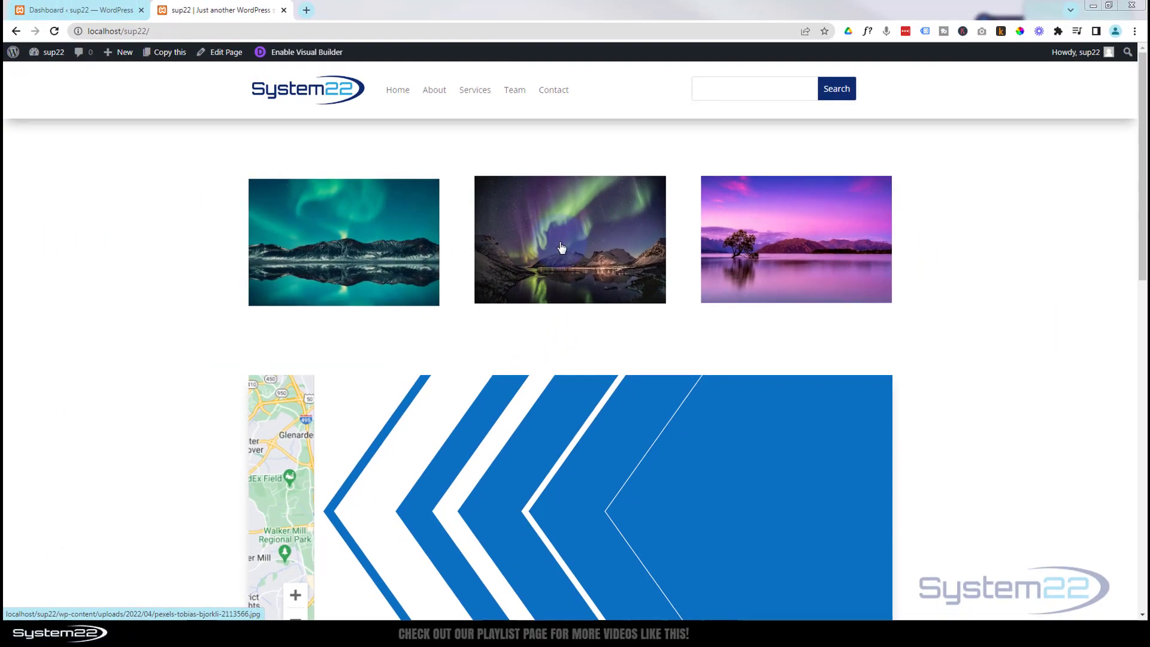
Step: Preview the middle aurora image in its lightbox and close the enlarged view
{"action": "left_click", "coordinate": [561, 246]}
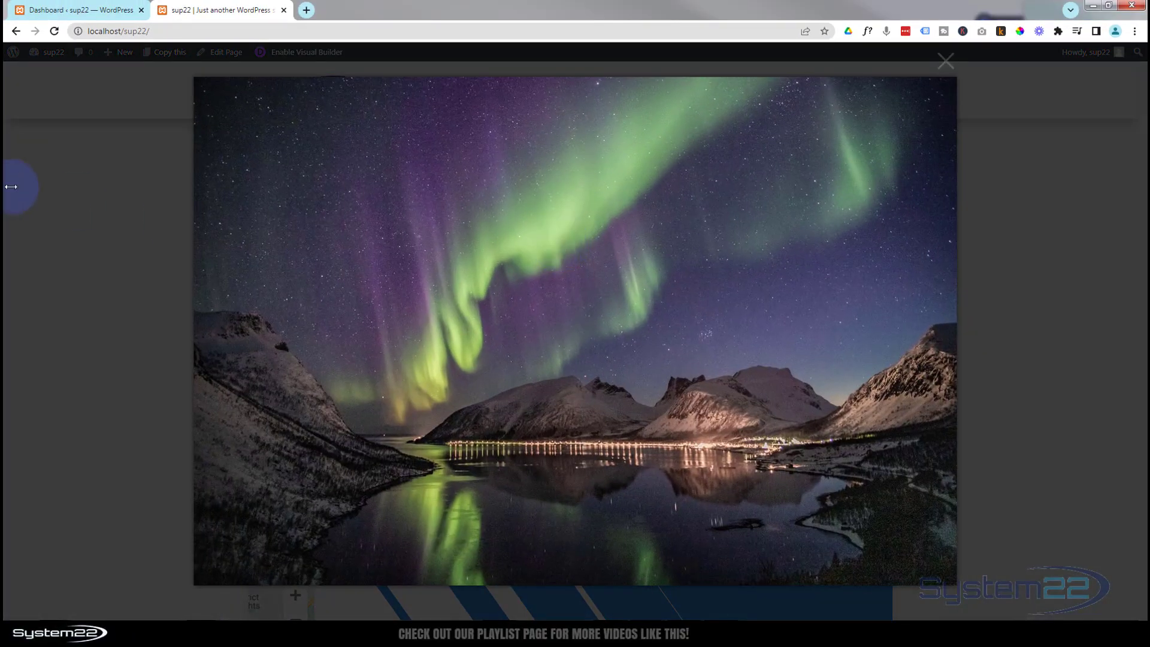
{"action": "left_click", "coordinate": [81, 186]}
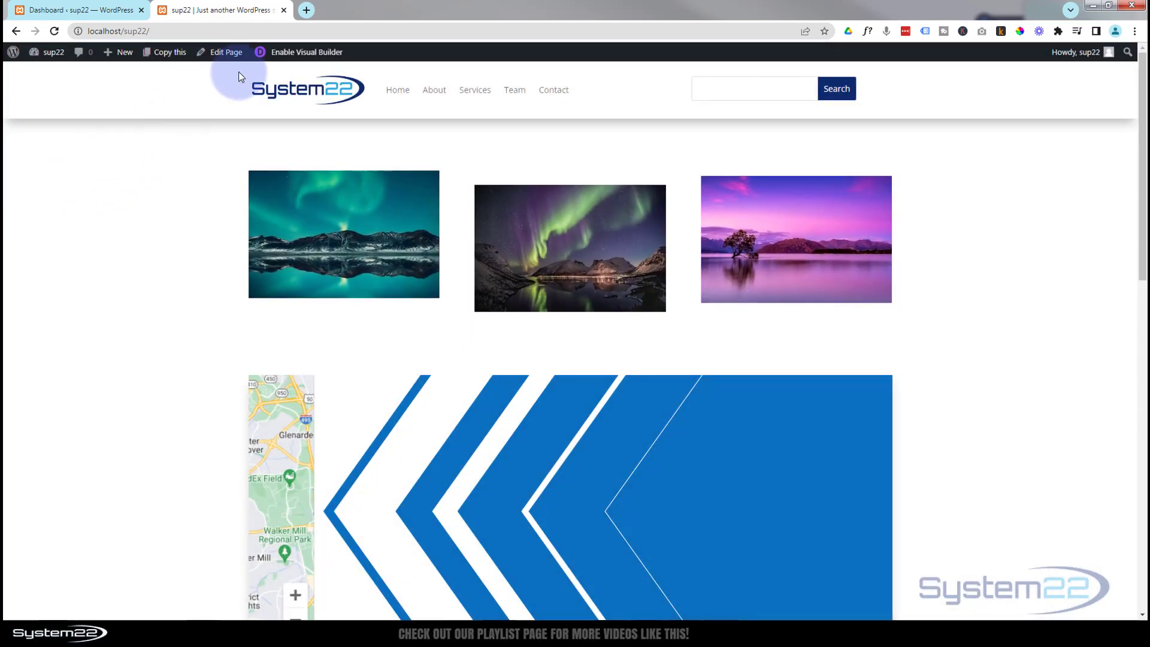
Step: Enable the Visual Builder for the page and delete the existing row of three images
{"action": "left_click", "coordinate": [303, 54]}
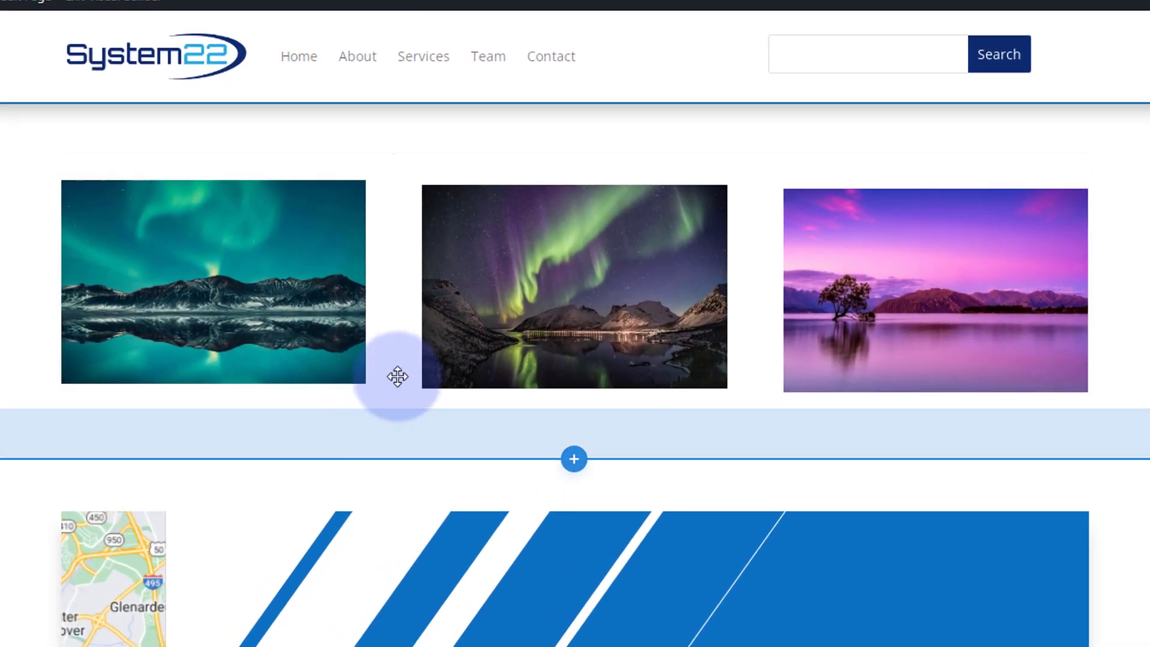
{"action": "mouse_move", "coordinate": [349, 352]}
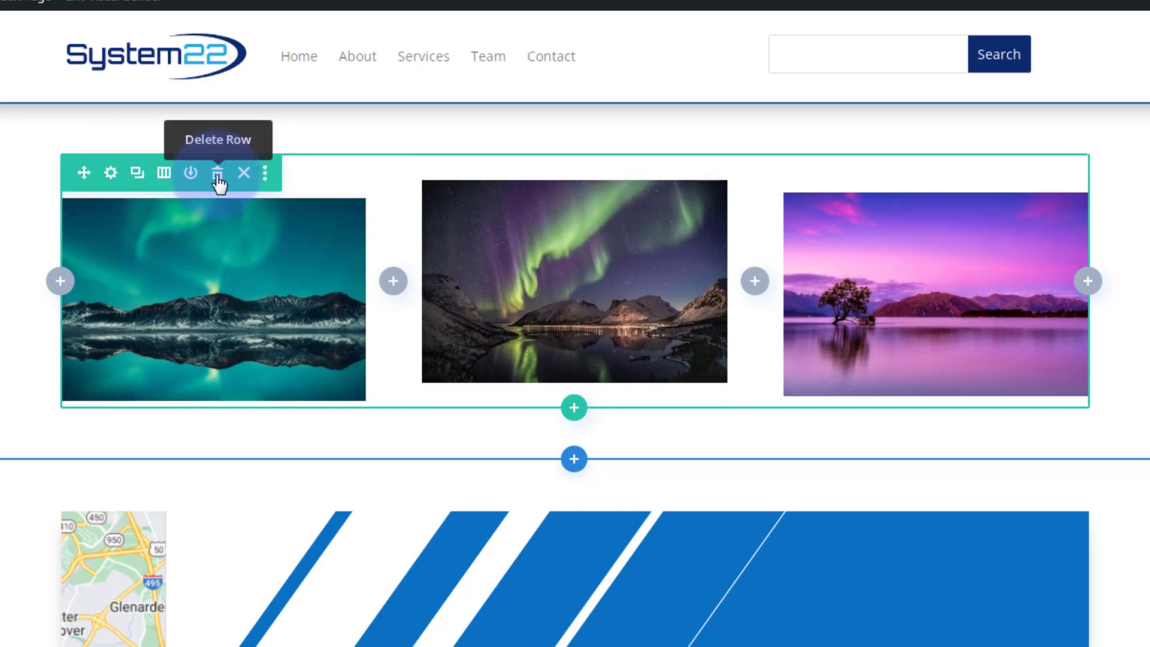
{"action": "left_click", "coordinate": [217, 174]}
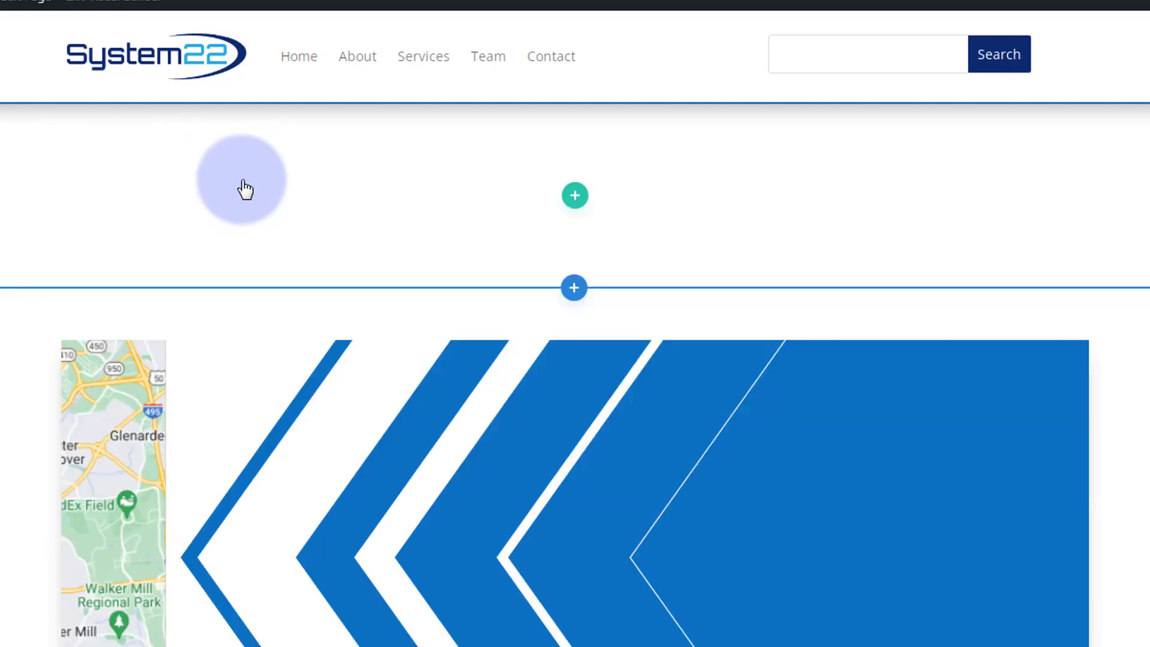
Step: Insert a row with three equal columns in the emptied first section
{"action": "left_click", "coordinate": [577, 201]}
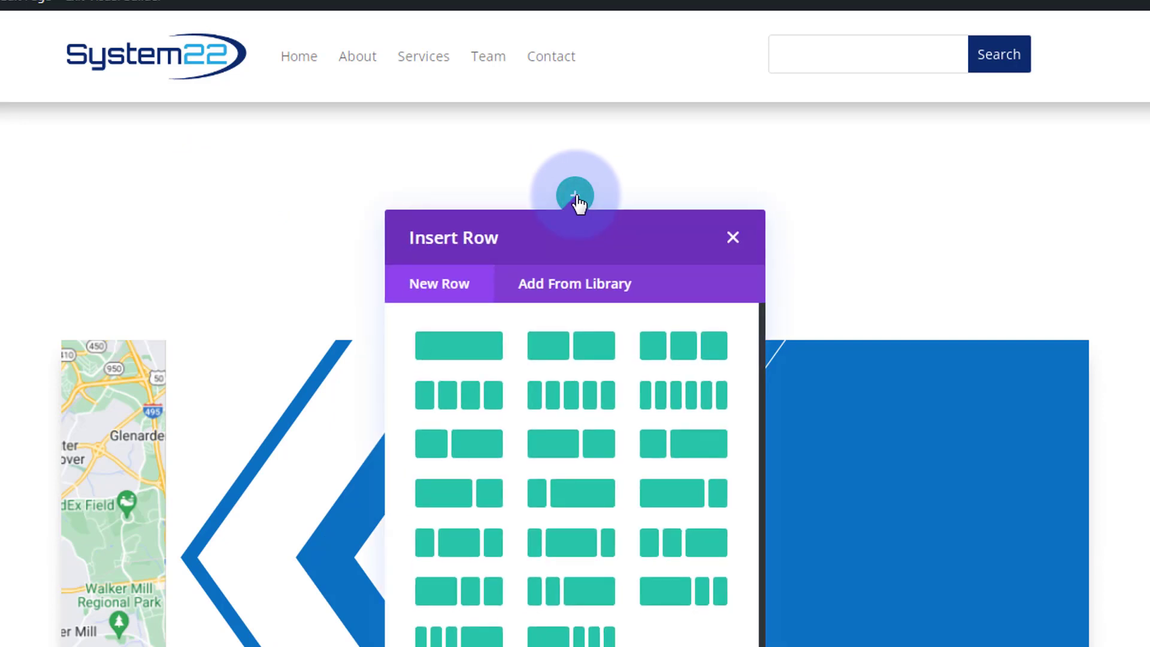
{"action": "left_click", "coordinate": [686, 355]}
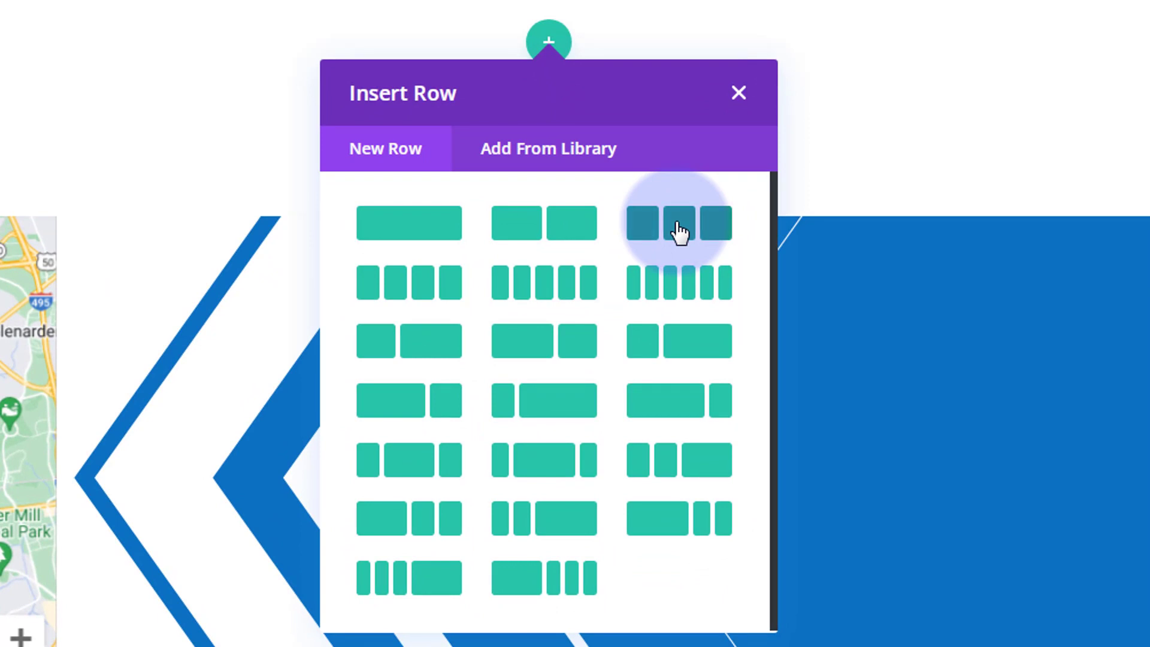
{"action": "left_click", "coordinate": [678, 231]}
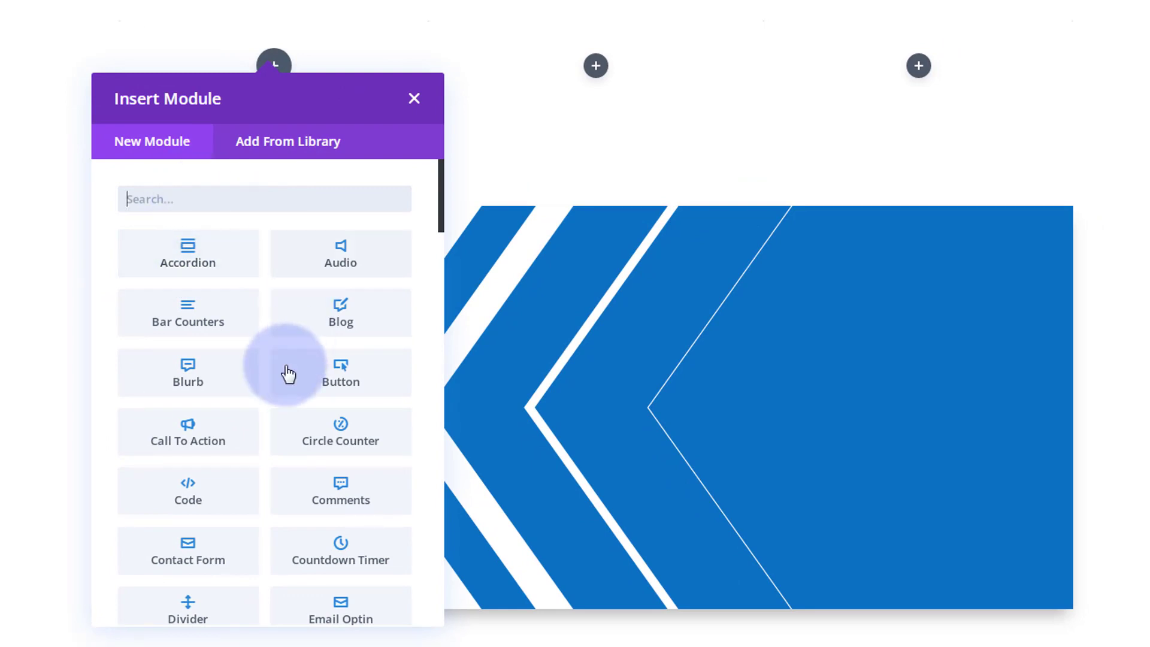
Step: Add an Image module to the first column of the three-column row
{"action": "scroll", "coordinate": [270, 367], "scroll_direction": "down", "scroll_amount": 2}
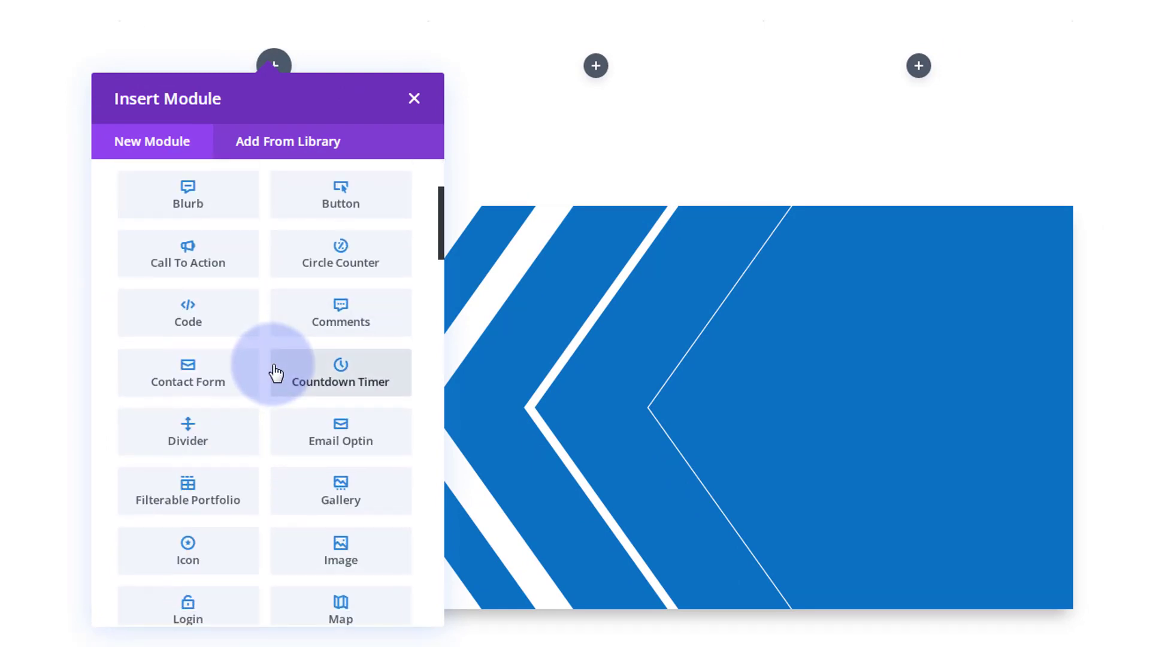
{"action": "scroll", "coordinate": [274, 371], "scroll_direction": "down", "scroll_amount": 1}
{"action": "scroll", "coordinate": [274, 371], "scroll_direction": "down", "scroll_amount": 2}
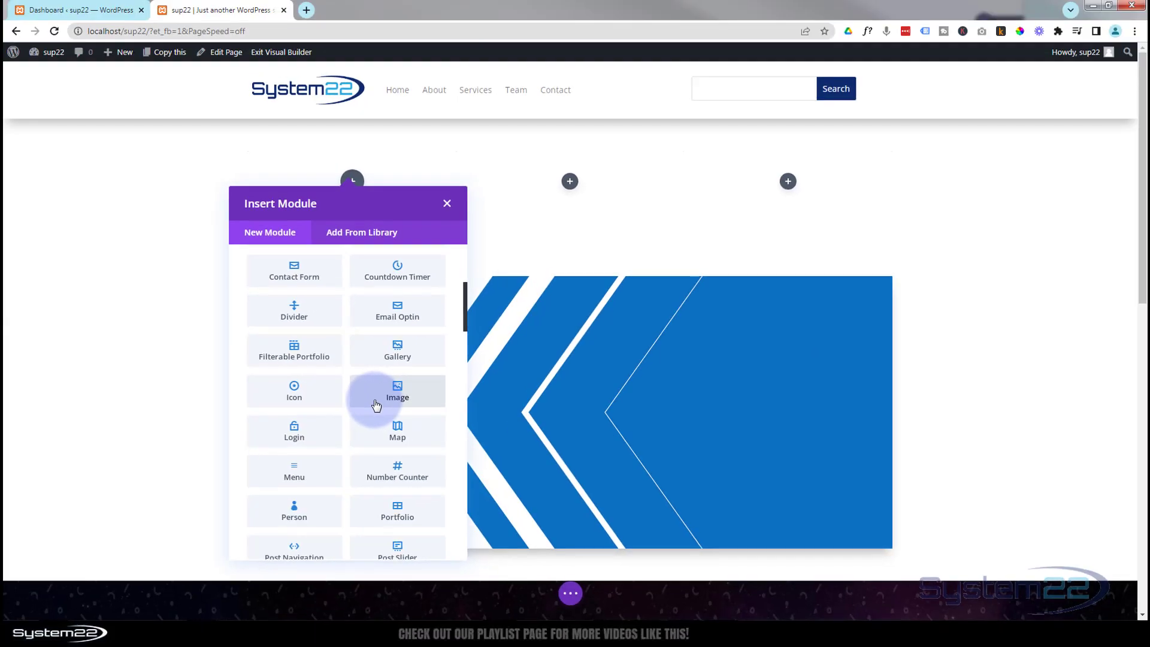
{"action": "left_click", "coordinate": [770, 506]}
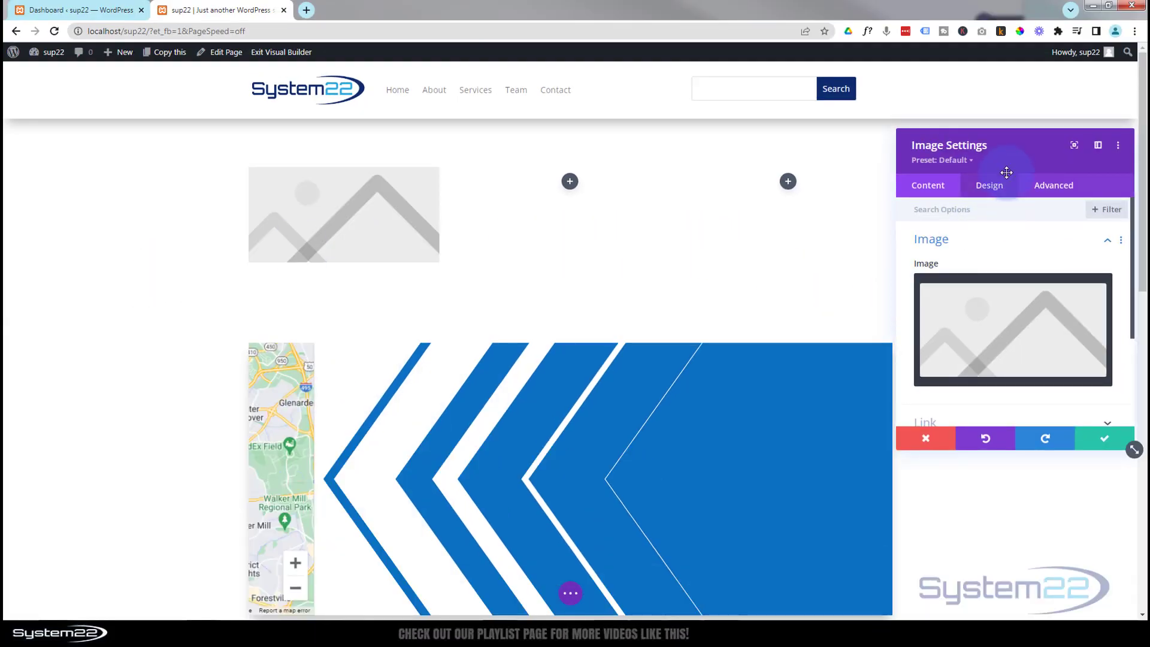
Step: Set the module's image to n1.jpg, the green aurora over mountains, from the media library
{"action": "left_click_drag", "start_coordinate": [998, 143], "coordinate": [631, 121]}
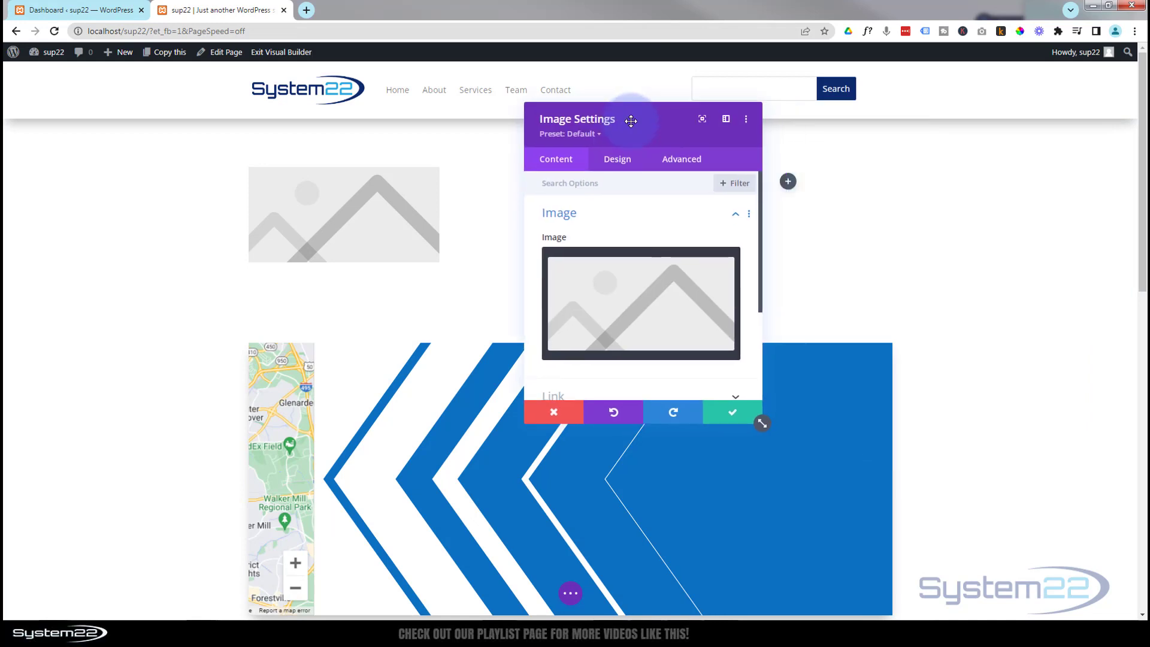
{"action": "left_click", "coordinate": [633, 289]}
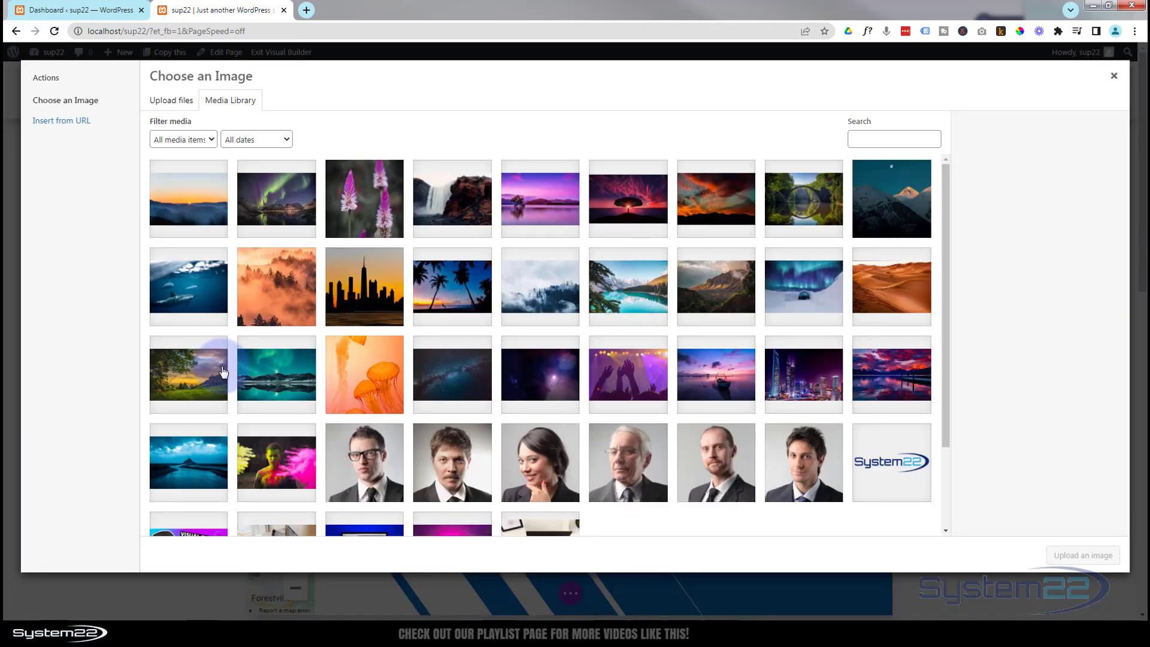
{"action": "left_click", "coordinate": [265, 386]}
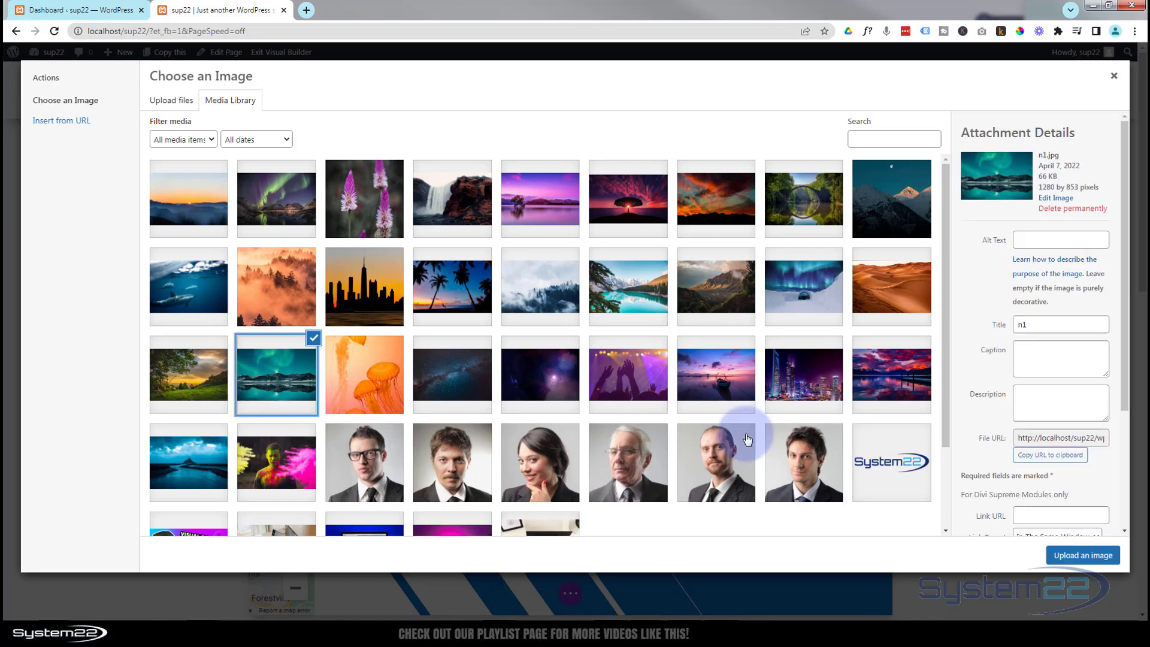
{"action": "left_click", "coordinate": [1072, 555]}
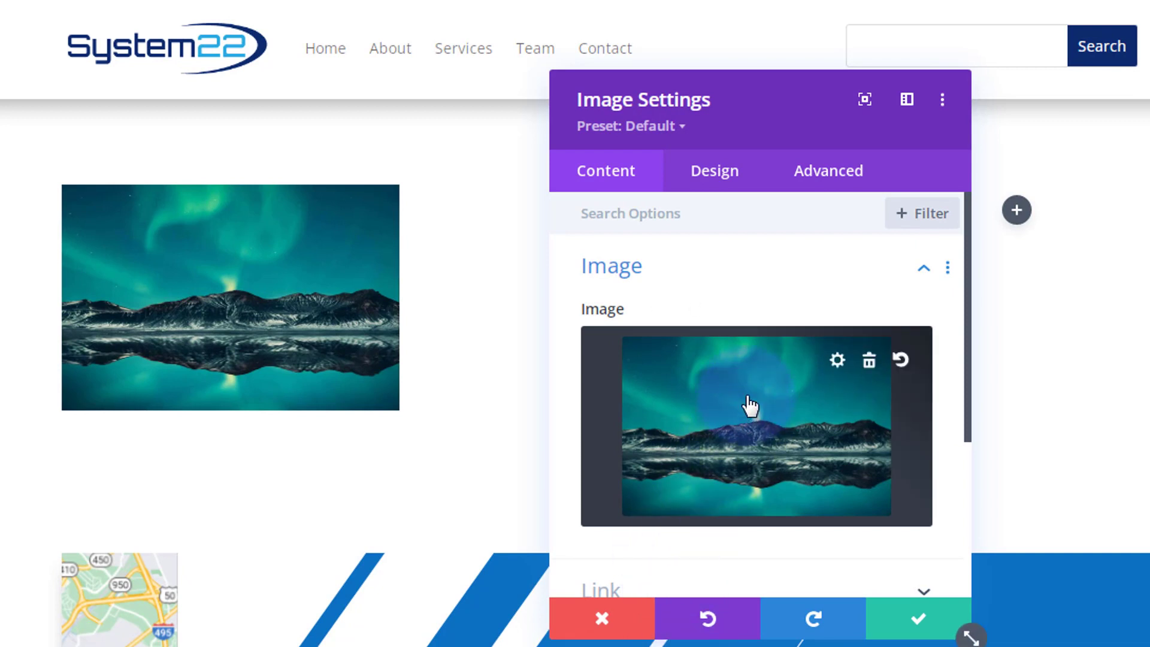
Step: Enable Open in Lightbox in the image's link settings
{"action": "scroll", "coordinate": [742, 401], "scroll_direction": "down", "scroll_amount": 2}
{"action": "scroll", "coordinate": [738, 394], "scroll_direction": "down", "scroll_amount": 2}
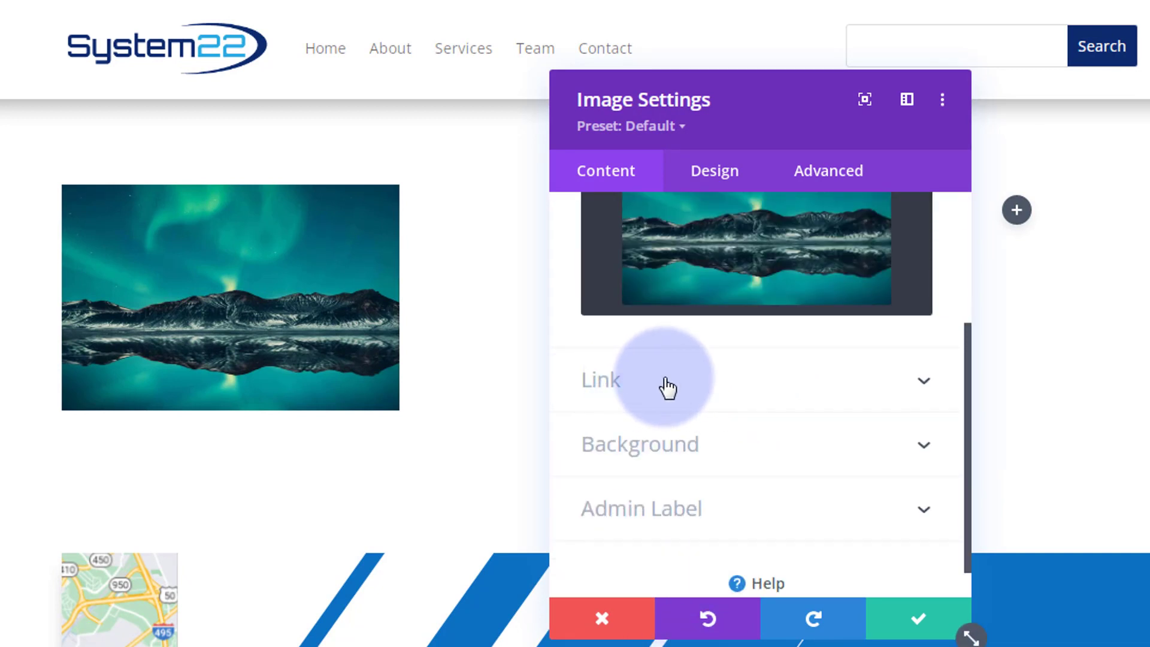
{"action": "left_click", "coordinate": [682, 393]}
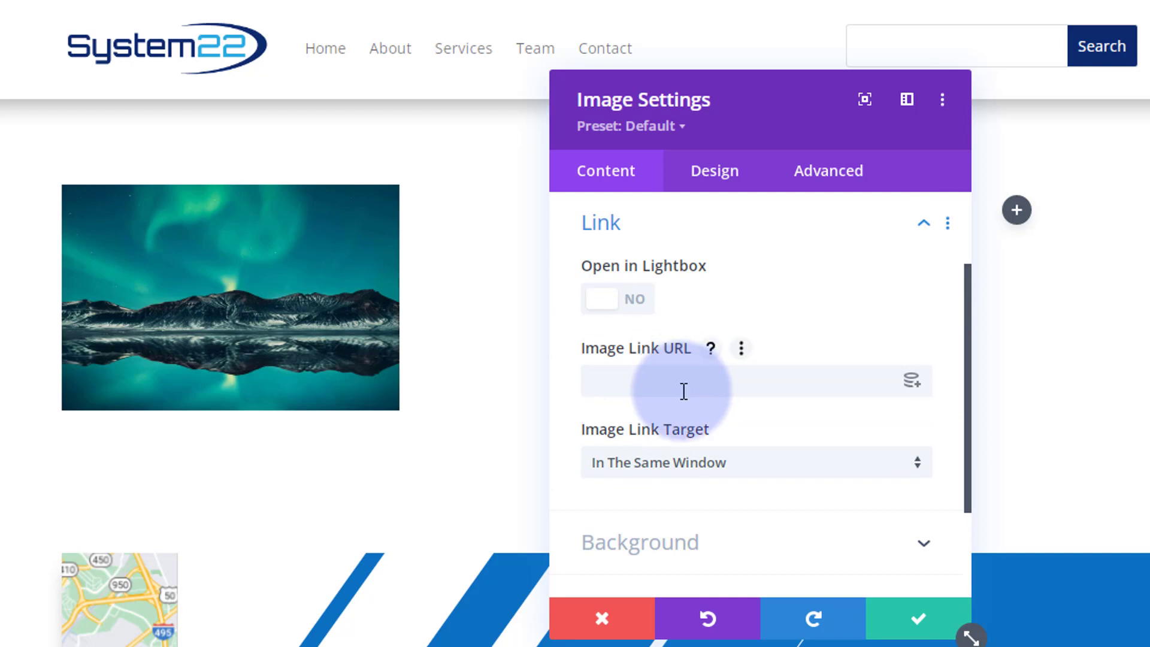
{"action": "left_click", "coordinate": [635, 299]}
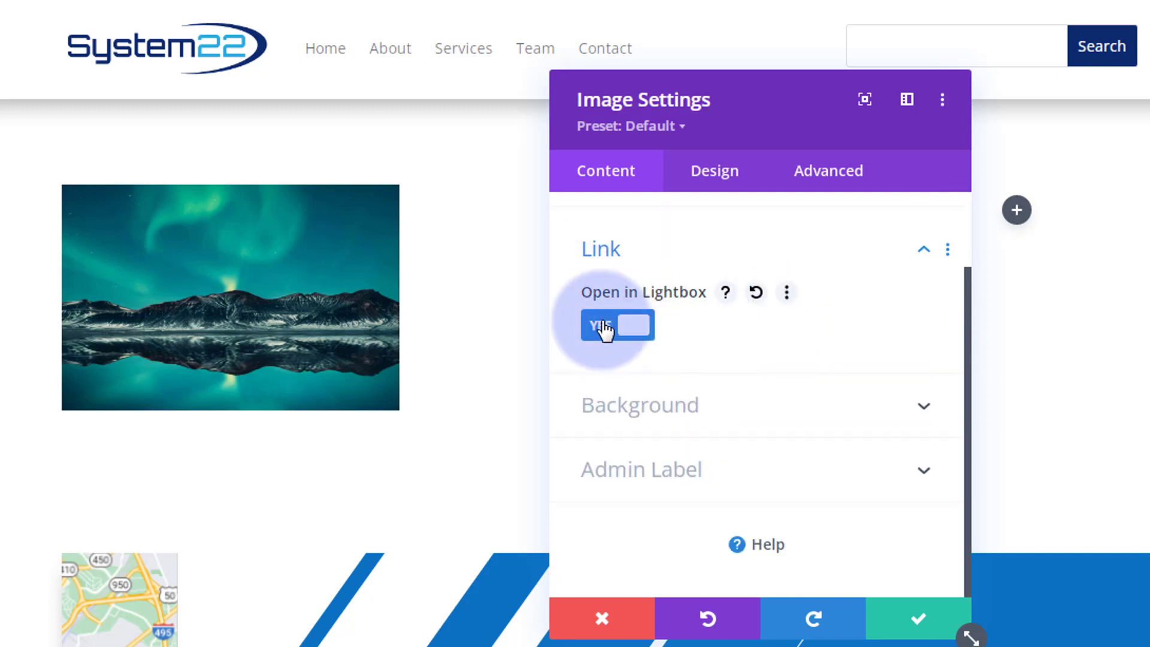
Step: Switch Open in Lightbox off, check the image link URL and link target options, and switch it back on
{"action": "left_click", "coordinate": [605, 328]}
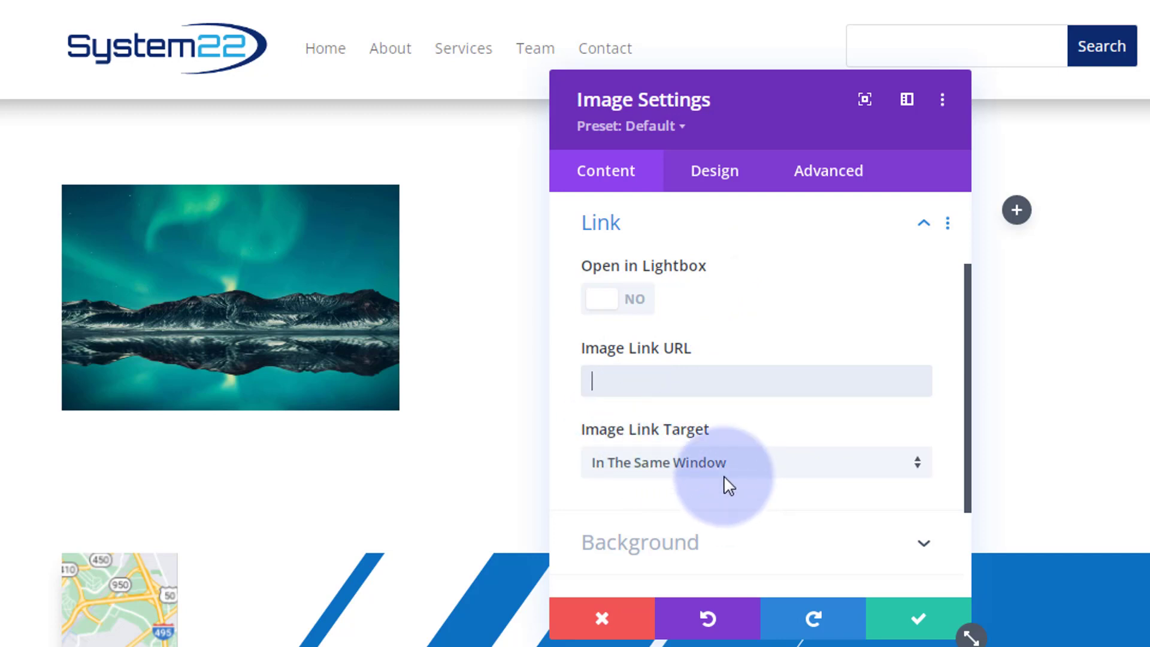
{"action": "left_click", "coordinate": [772, 475]}
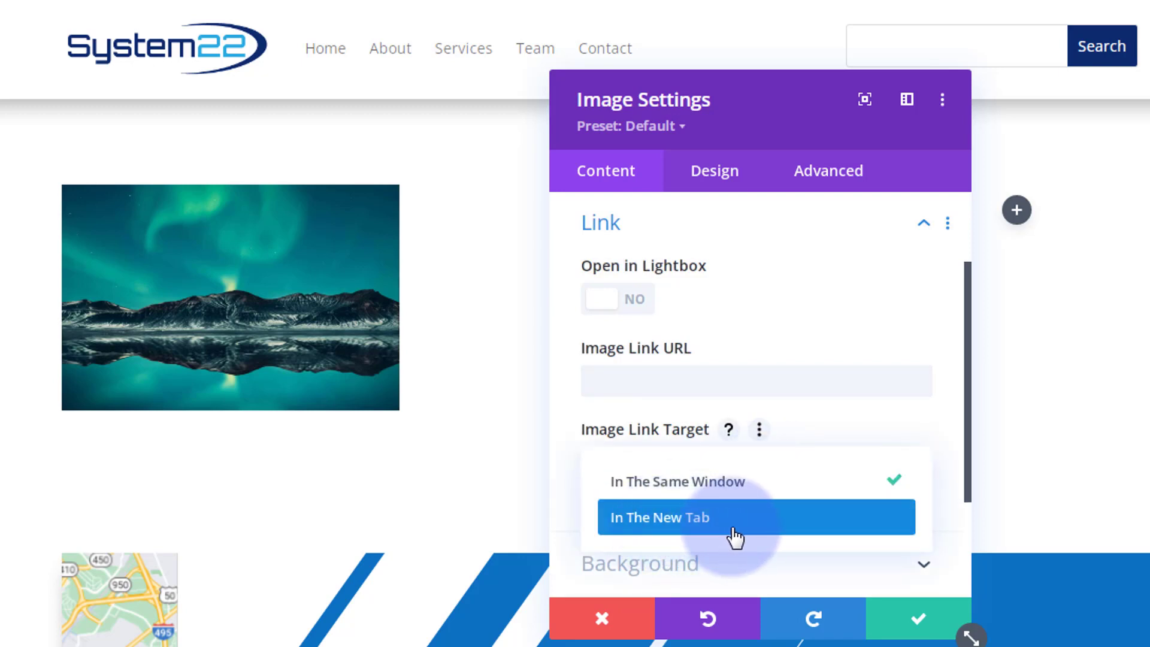
{"action": "left_click", "coordinate": [566, 339]}
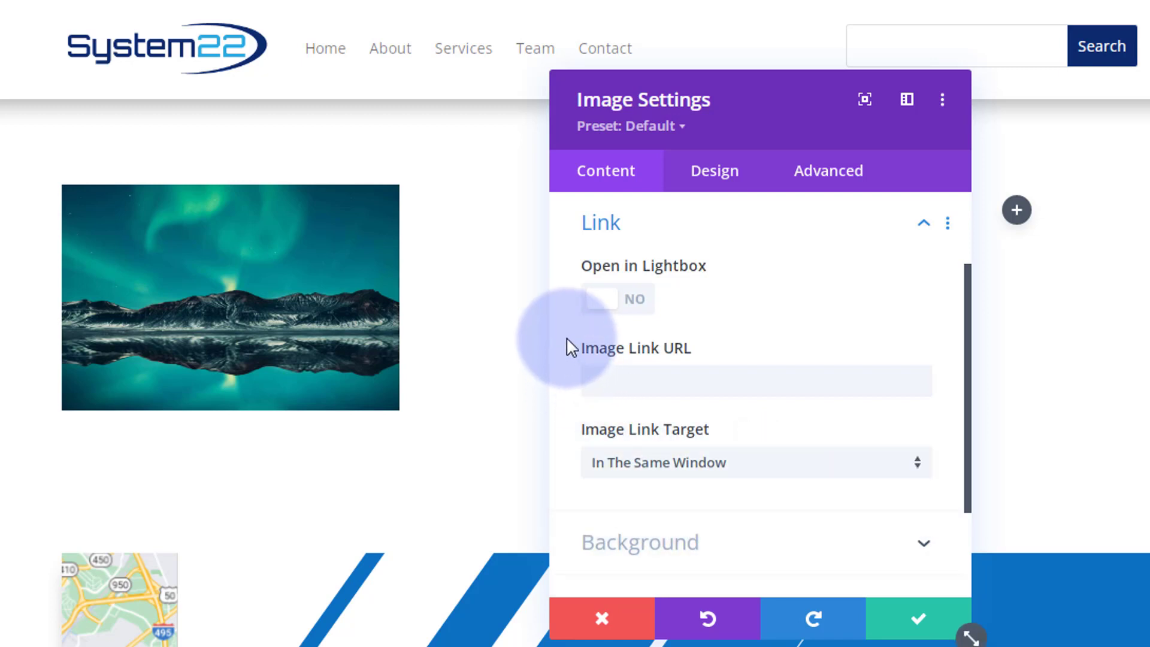
{"action": "left_click", "coordinate": [645, 305]}
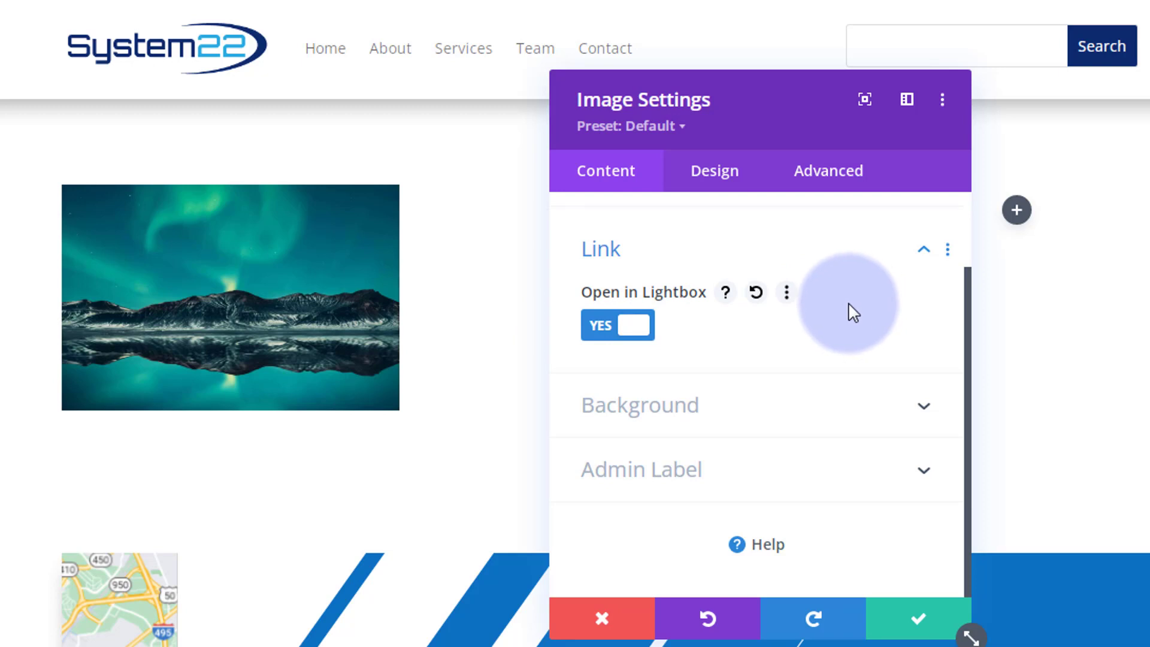
Step: Set all four rounded corners of the image to 5px in the Border design settings
{"action": "left_click", "coordinate": [722, 189]}
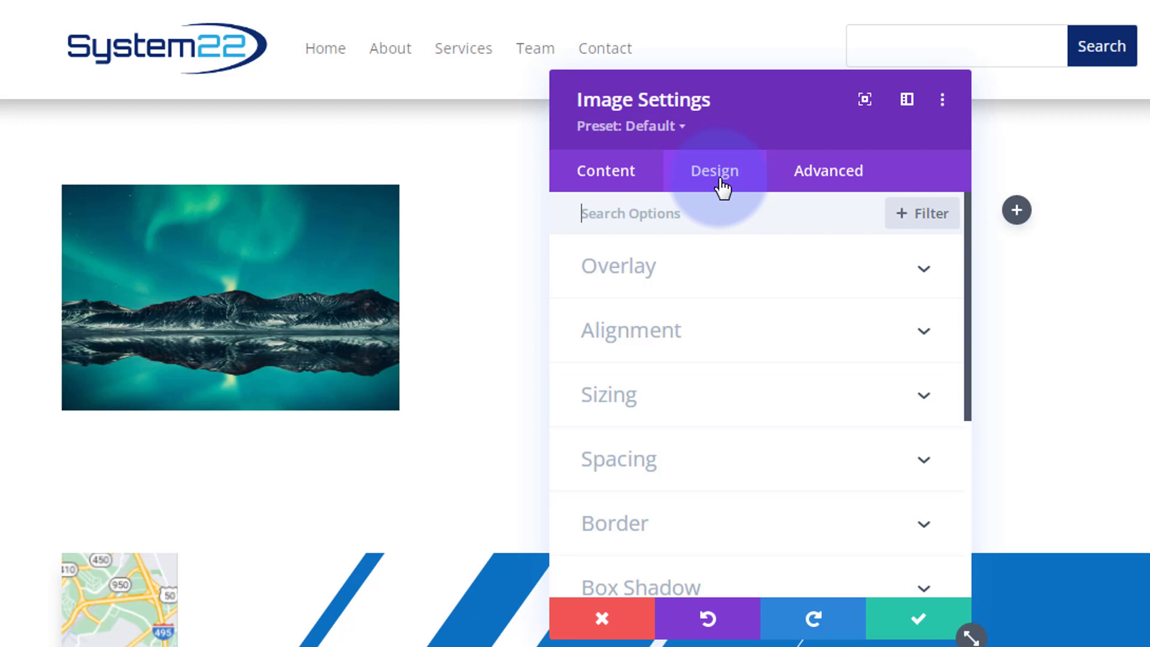
{"action": "left_click", "coordinate": [734, 273]}
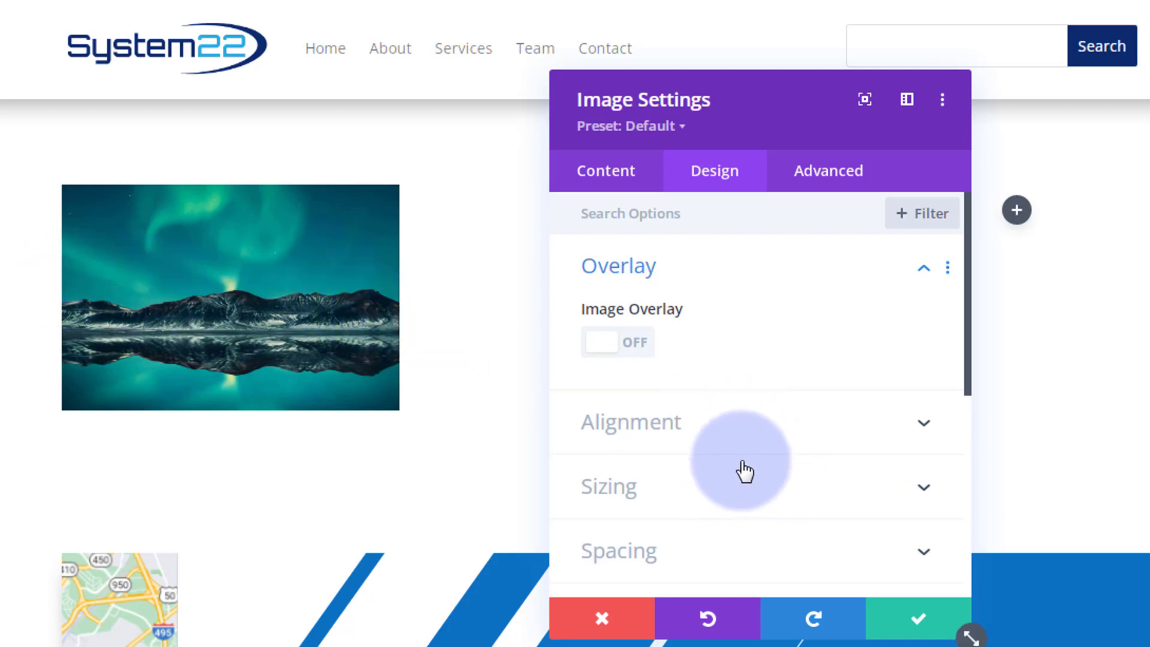
{"action": "scroll", "coordinate": [744, 470], "scroll_direction": "down", "scroll_amount": 2}
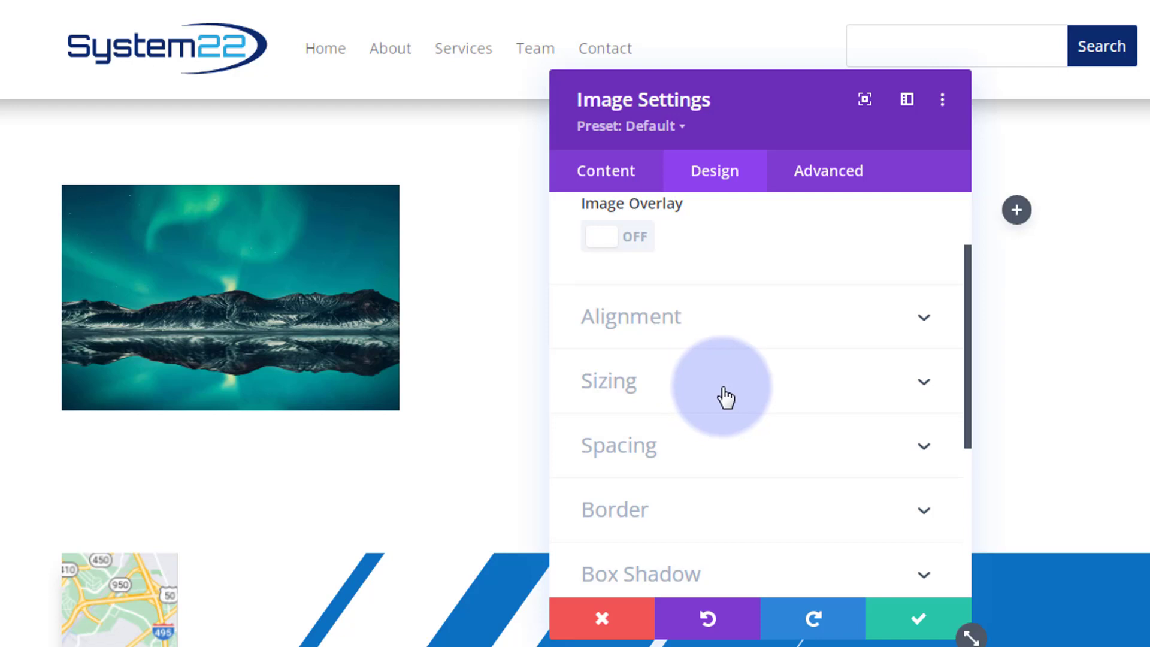
{"action": "scroll", "coordinate": [726, 397], "scroll_direction": "down", "scroll_amount": 2}
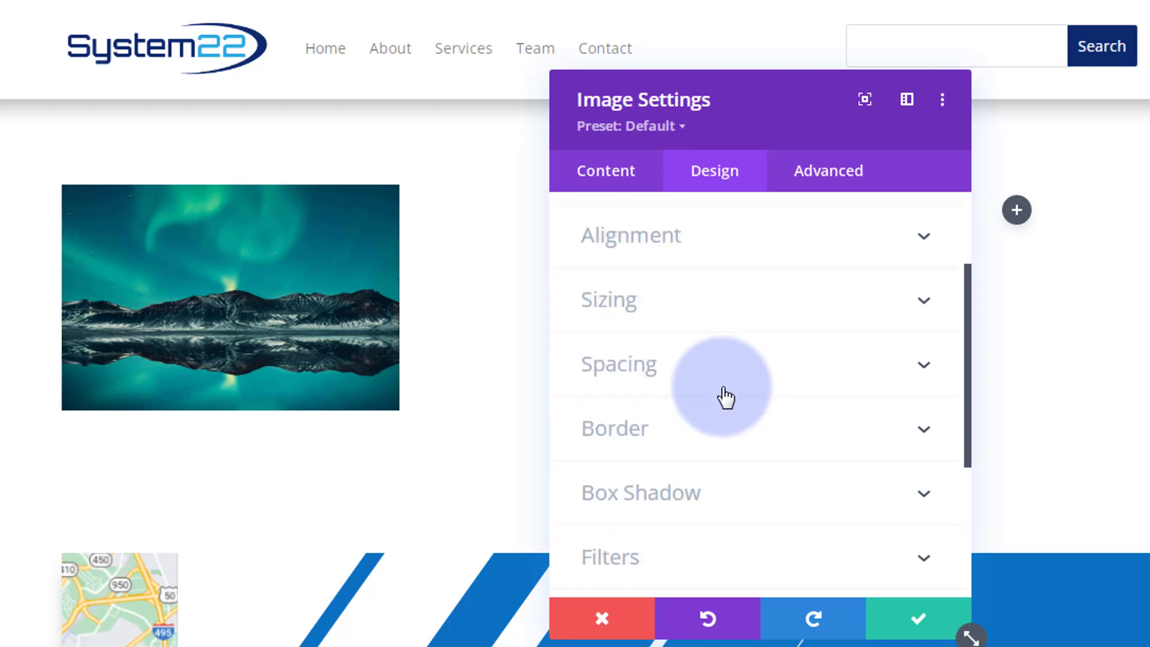
{"action": "left_click", "coordinate": [748, 418]}
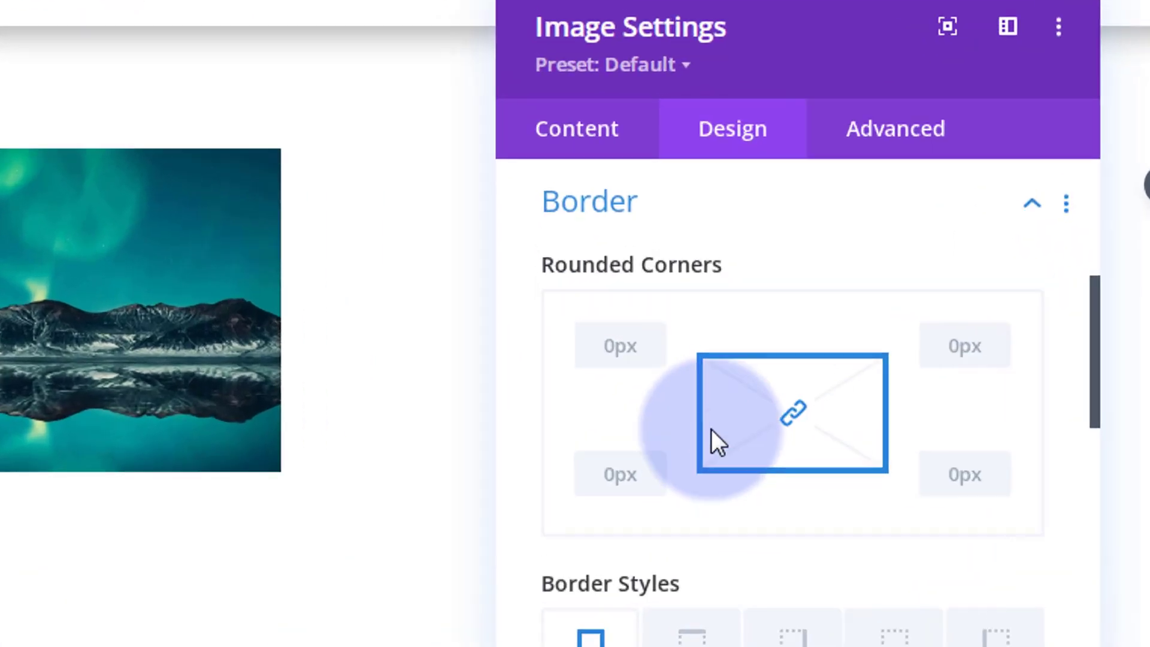
{"action": "left_click", "coordinate": [633, 335]}
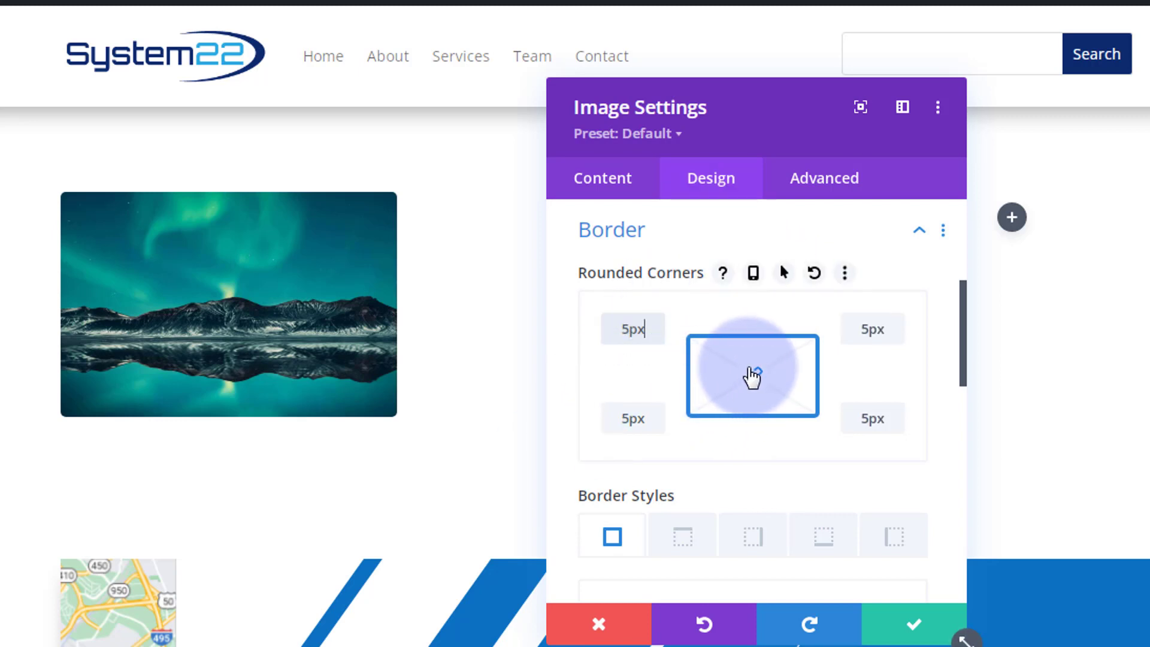
Step: Set all four rounded corners of the image to 50% to give it an oval shape
{"action": "left_click", "coordinate": [644, 337]}
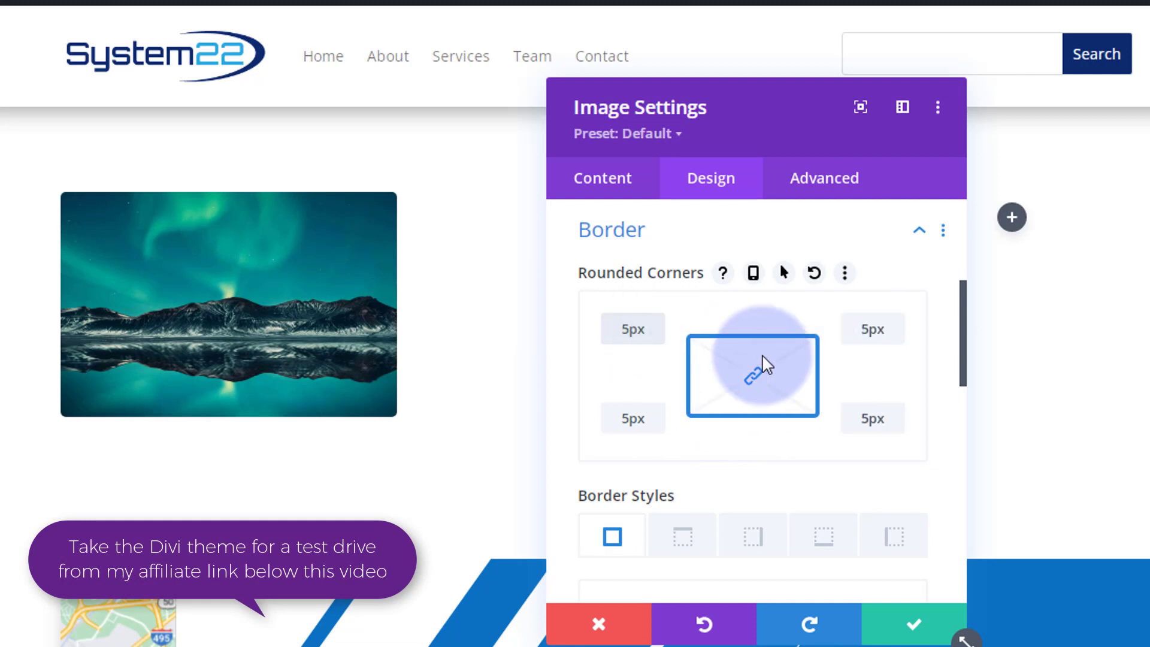
{"action": "double_click", "coordinate": [630, 328]}
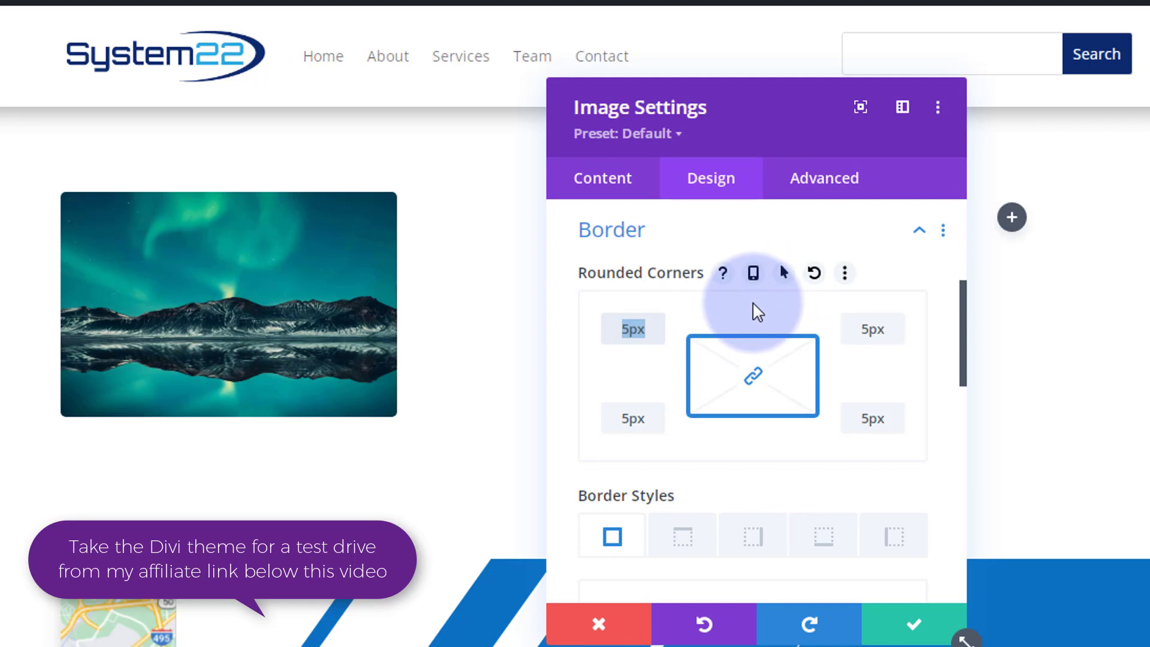
{"action": "type", "text": "50px"}
{"action": "type", "text": "%"}
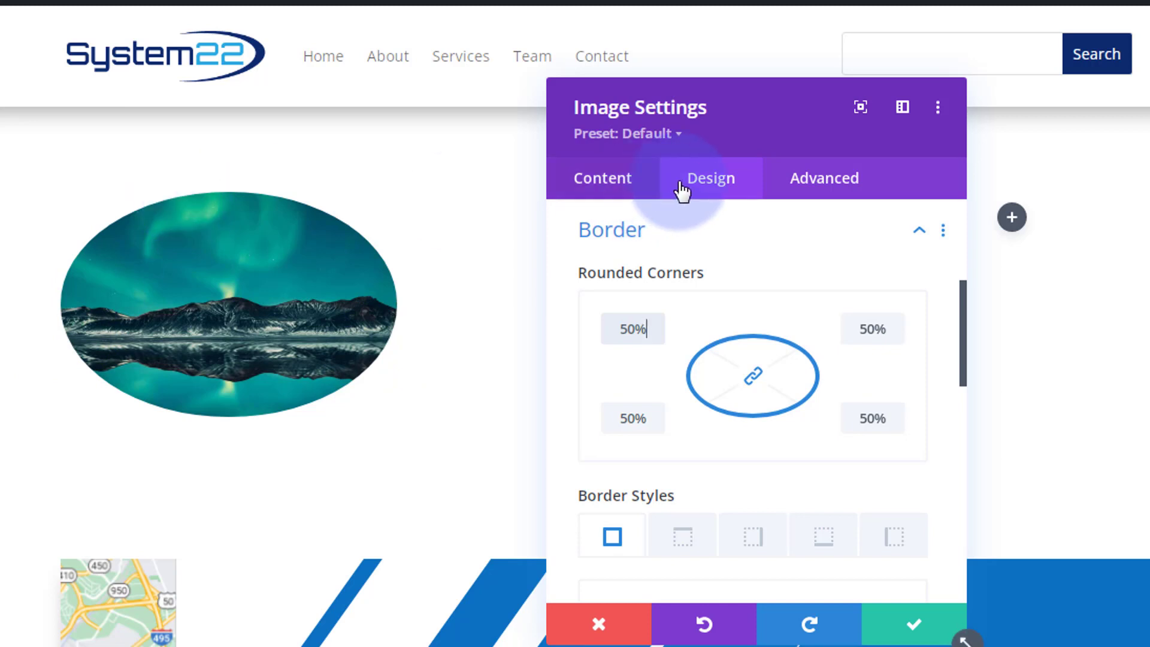
Step: Set the image's width to 250px in the Sizing design settings
{"action": "scroll", "coordinate": [693, 346], "scroll_direction": "down", "scroll_amount": 8}
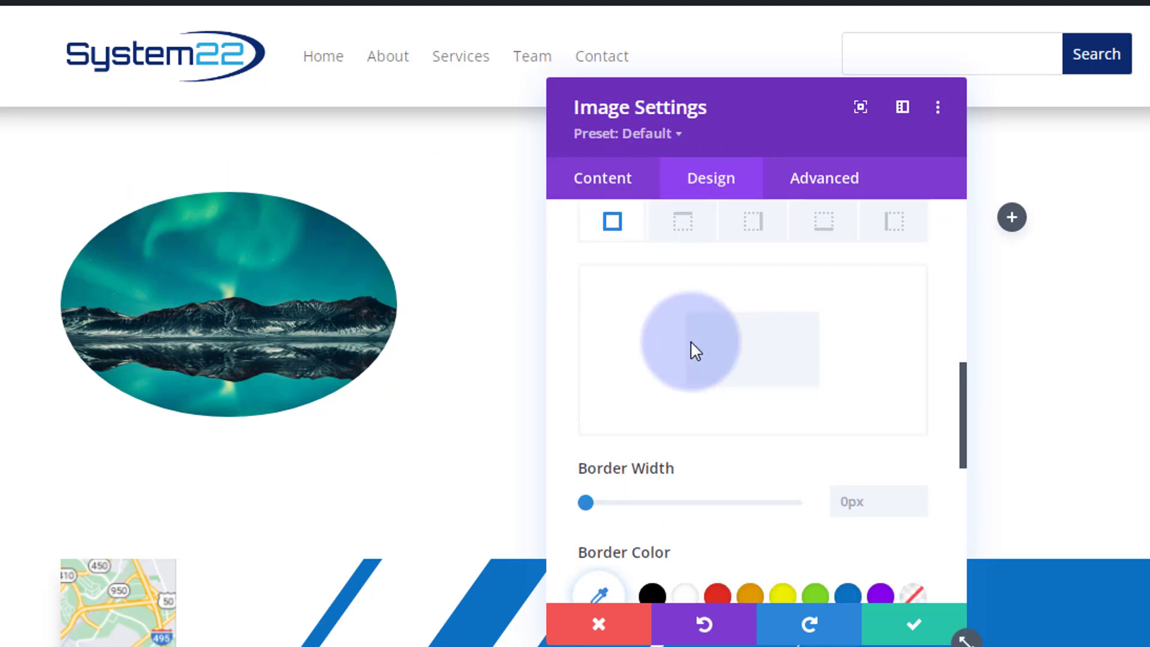
{"action": "scroll", "coordinate": [698, 344], "scroll_direction": "up", "scroll_amount": 7}
{"action": "scroll", "coordinate": [698, 339], "scroll_direction": "up", "scroll_amount": 5}
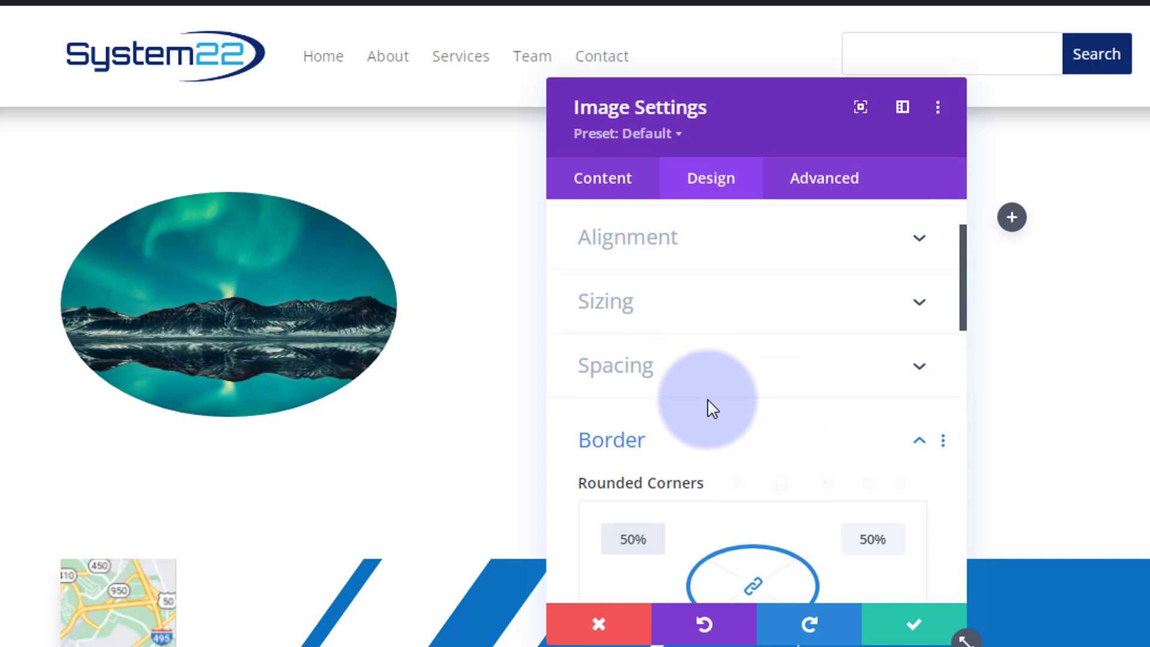
{"action": "left_click", "coordinate": [719, 450]}
{"action": "left_click", "coordinate": [719, 322]}
{"action": "scroll", "coordinate": [718, 322], "scroll_direction": "down", "scroll_amount": 3}
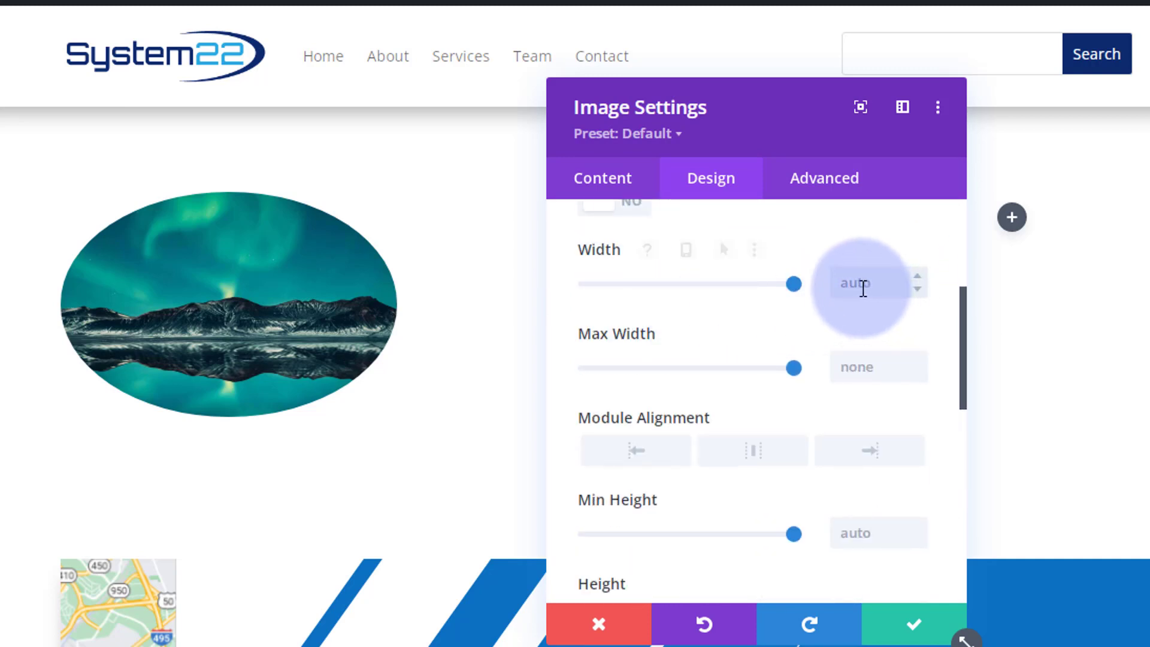
{"action": "left_click", "coordinate": [850, 282]}
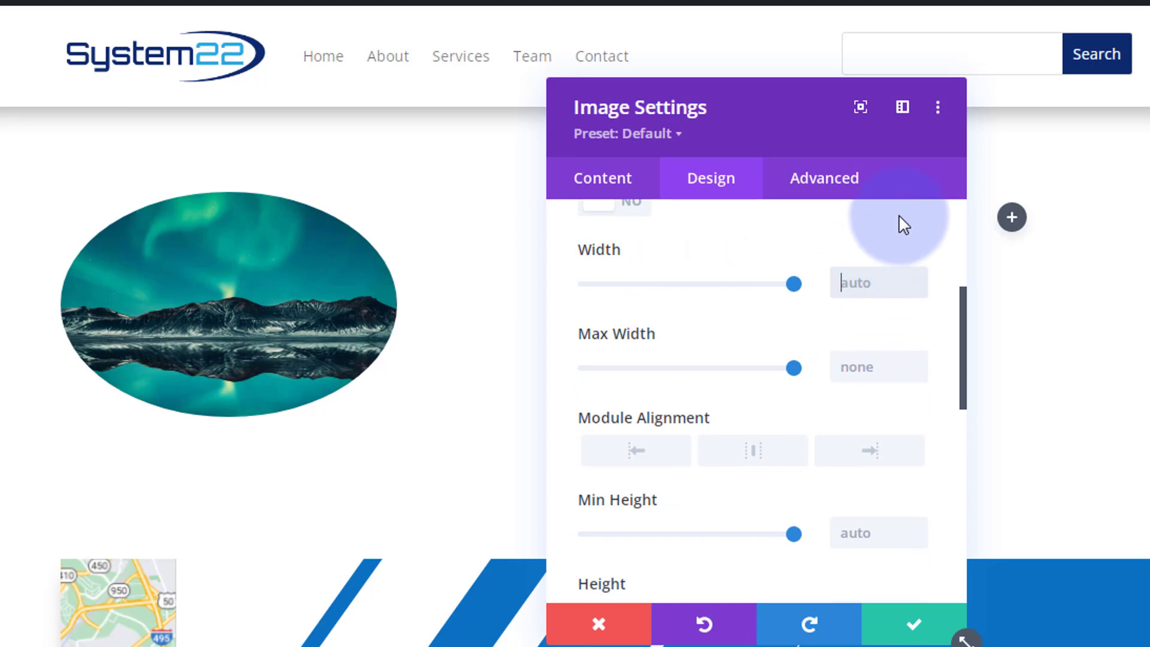
{"action": "type", "text": "250%"}
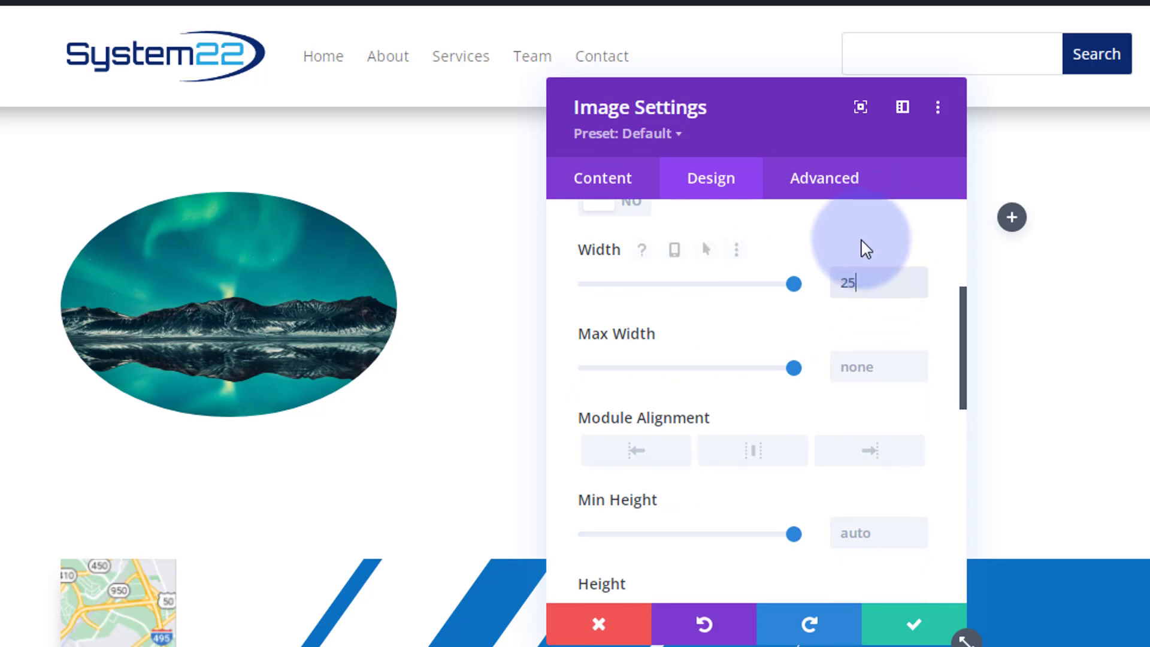
{"action": "key", "text": "BackSpace"}
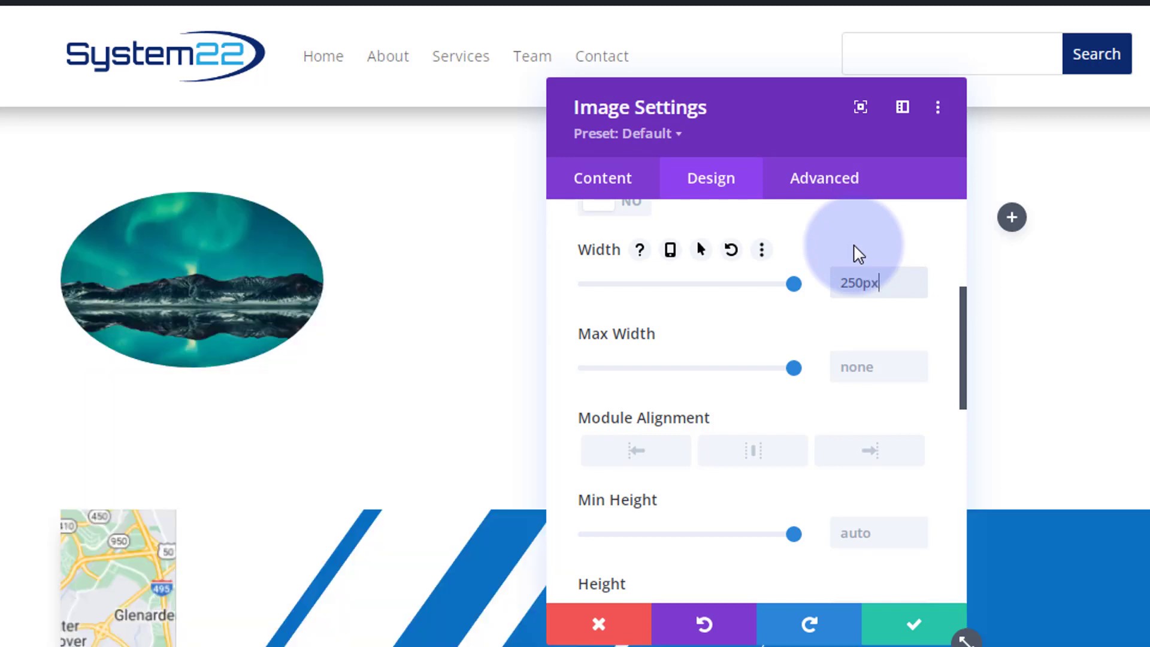
Step: Copy the image's width value and apply it as its height, 250px, to make a circle
{"action": "left_click_drag", "start_coordinate": [880, 282], "coordinate": [835, 282]}
{"action": "key", "text": "ctrl+c"}
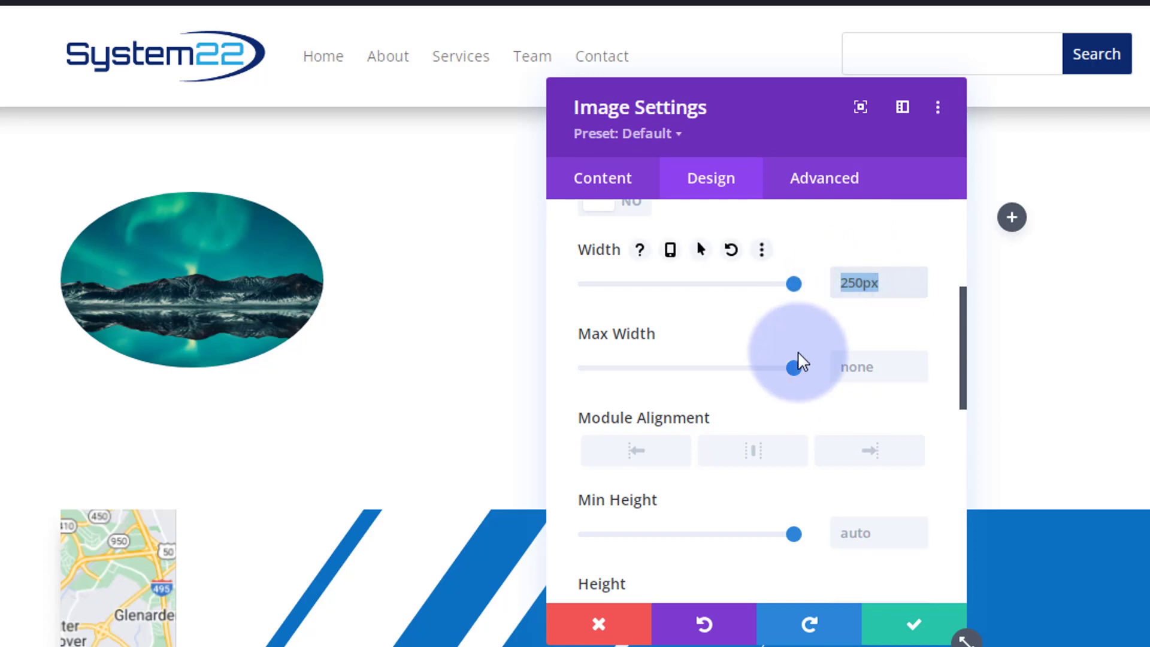
{"action": "scroll", "coordinate": [798, 351], "scroll_direction": "down", "scroll_amount": 3}
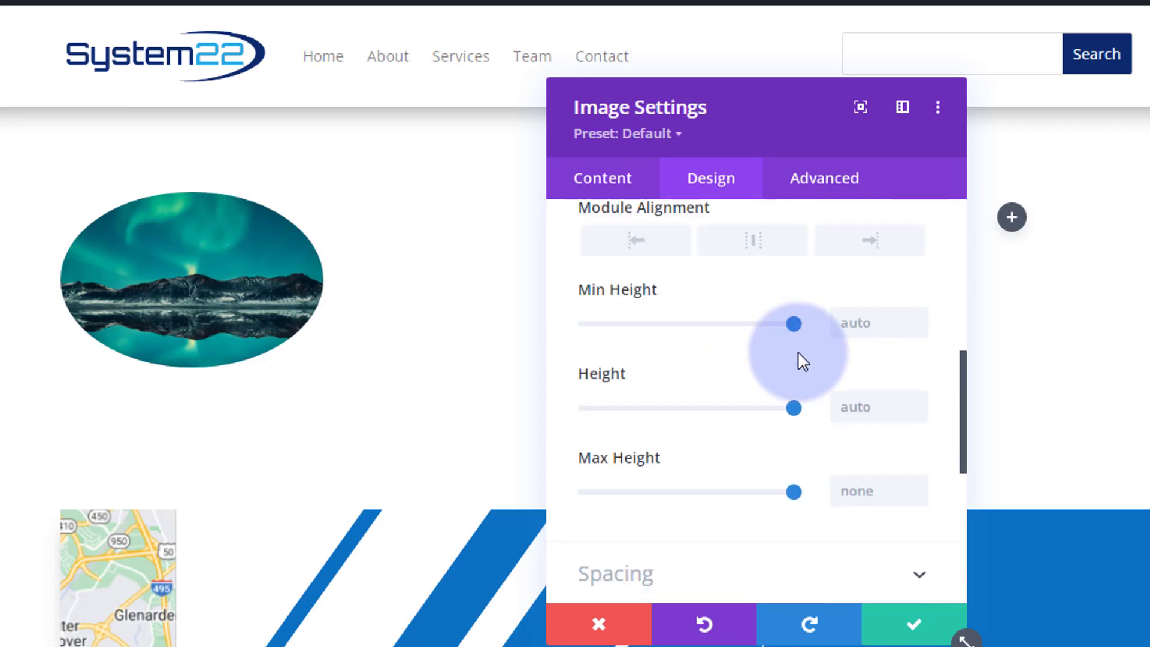
{"action": "left_click", "coordinate": [834, 406]}
{"action": "key", "text": "ctrl+v"}
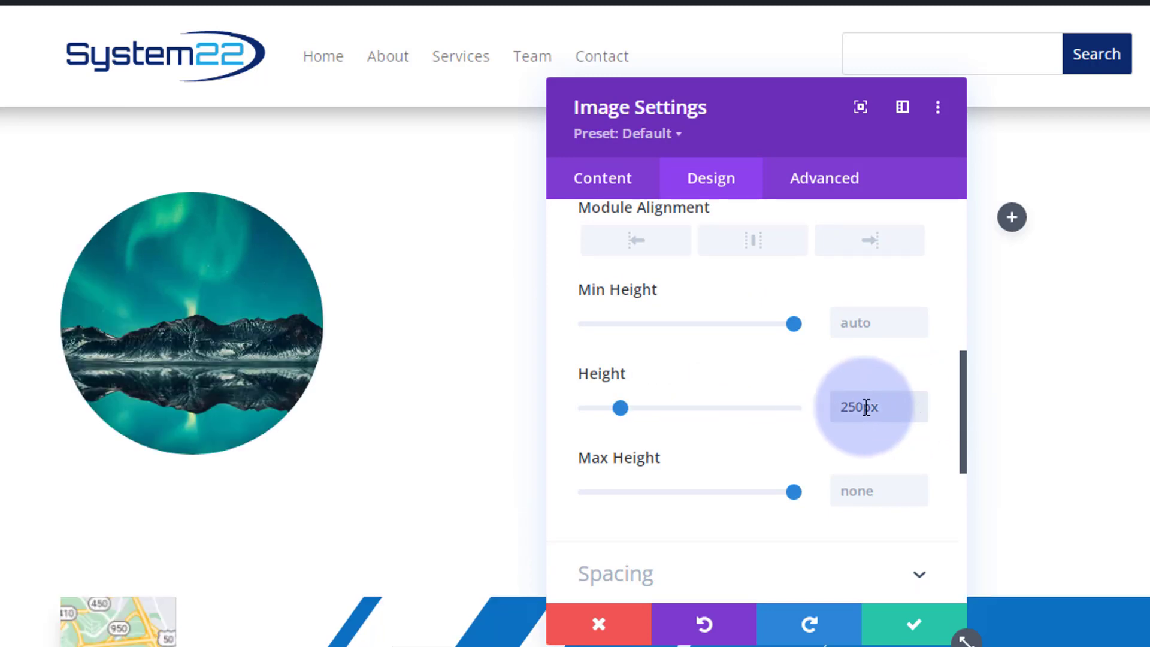
Step: Clear the custom height and width values from the image's sizing settings
{"action": "left_click_drag", "start_coordinate": [885, 406], "coordinate": [803, 413]}
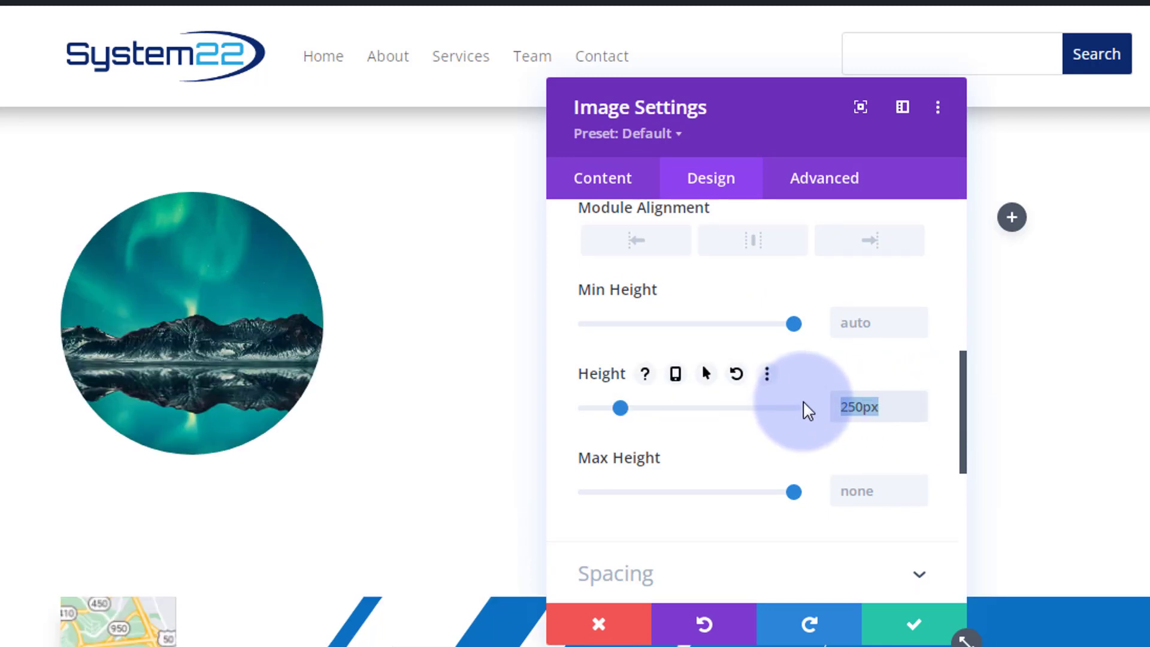
{"action": "key", "text": "ctrl+x"}
{"action": "scroll", "coordinate": [812, 397], "scroll_direction": "up", "scroll_amount": 4}
{"action": "left_click", "coordinate": [874, 281]}
{"action": "key", "text": "ctrl+v"}
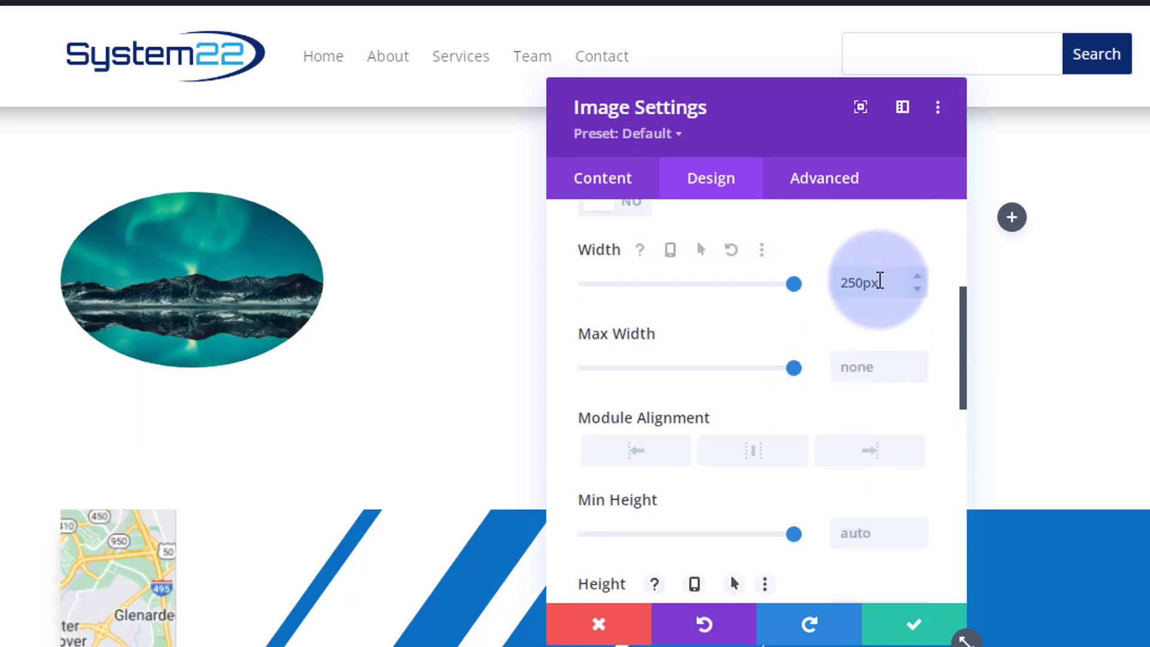
{"action": "left_click_drag", "start_coordinate": [879, 282], "coordinate": [822, 279]}
{"action": "key", "text": "ctrl+x"}
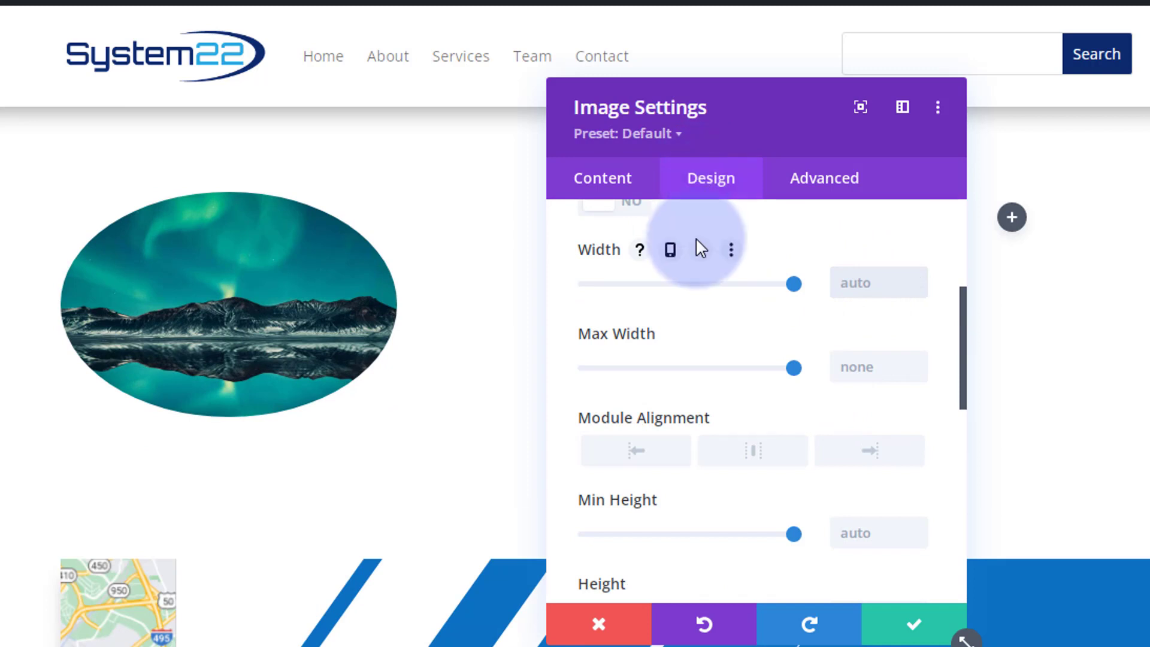
Step: Remove the rounding from all four corners of the image in the Border design settings
{"action": "scroll", "coordinate": [698, 277], "scroll_direction": "down", "scroll_amount": 10}
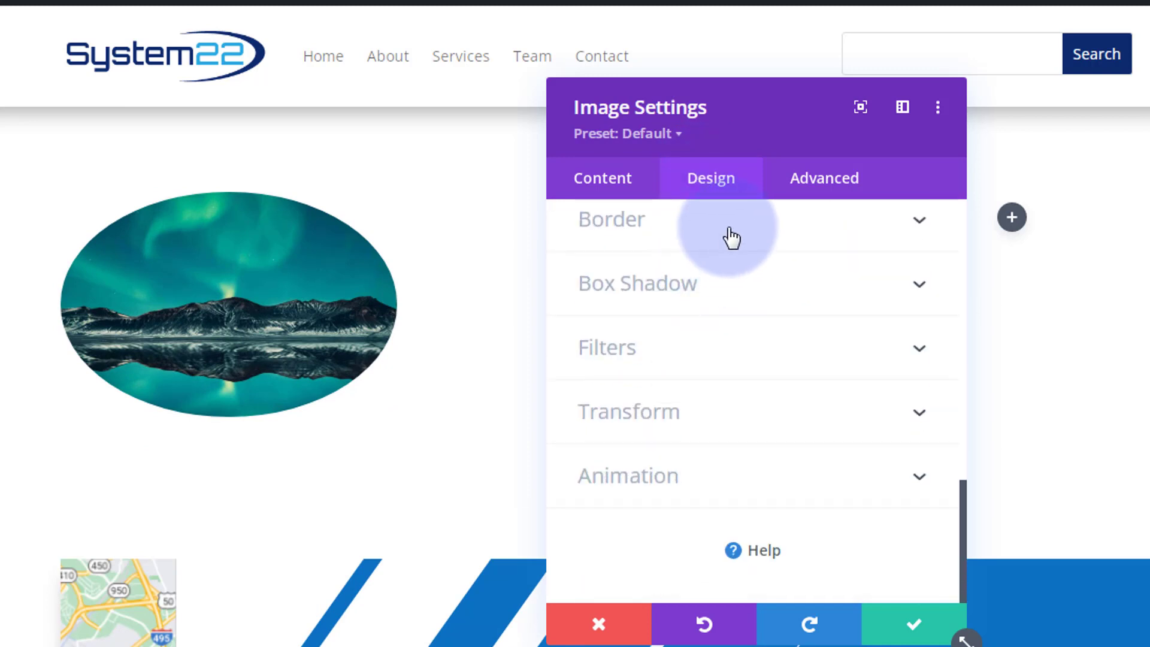
{"action": "left_click", "coordinate": [731, 237]}
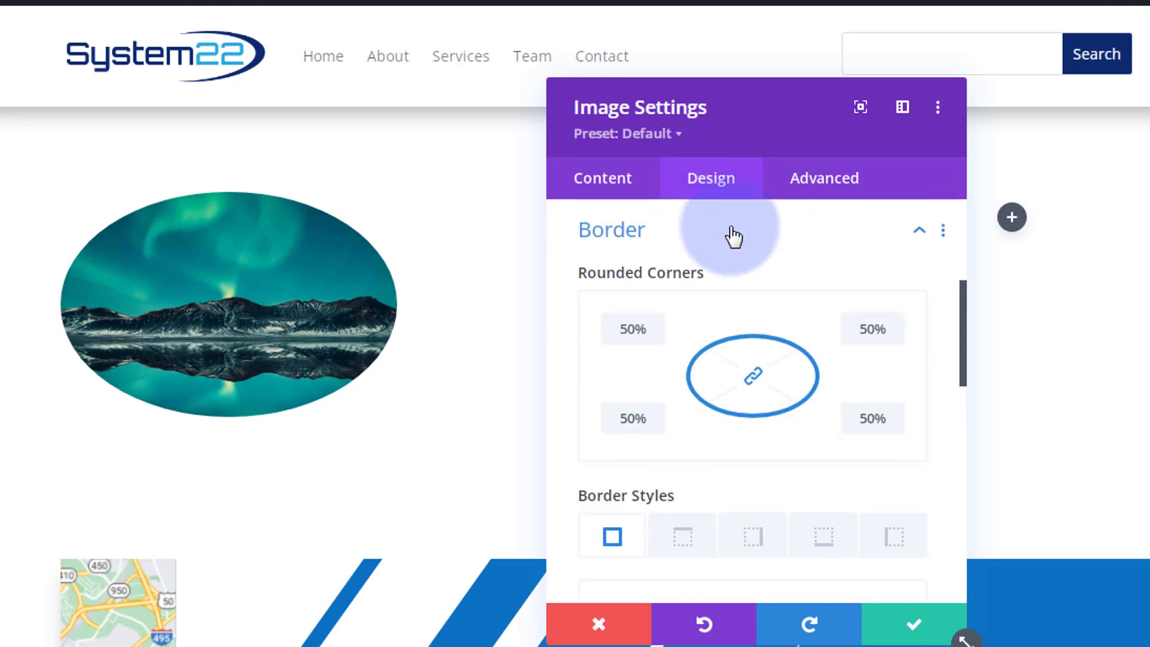
{"action": "left_click", "coordinate": [617, 327]}
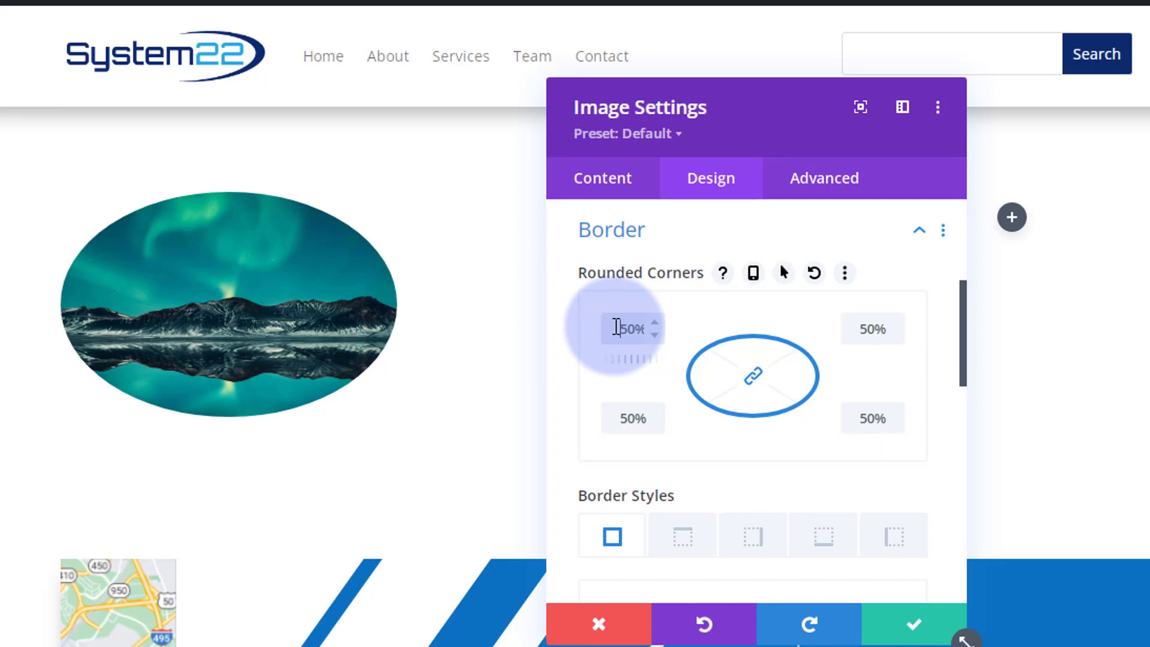
{"action": "left_click_drag", "start_coordinate": [616, 327], "coordinate": [709, 328]}
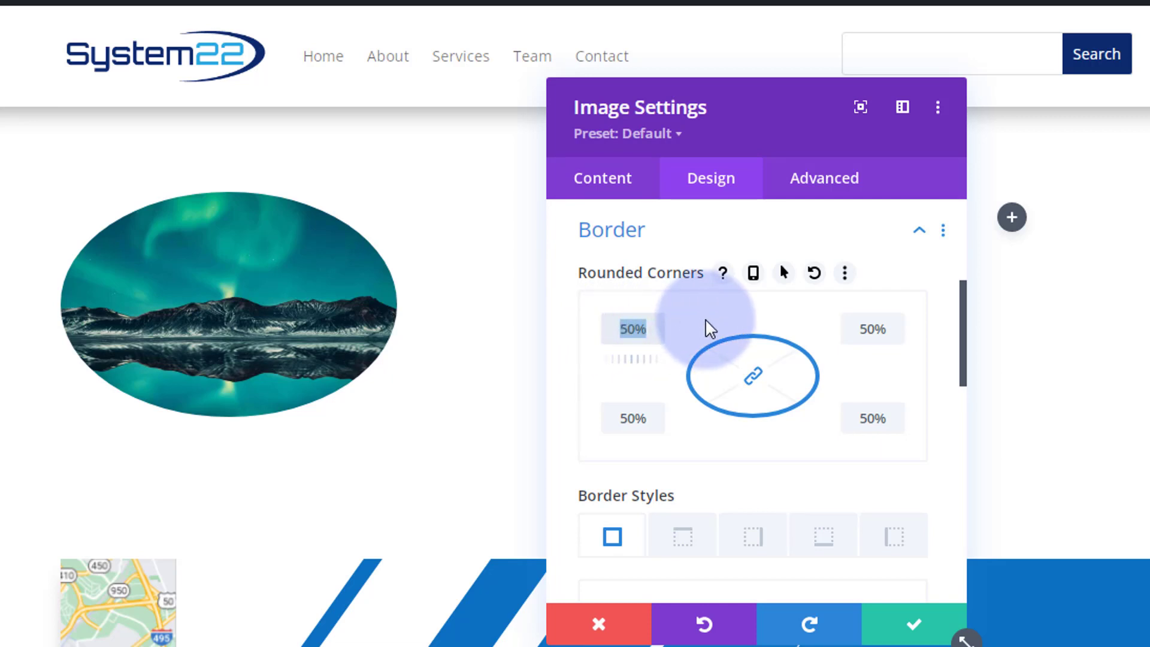
{"action": "key", "text": "BackSpace"}
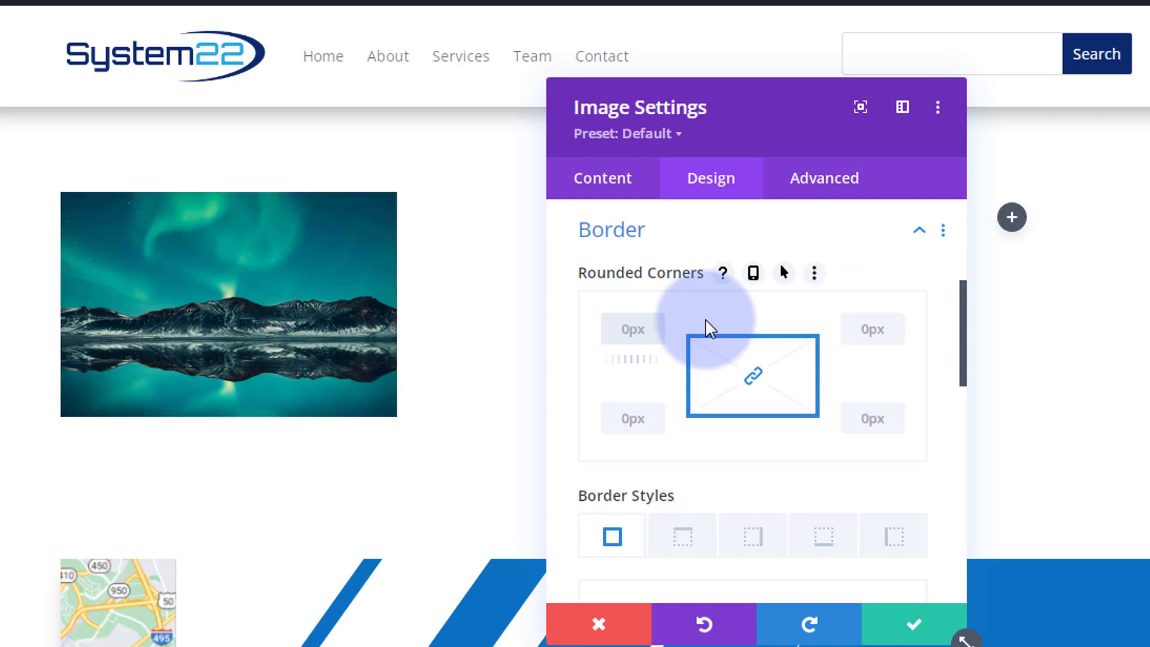
Step: Apply the box shadow preset that casts a shadow below the bottom edge of the image
{"action": "scroll", "coordinate": [661, 297], "scroll_direction": "down", "scroll_amount": 12}
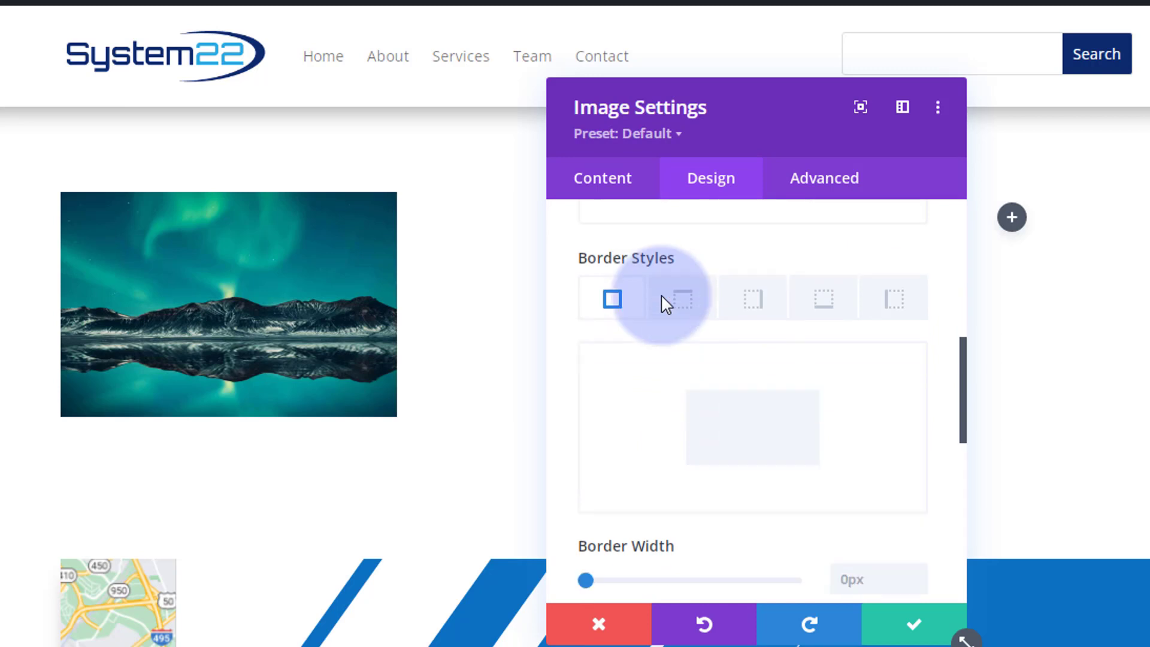
{"action": "left_click", "coordinate": [780, 296]}
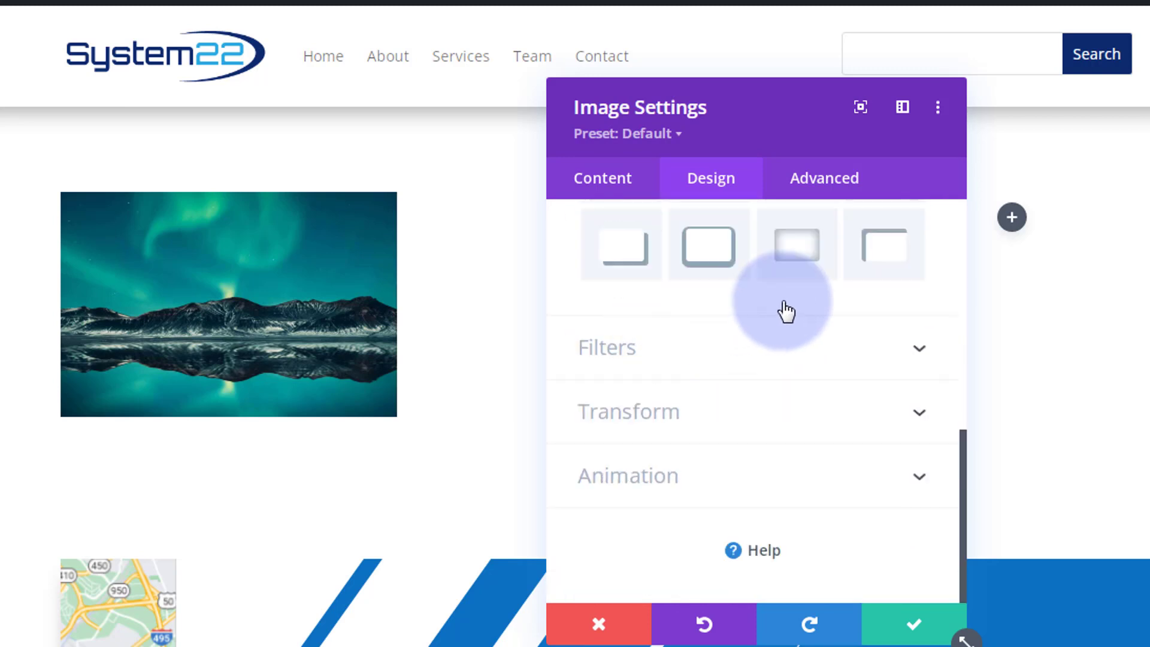
{"action": "left_click", "coordinate": [895, 345]}
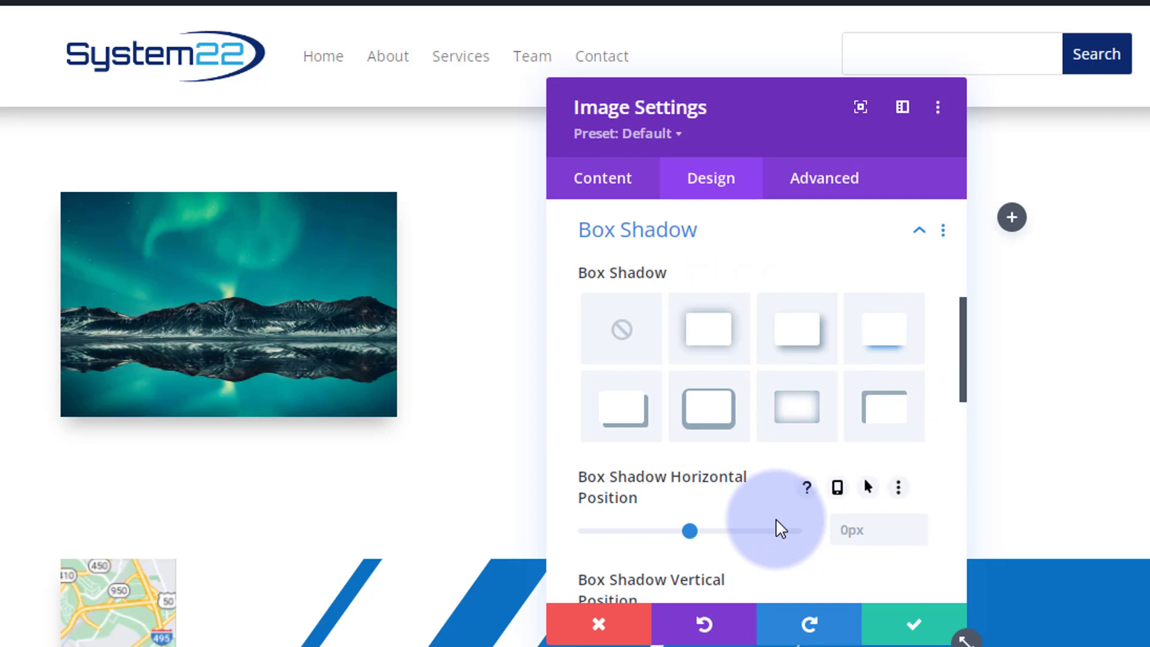
Step: Assign the CSS class hvimage to the image module in its advanced settings
{"action": "left_click", "coordinate": [829, 186]}
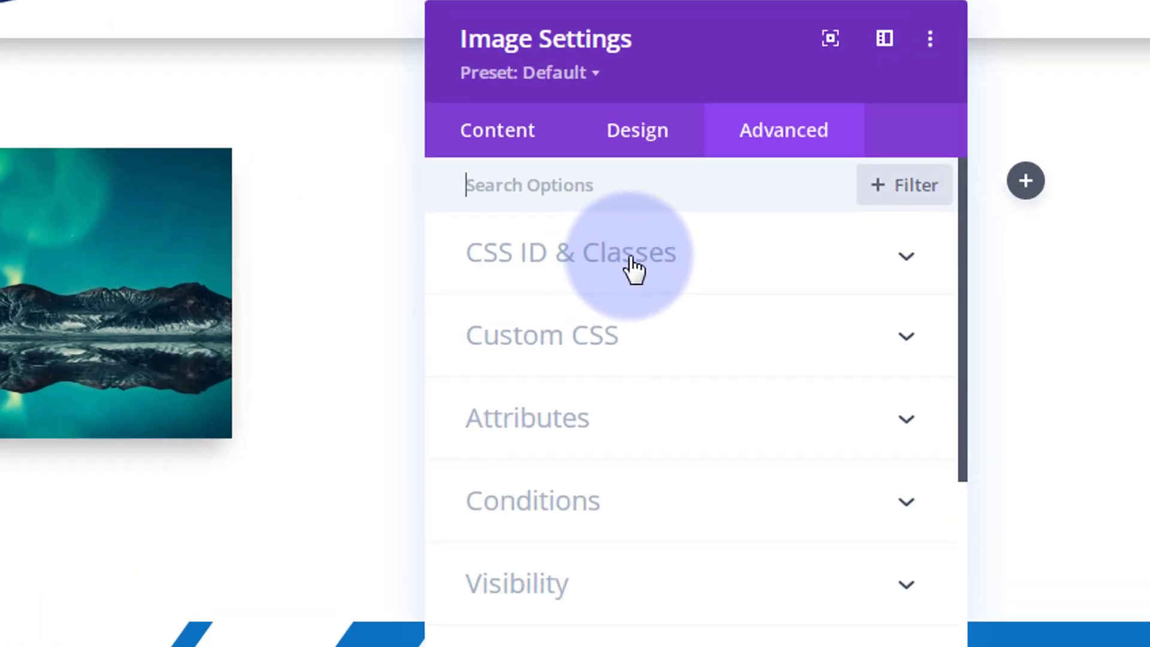
{"action": "left_click", "coordinate": [737, 280]}
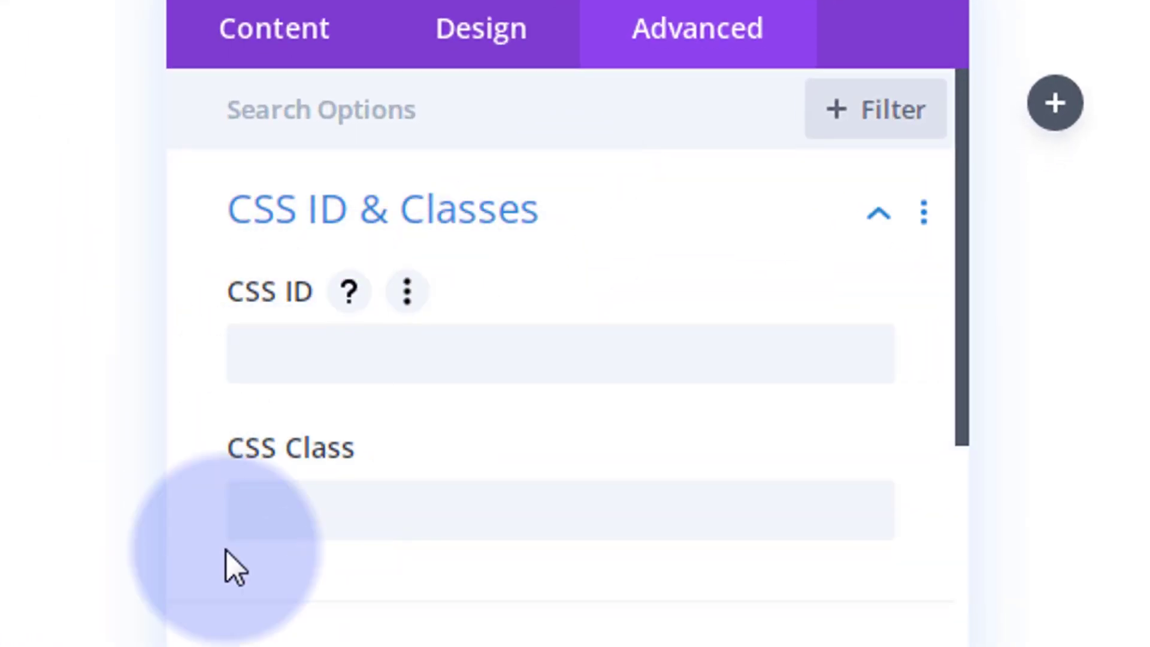
{"action": "left_click", "coordinate": [267, 524]}
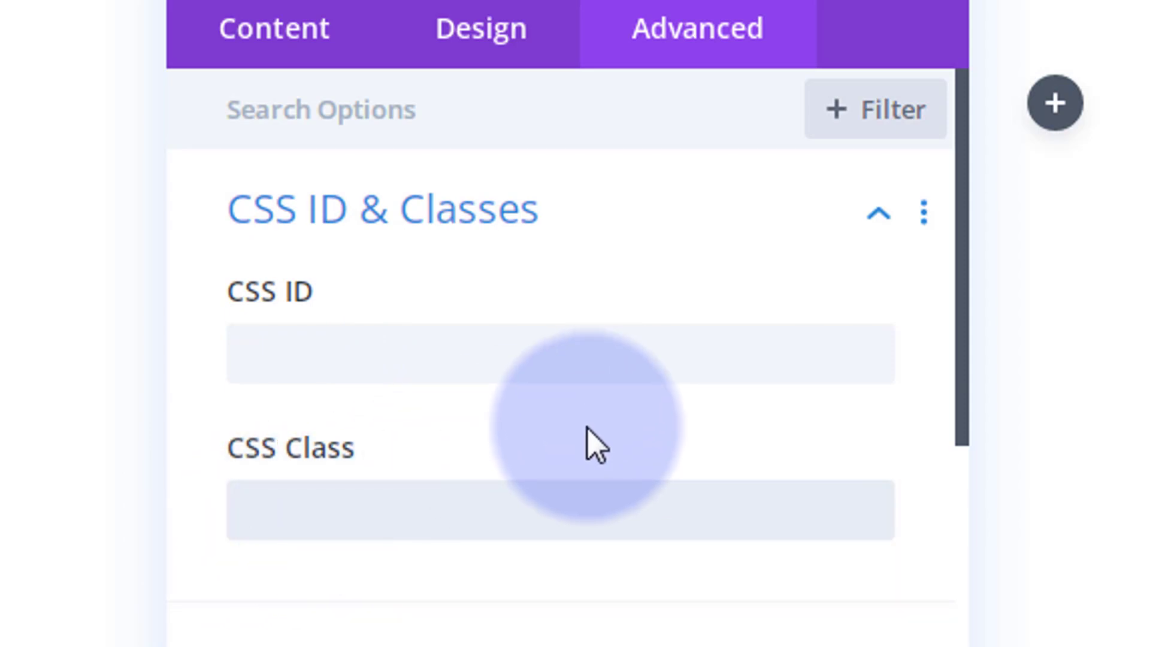
{"action": "type", "text": "hvimag"}
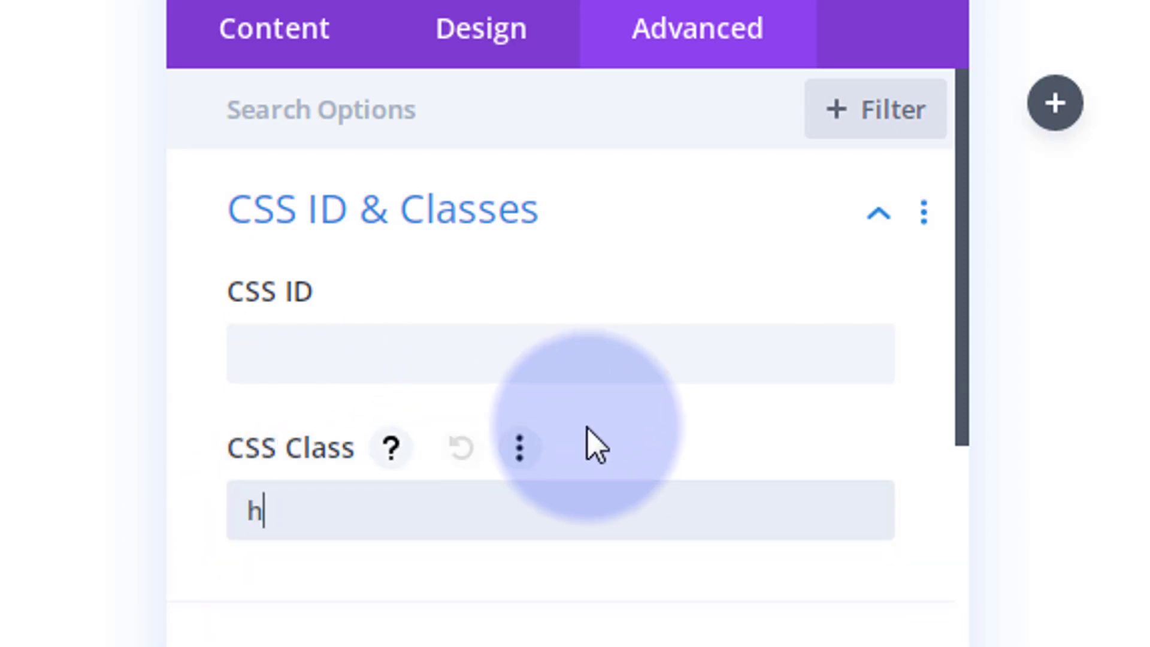
{"action": "type", "text": "e"}
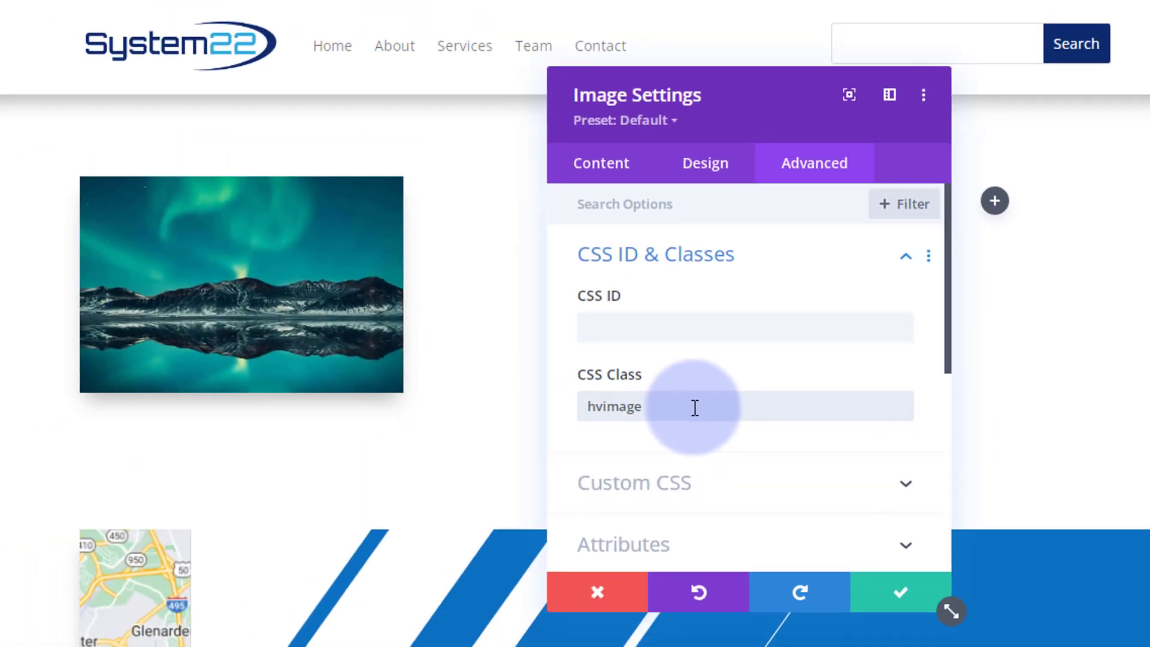
{"action": "left_click", "coordinate": [657, 409]}
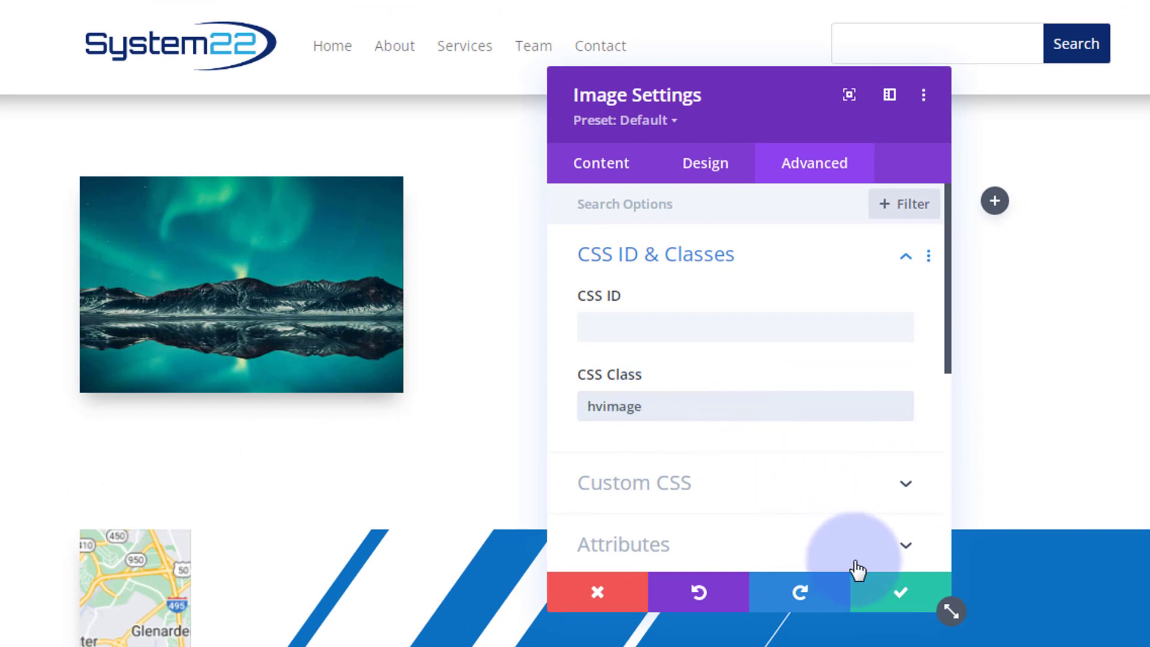
Step: Save the image module's settings and save the page in the visual builder
{"action": "left_click", "coordinate": [898, 592]}
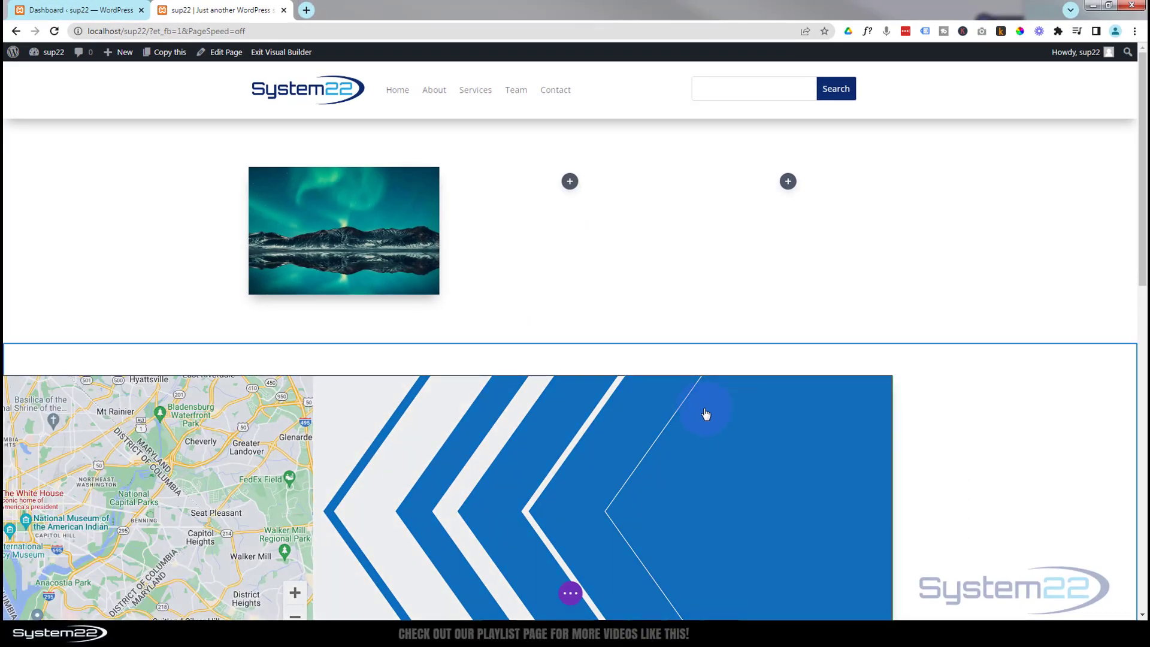
{"action": "left_click", "coordinate": [570, 596]}
{"action": "left_click", "coordinate": [1107, 595]}
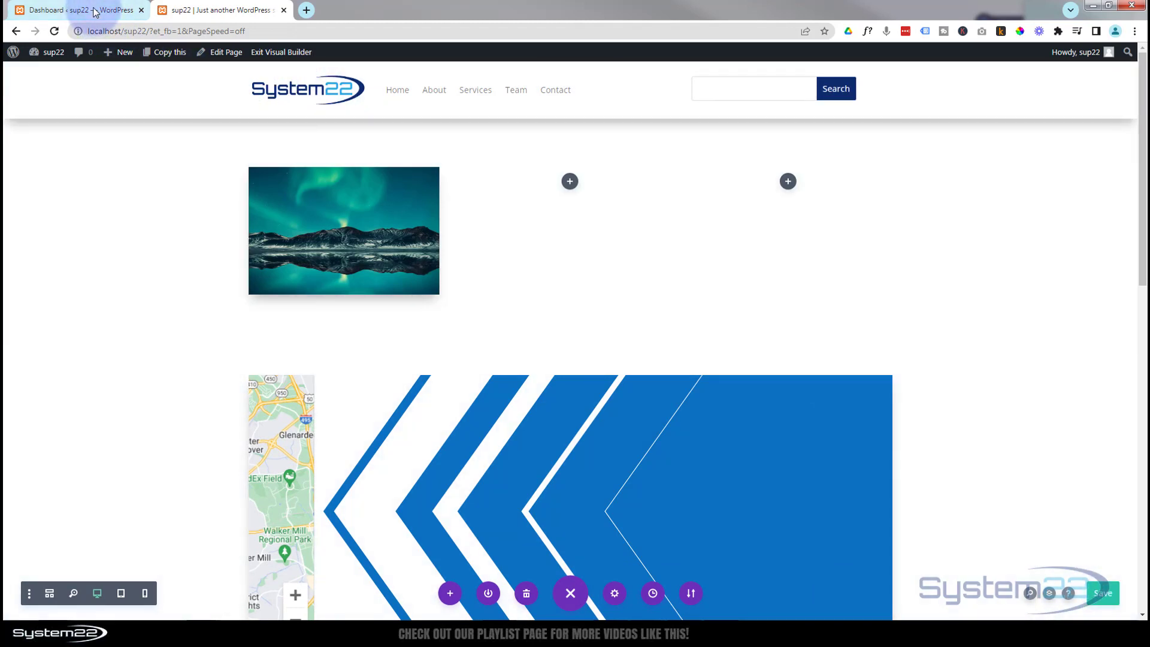
Step: Switch to the WordPress dashboard and open the theme customizer from the Appearance options
{"action": "left_click", "coordinate": [94, 11]}
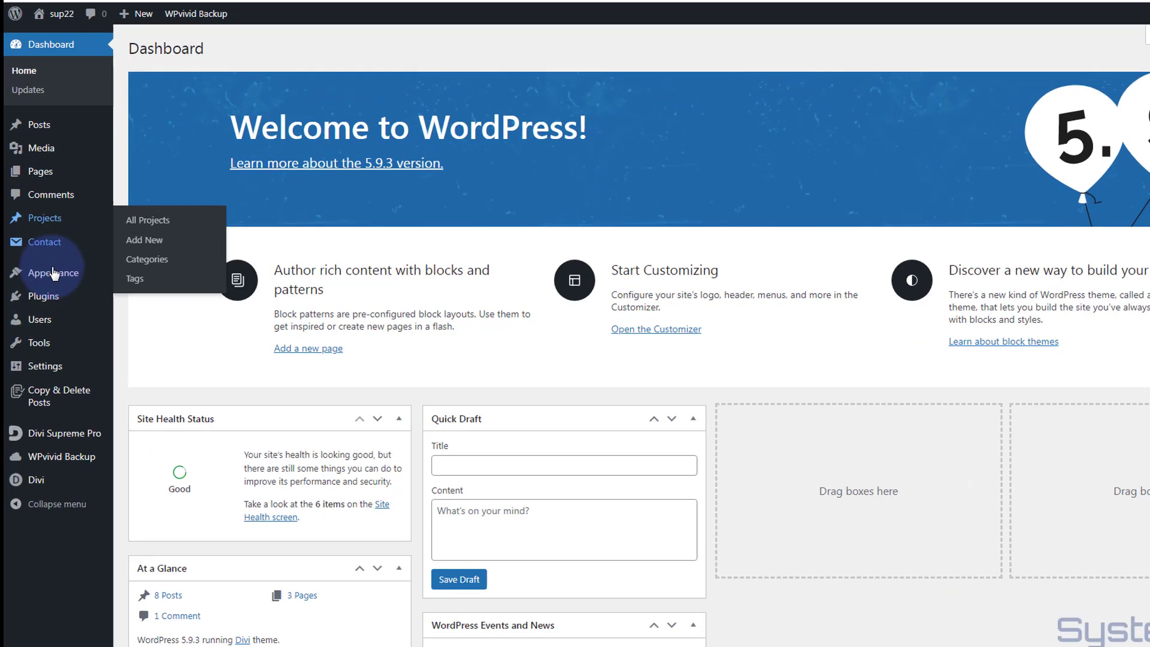
{"action": "mouse_move", "coordinate": [52, 273]}
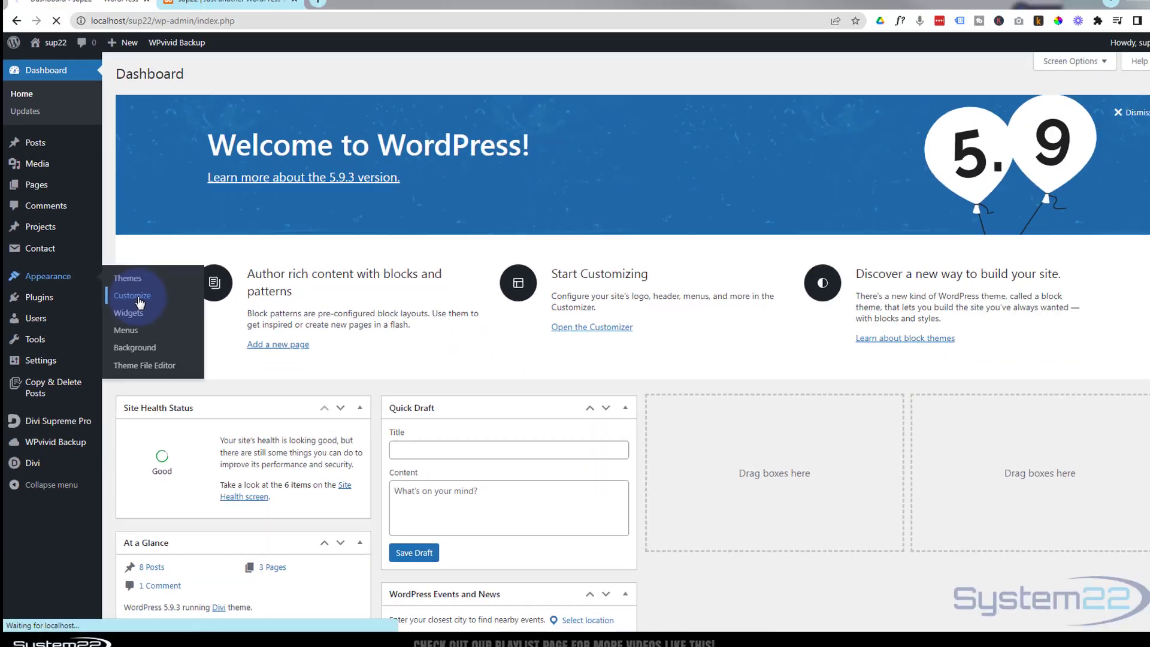
{"action": "left_click", "coordinate": [697, 258]}
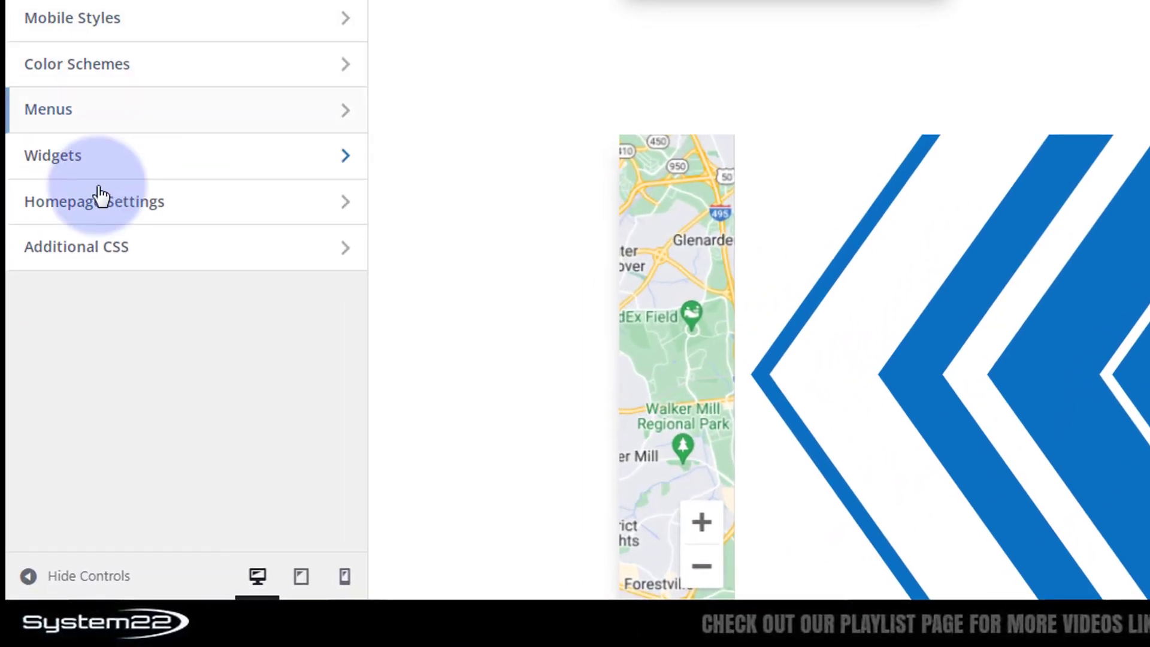
Step: Check which page is assigned as the static homepage in Homepage Settings and return to the main customizer list
{"action": "left_click", "coordinate": [178, 208]}
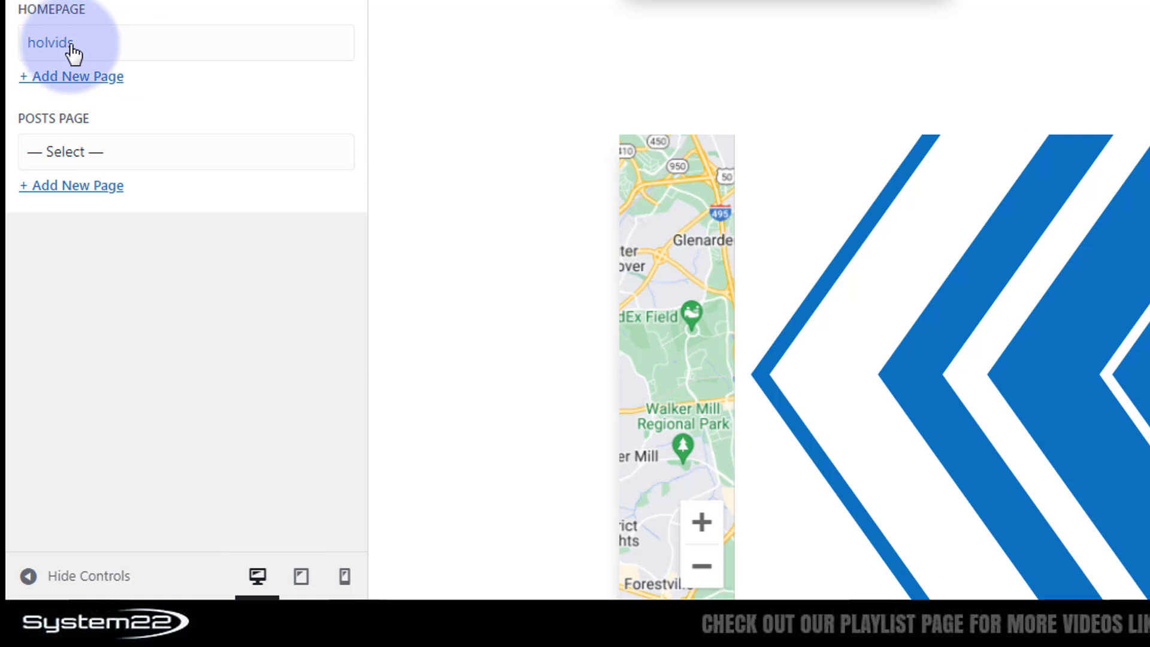
{"action": "left_click", "coordinate": [181, 53]}
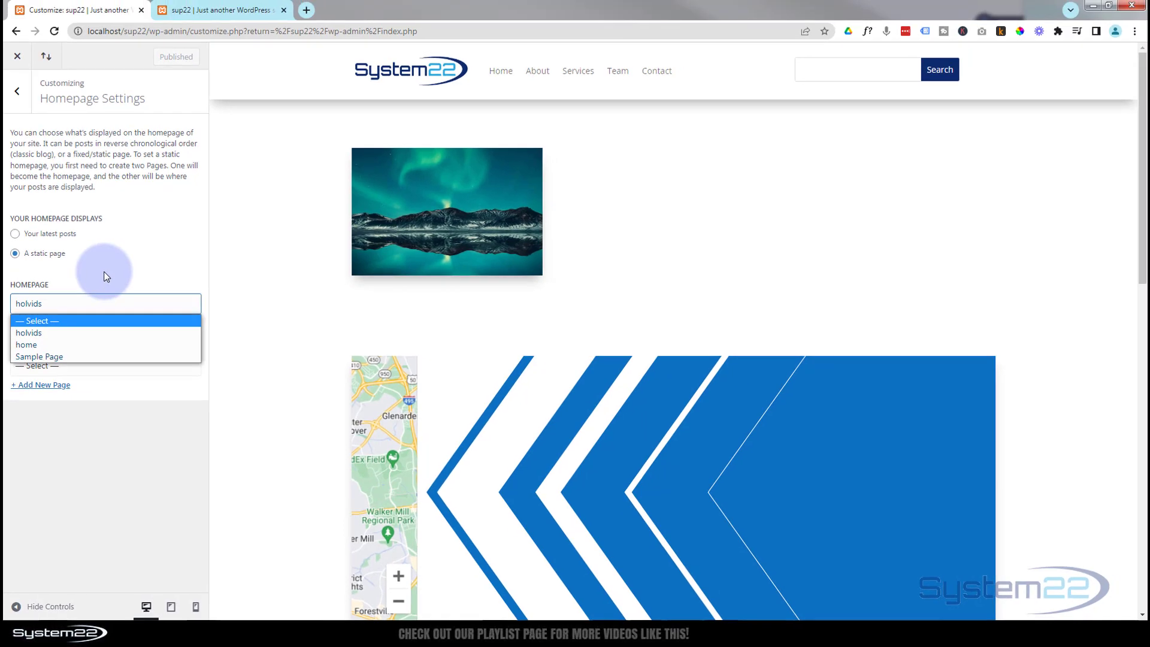
{"action": "left_click", "coordinate": [132, 167]}
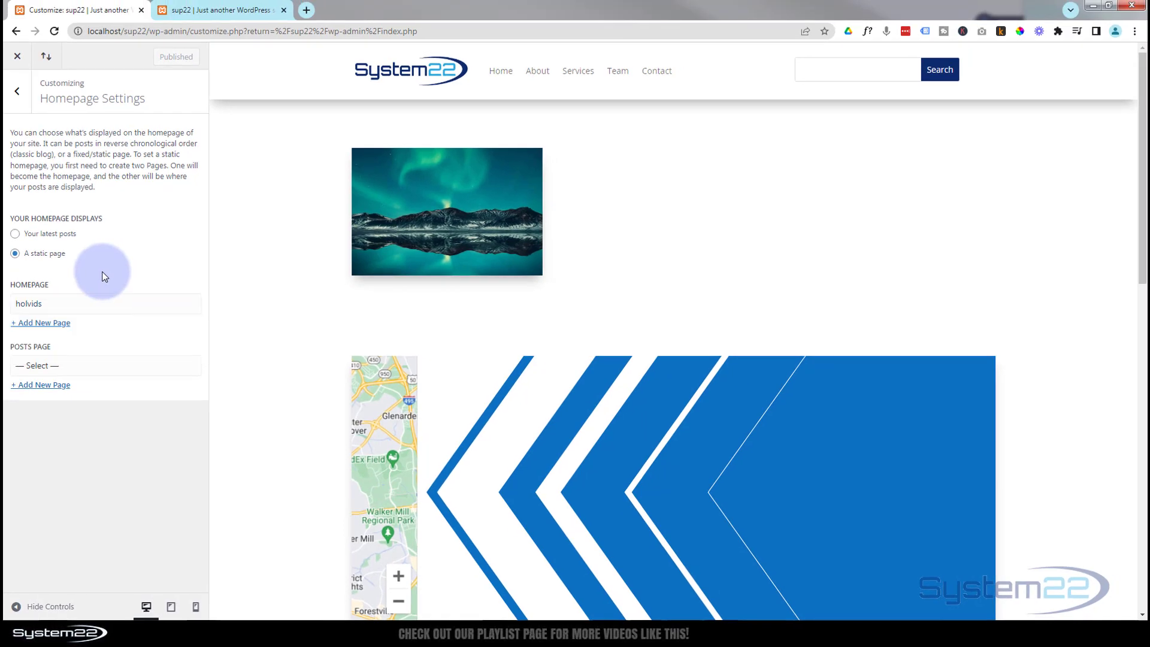
{"action": "left_click", "coordinate": [19, 95]}
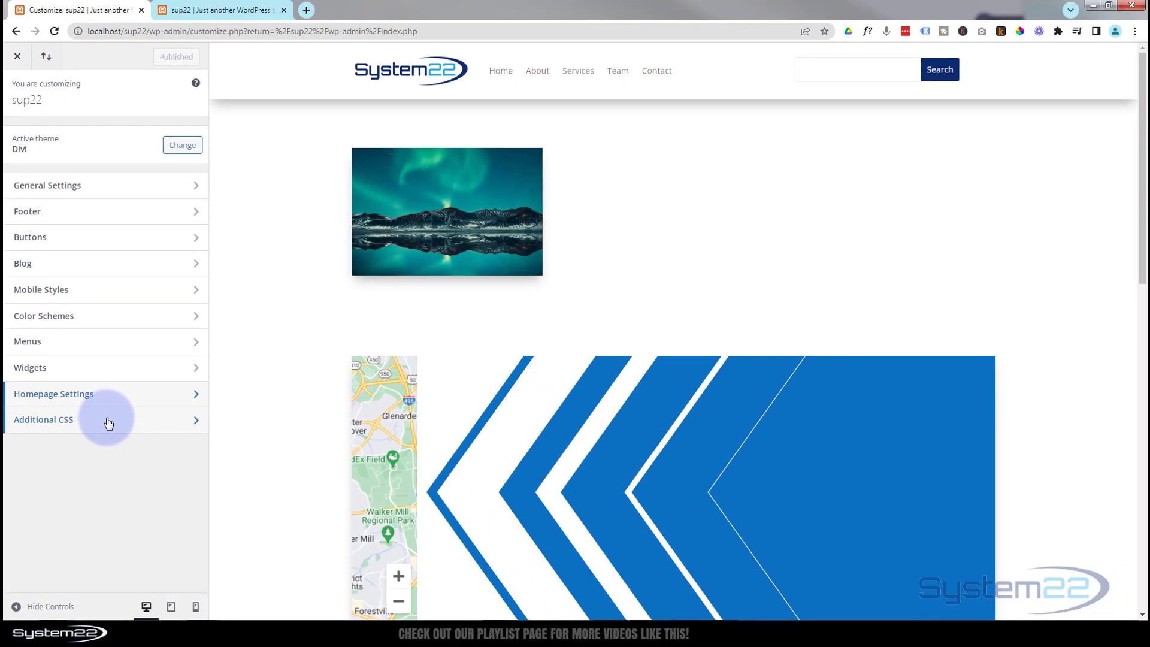
Step: Open the customizer's Additional CSS section and add the comment /* Image Float */ on the first line
{"action": "left_click", "coordinate": [109, 423]}
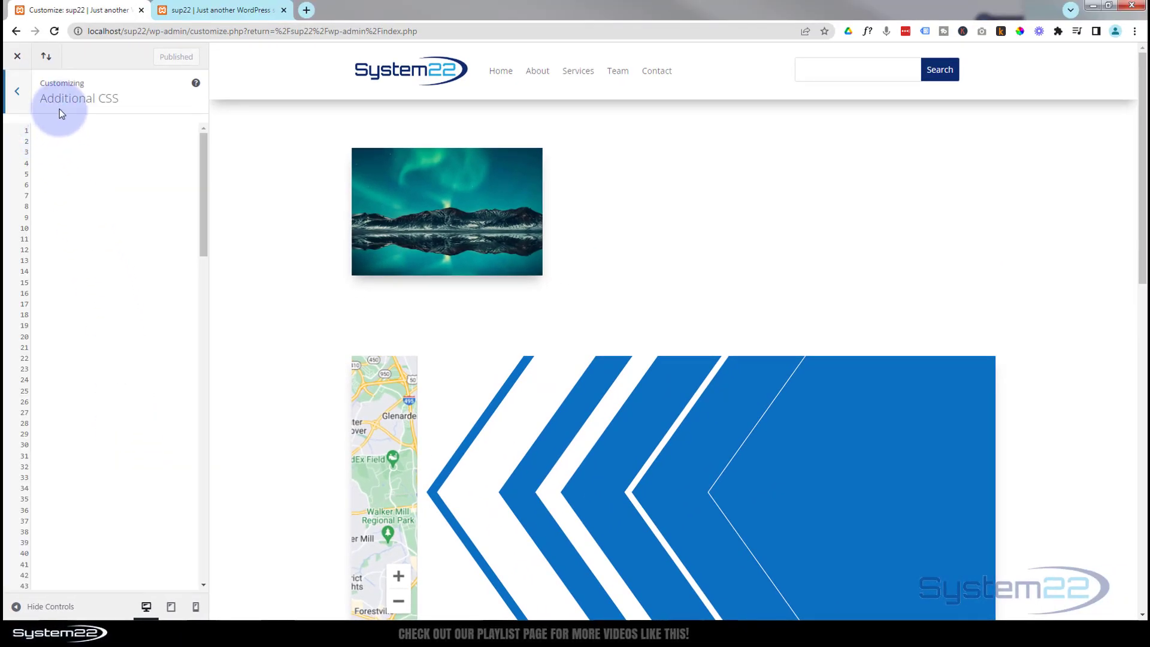
{"action": "left_click", "coordinate": [40, 141]}
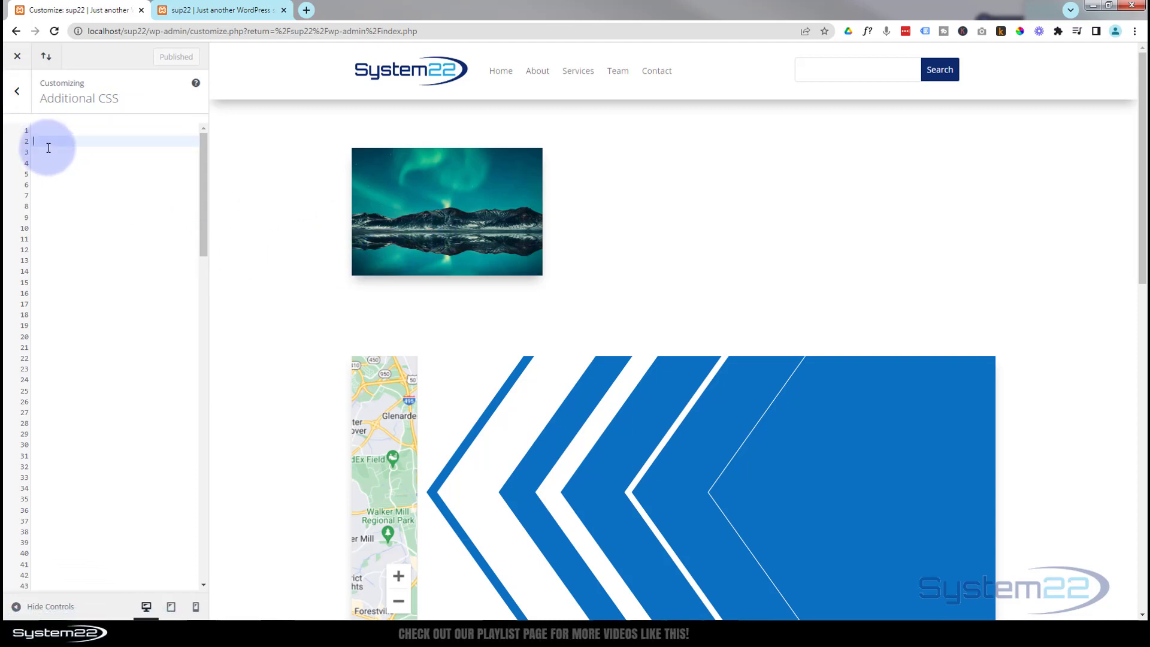
{"action": "left_click", "coordinate": [34, 129]}
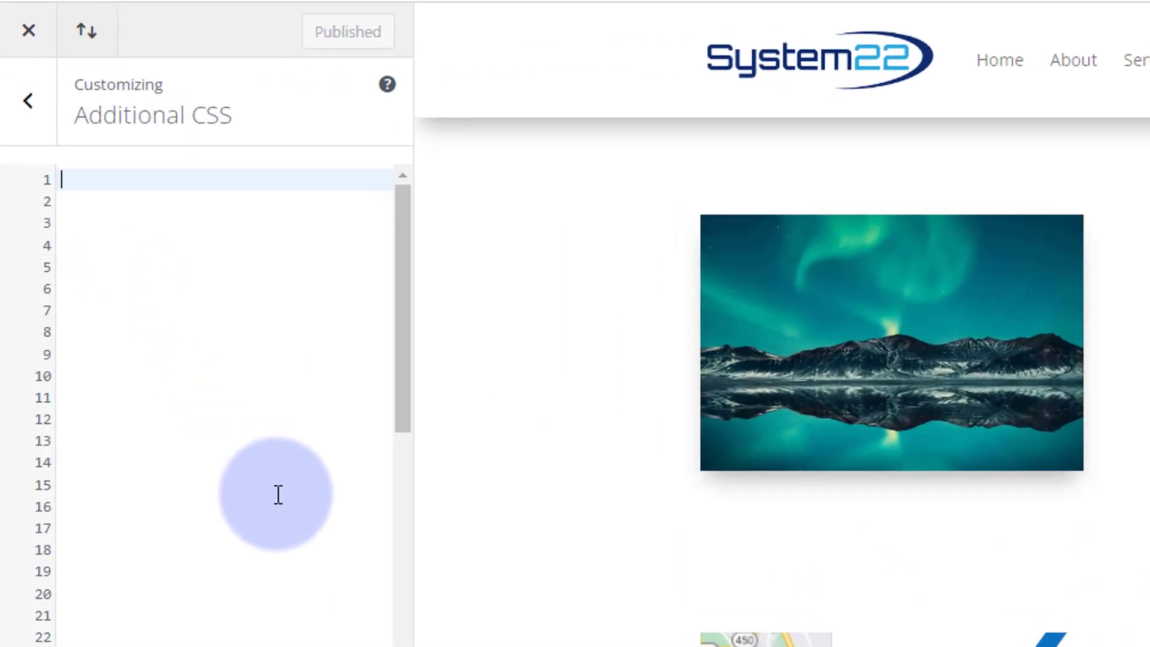
{"action": "type", "text": "/**"}
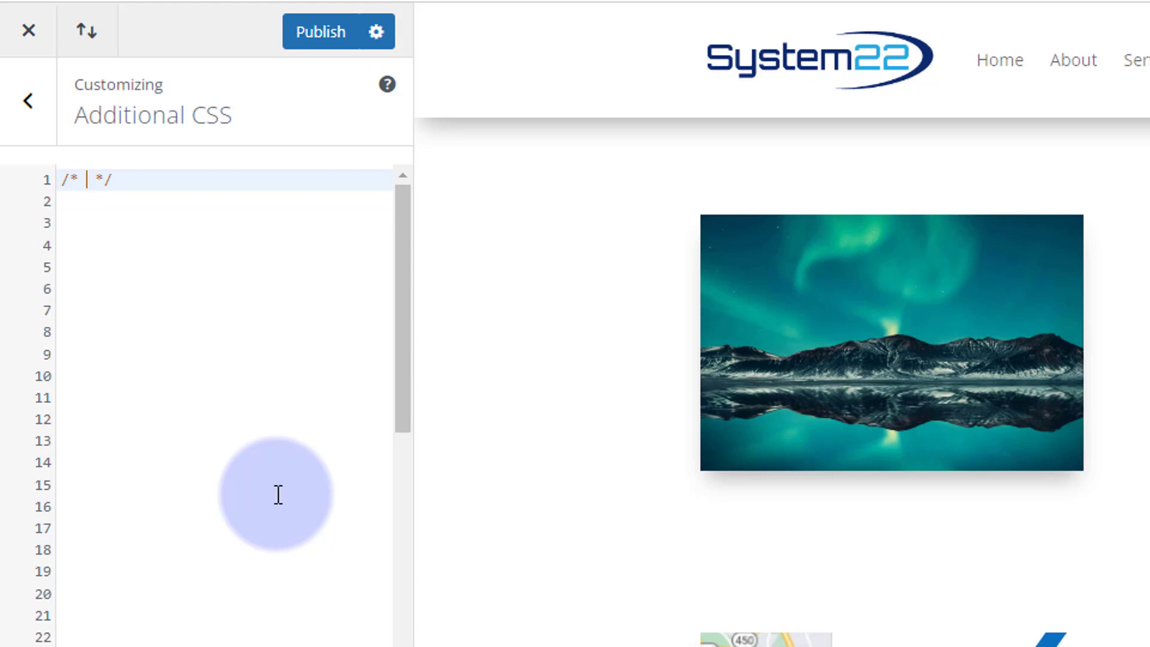
{"action": "type", "text": " Image Float"}
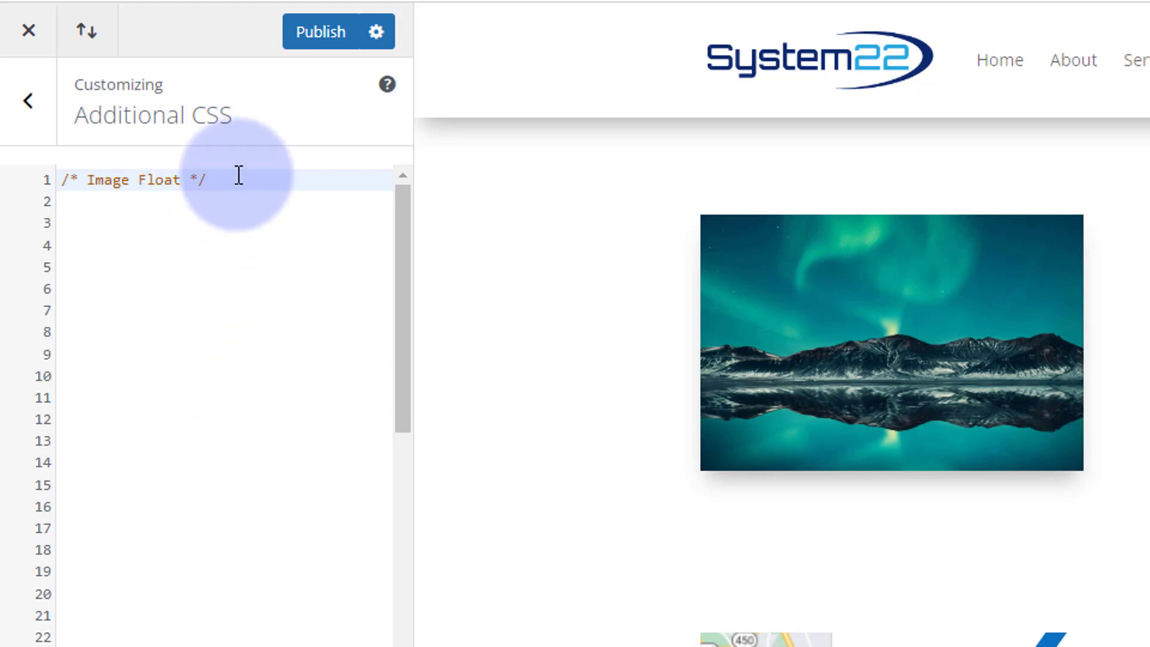
Step: Start an empty .hvimage rule on line 4 below the comment, with its braces opened onto separate lines
{"action": "left_click", "coordinate": [61, 247]}
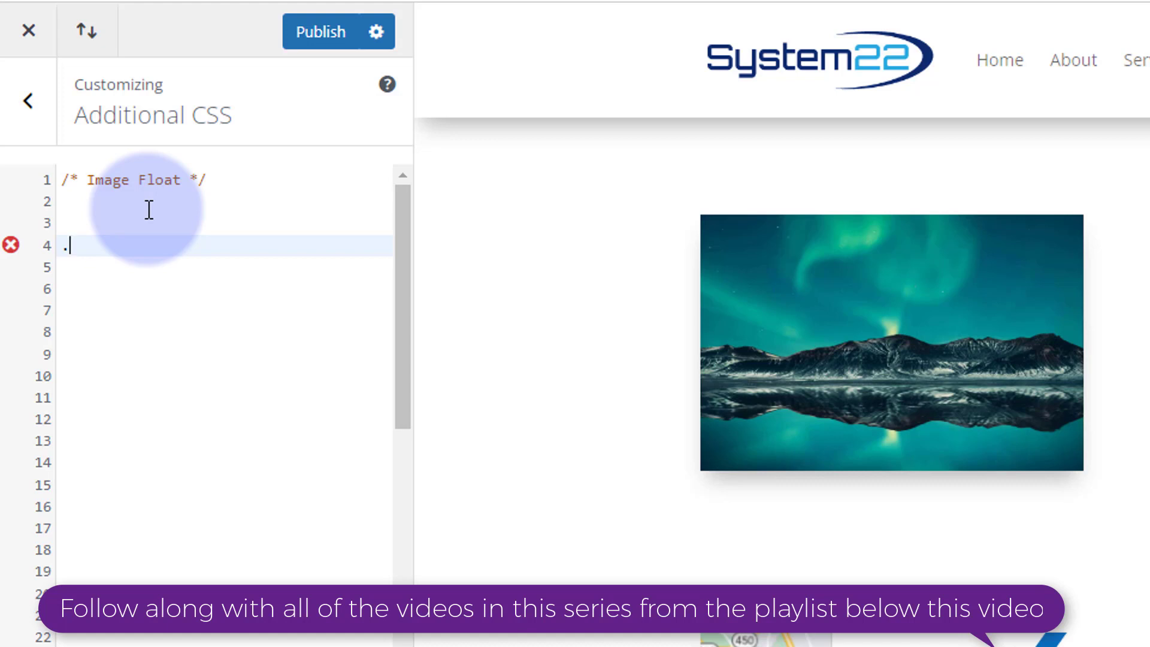
{"action": "type", "text": "image"}
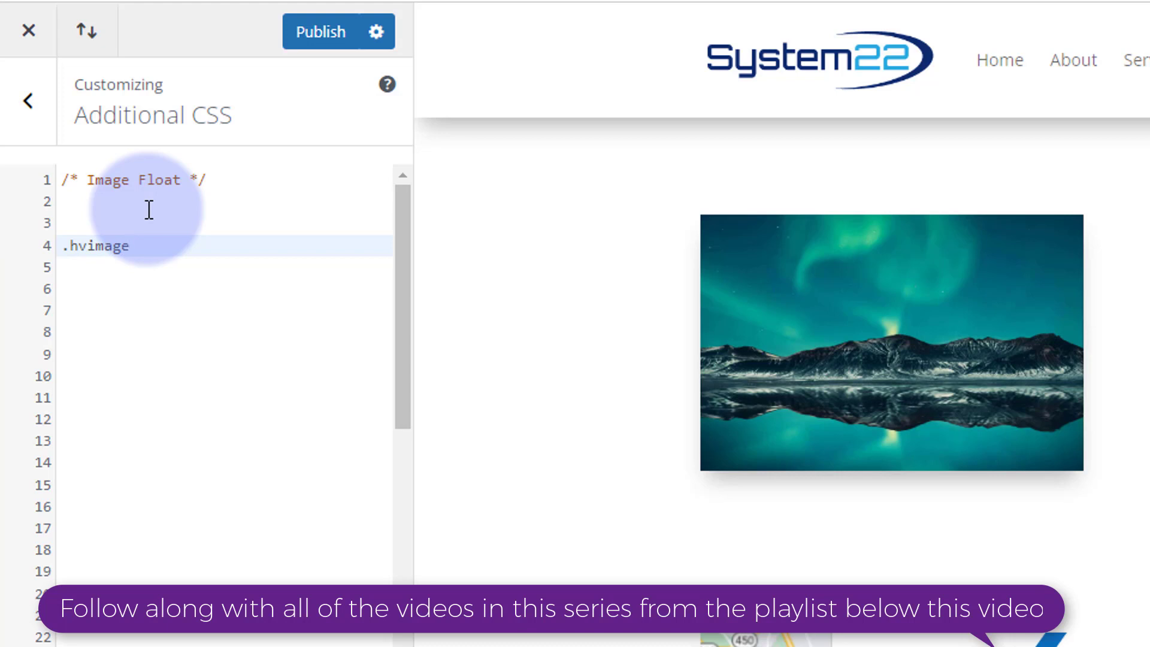
{"action": "type", "text": " {"}
{"action": "key", "text": "Down"}
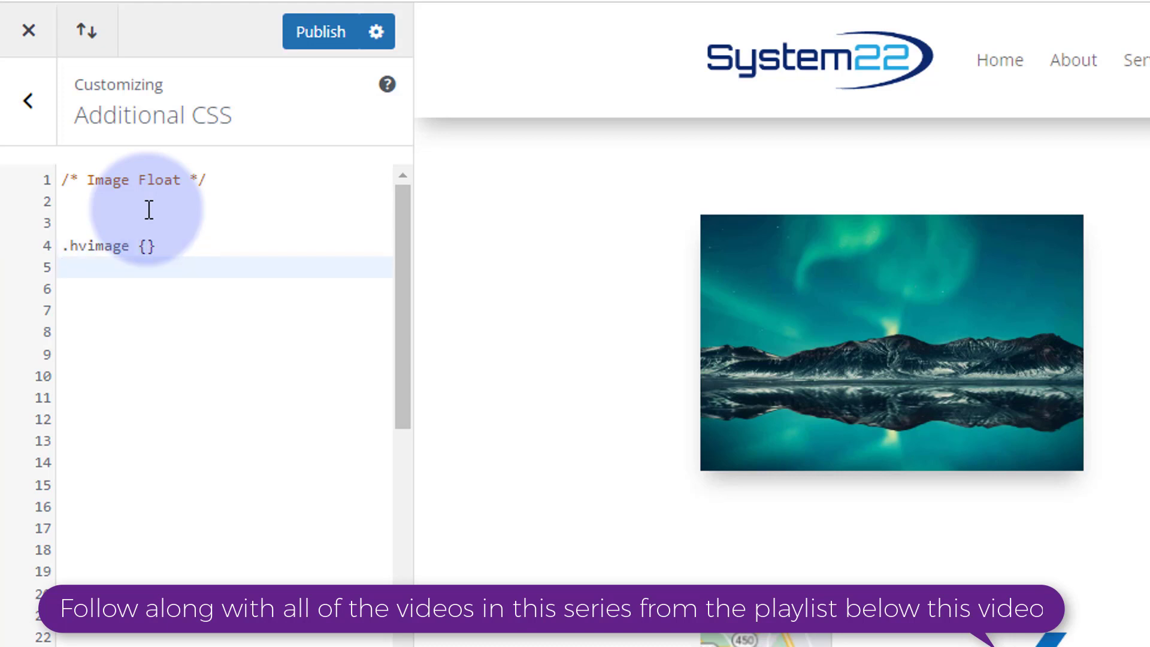
{"action": "left_click", "coordinate": [148, 247]}
{"action": "key", "text": "Return"}
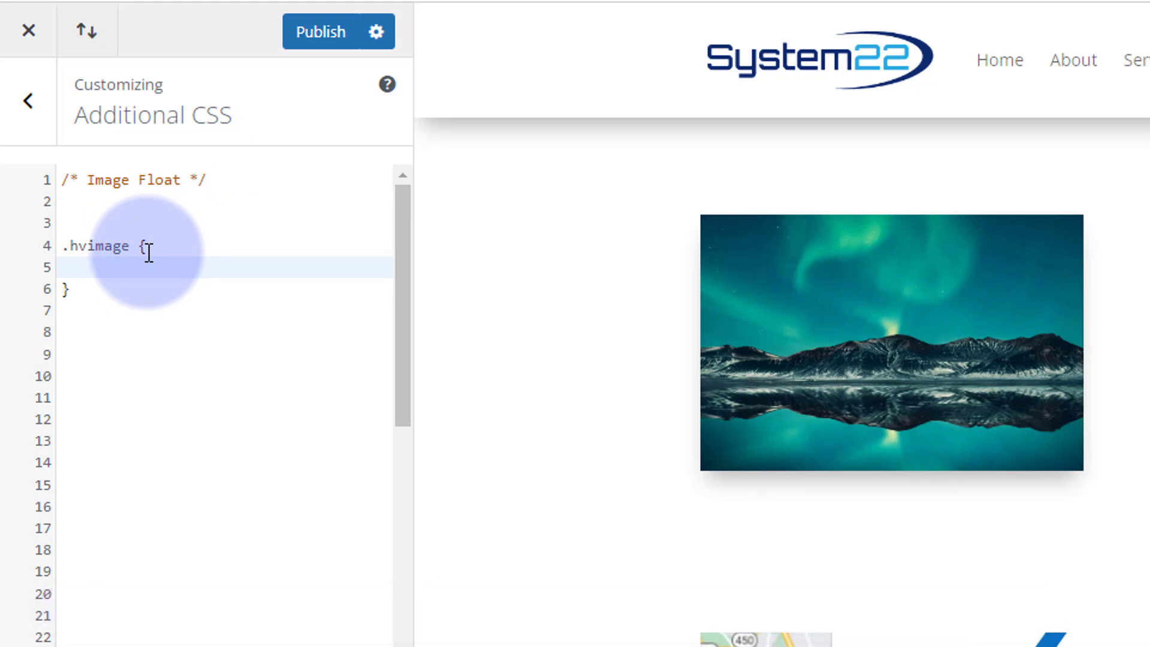
Step: Add the declaration animation: mymove 5s infinite; inside the .hvimage rule
{"action": "type", "text": "animat"}
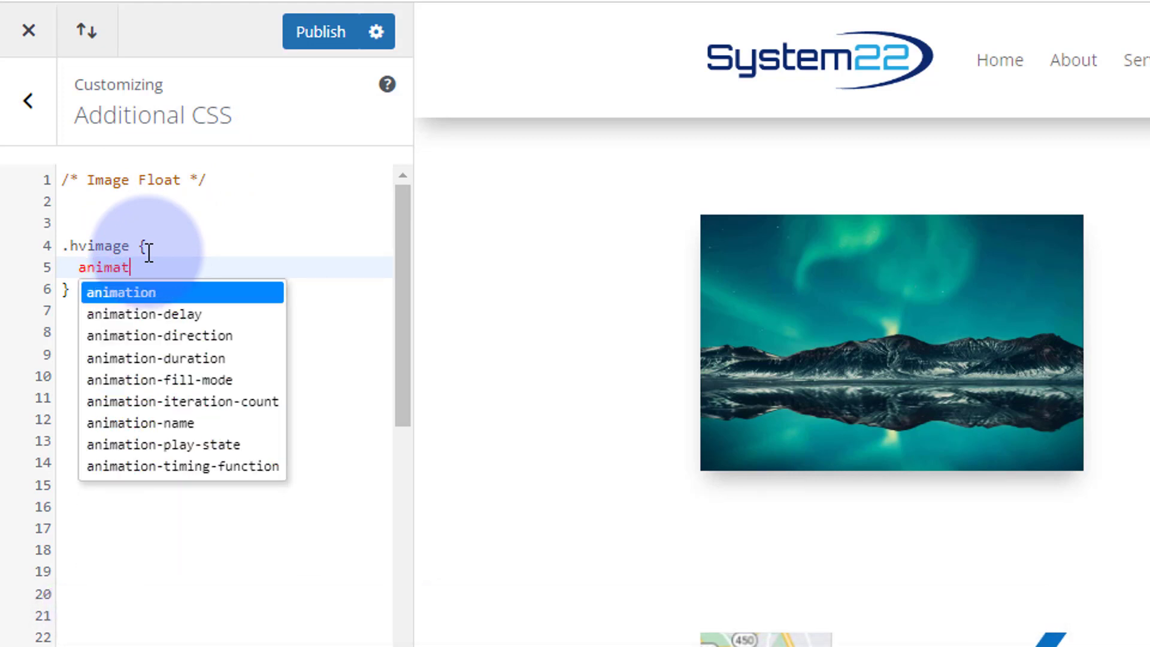
{"action": "type", "text": "ion:"}
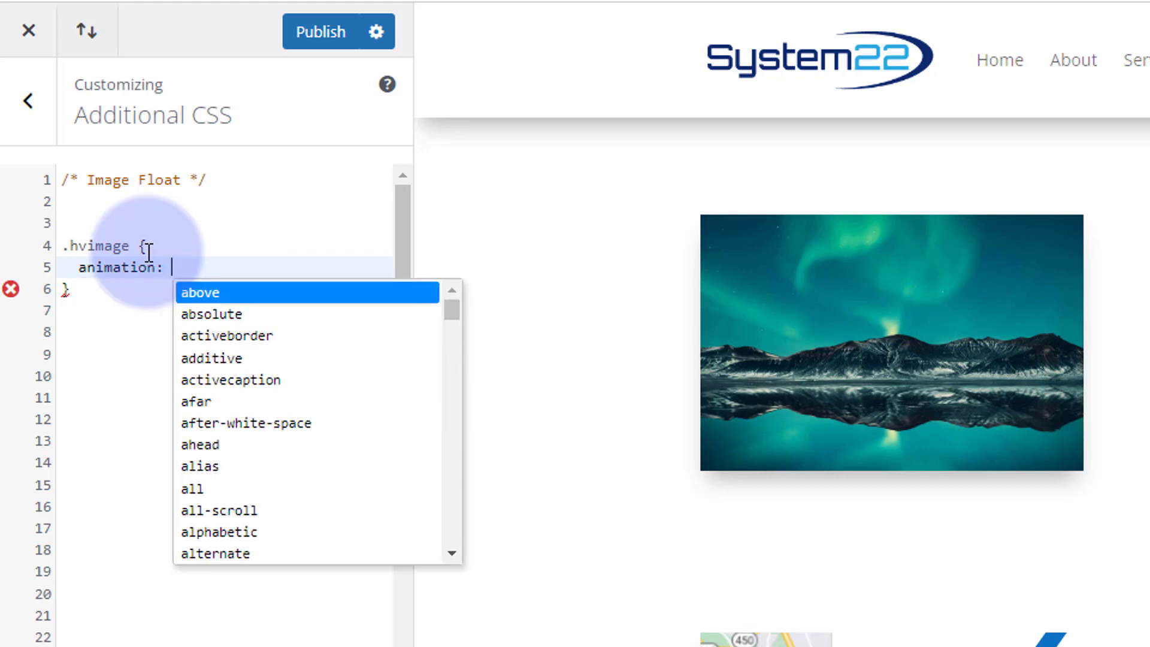
{"action": "type", "text": " mymove 5s"}
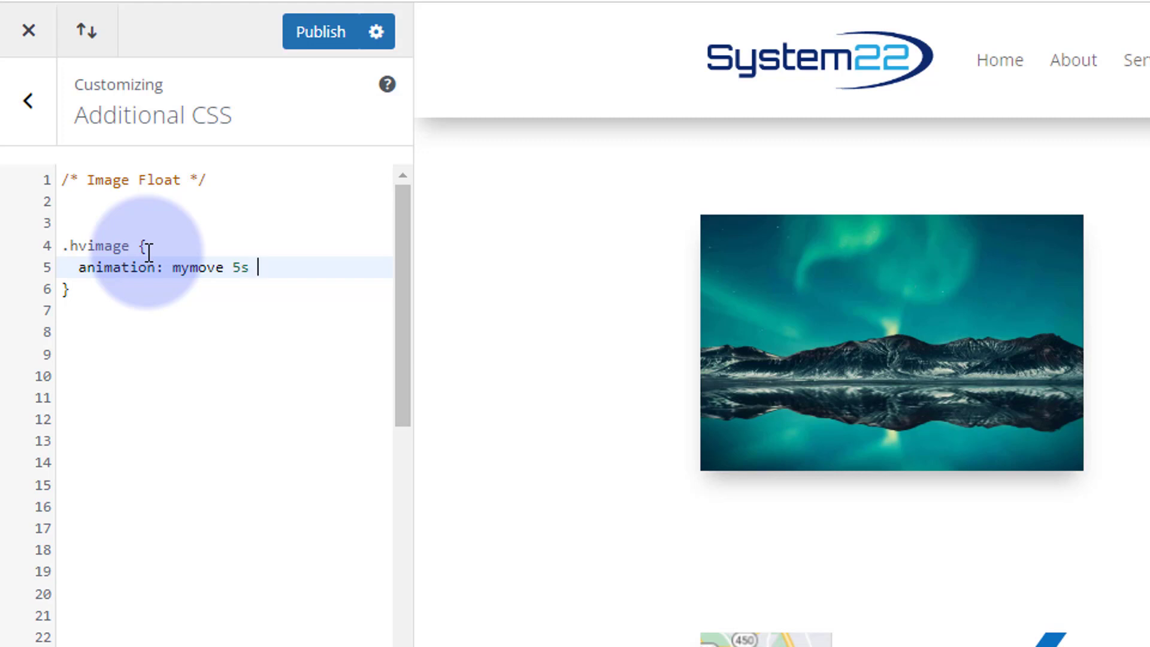
{"action": "type", "text": "infin"}
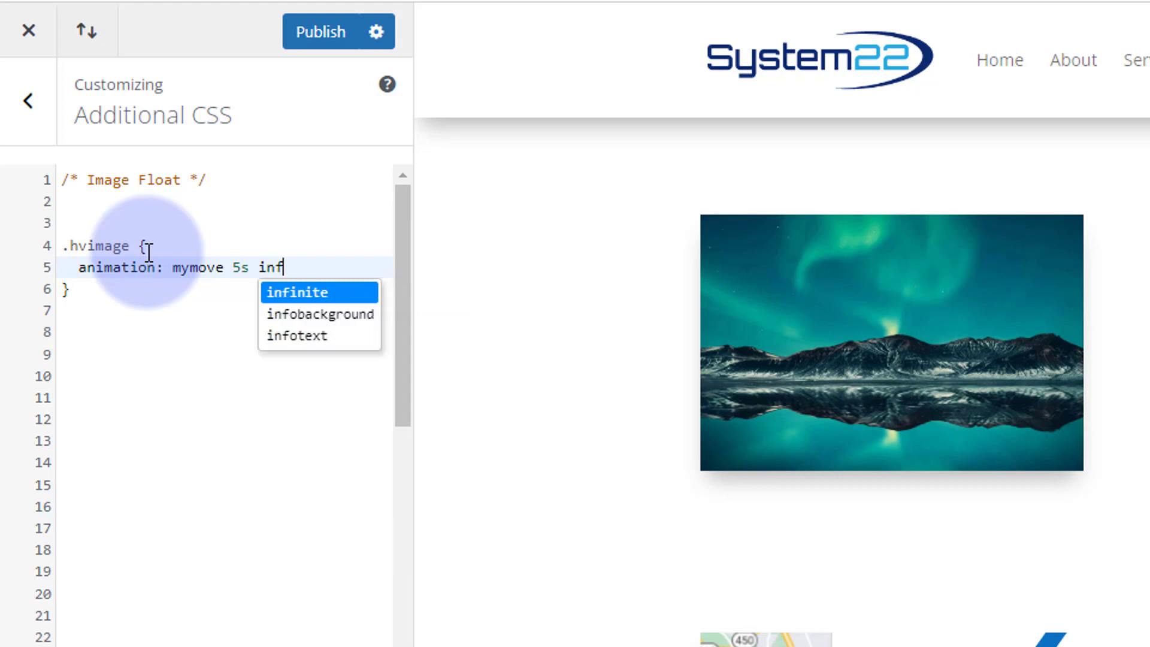
{"action": "type", "text": "ite;"}
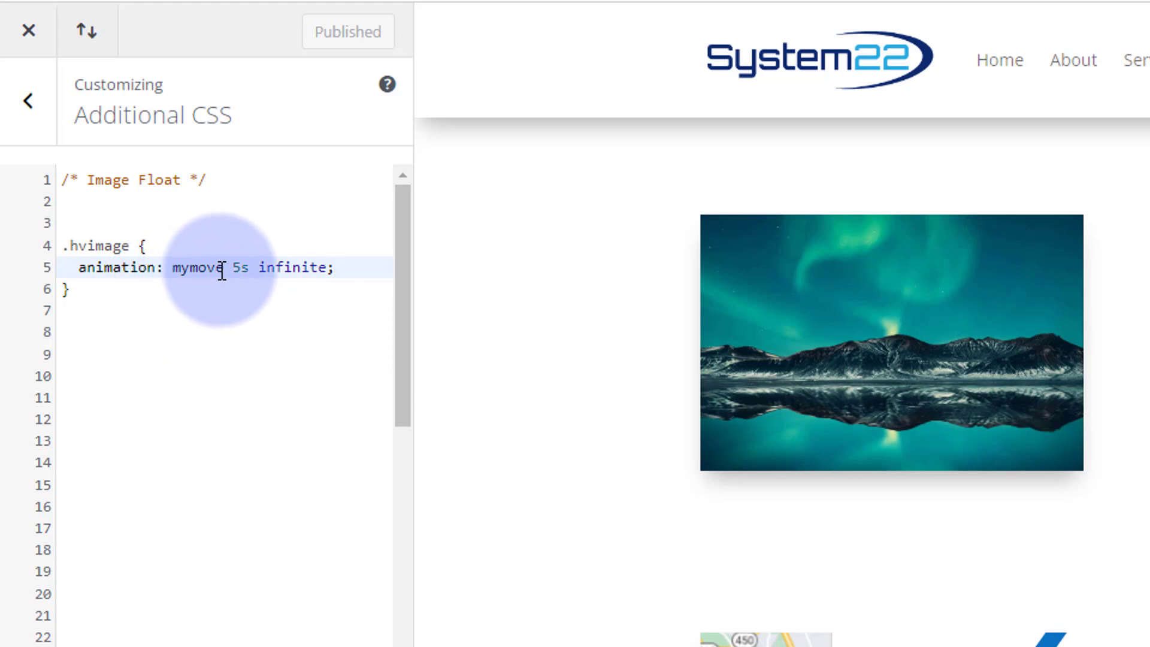
{"action": "left_click", "coordinate": [124, 294]}
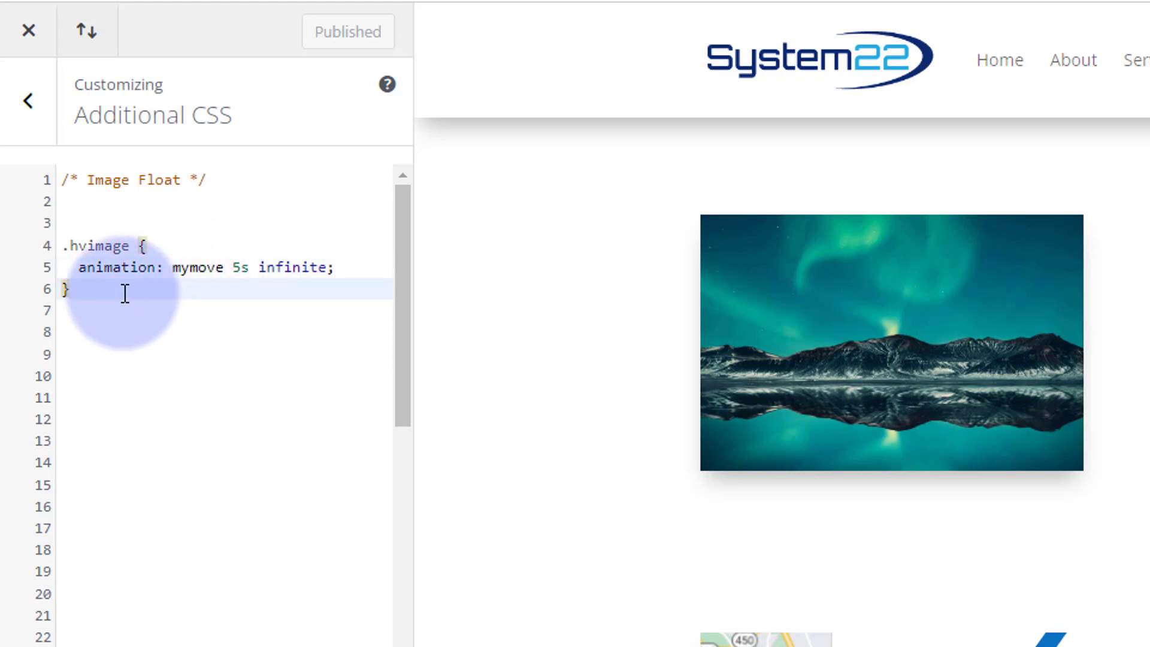
{"action": "key", "text": "Return"}
{"action": "key", "text": "Return"}
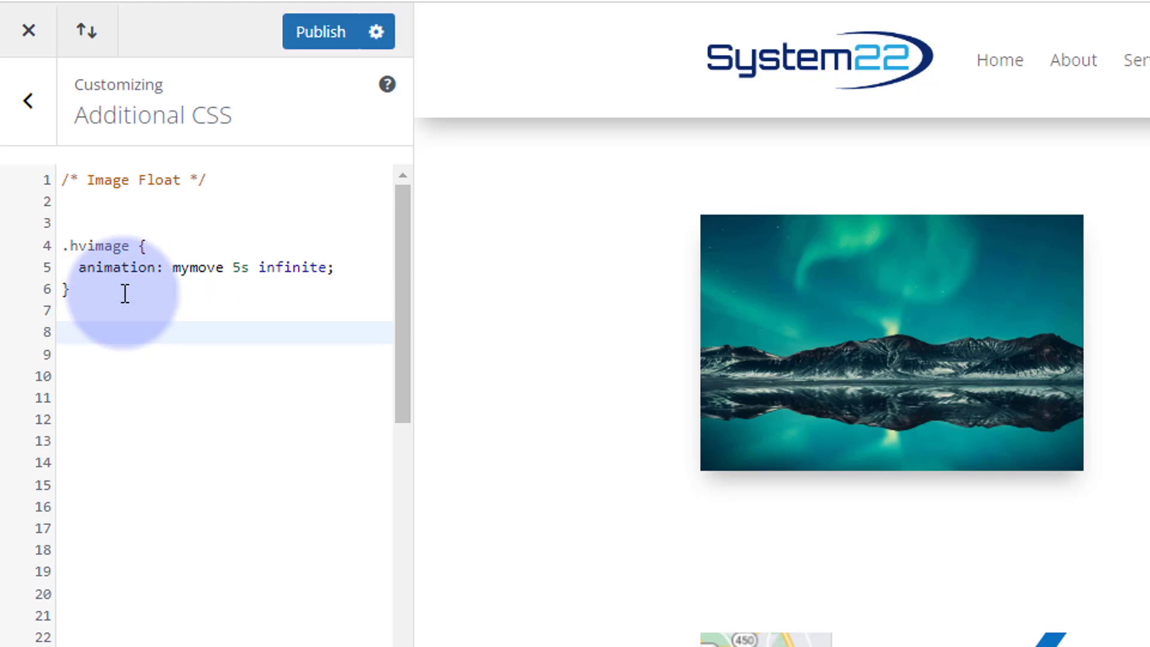
{"action": "type", "text": "@keyframes mymove {"}
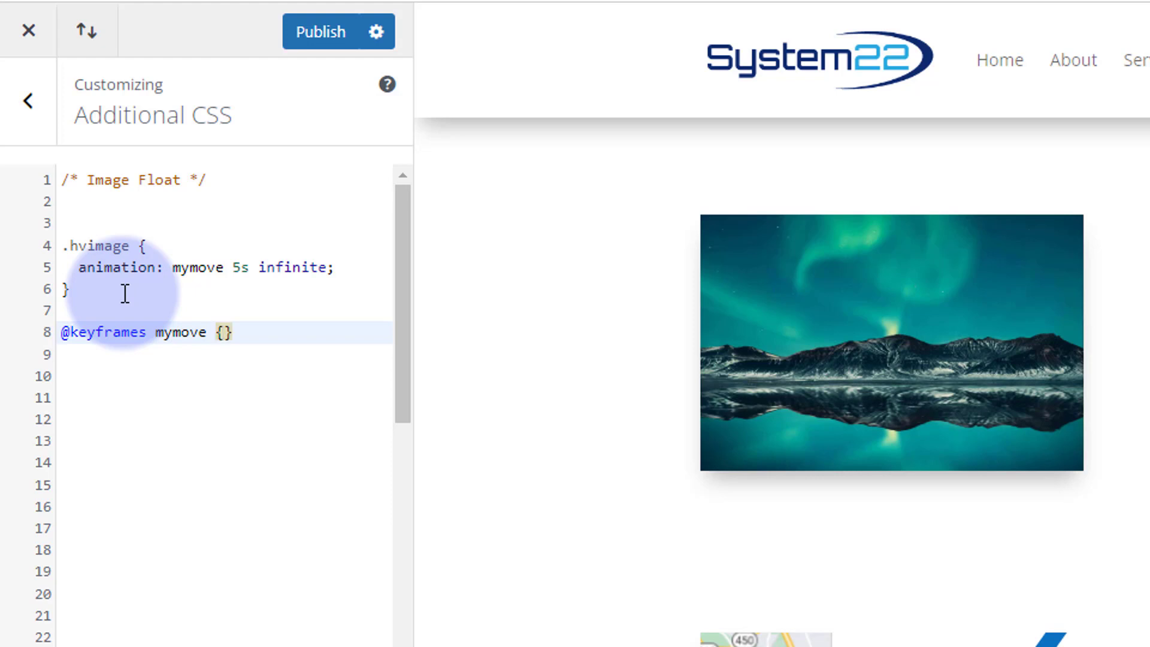
{"action": "key", "text": "Return"}
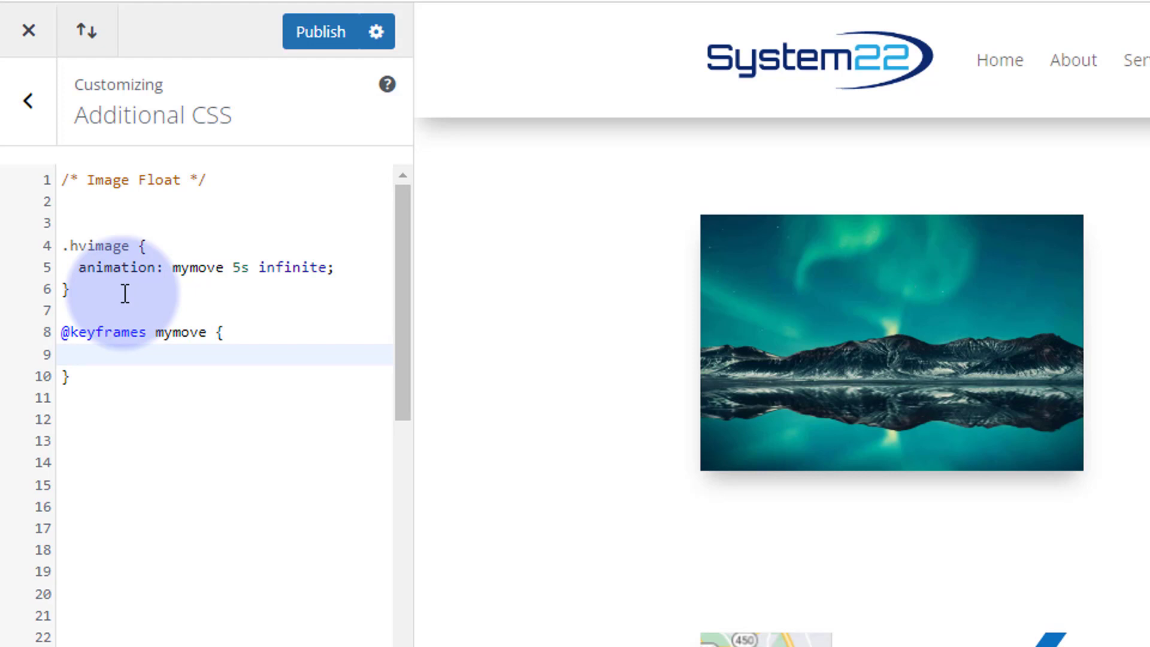
{"action": "type", "text": "0%{top"}
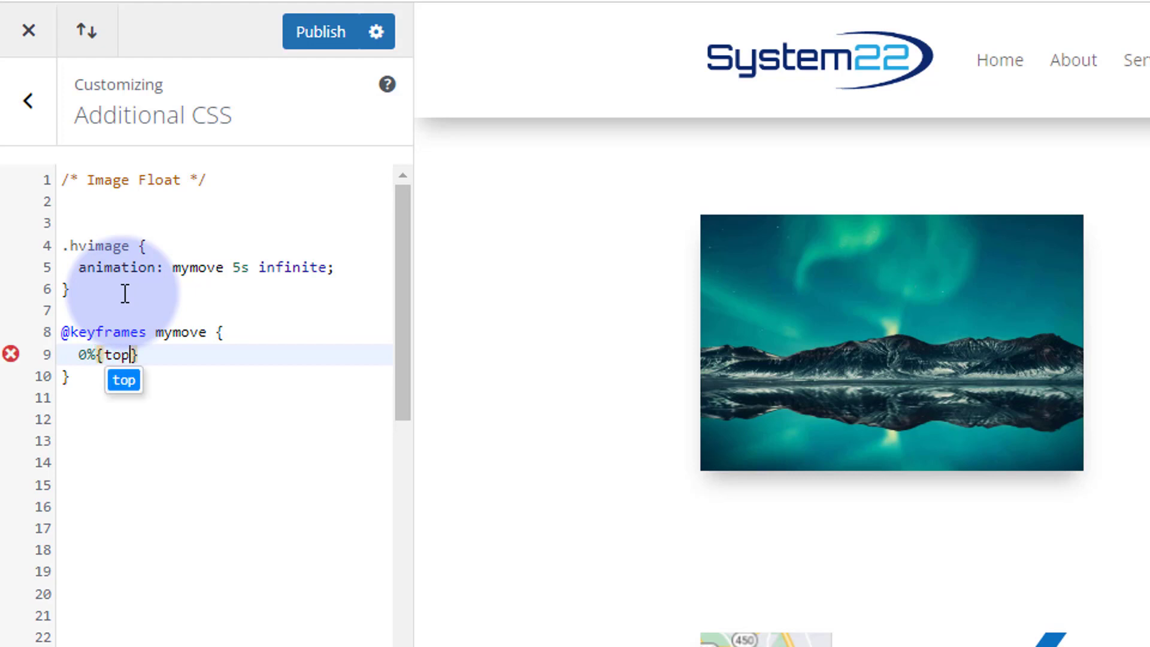
{"action": "type", "text": ":"}
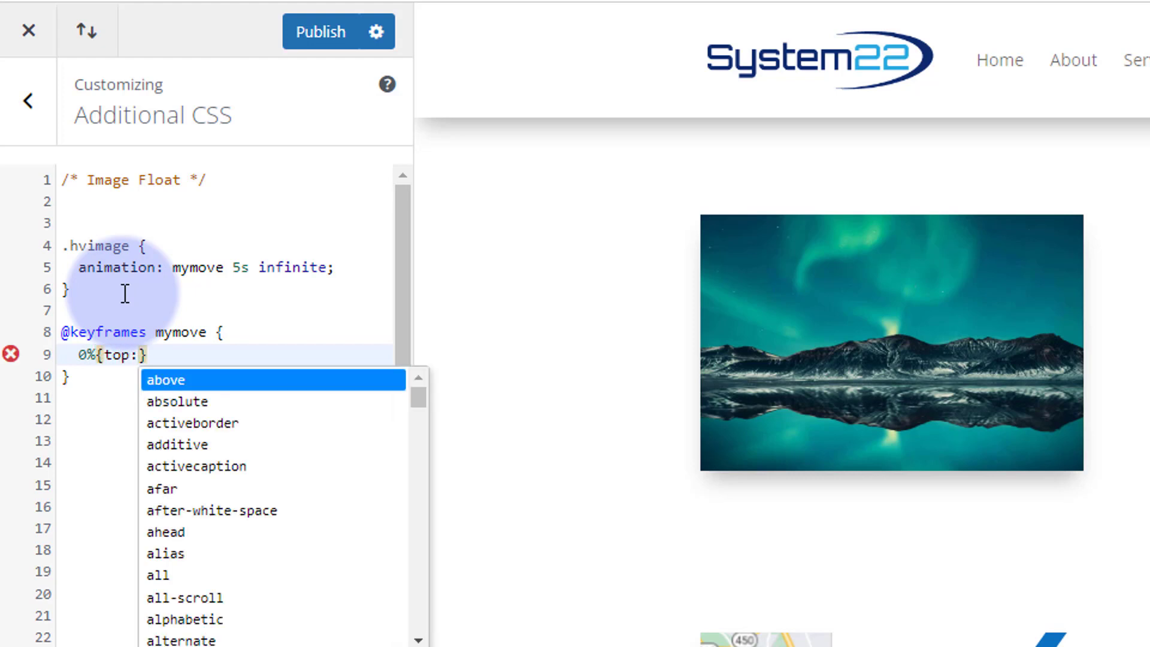
{"action": "type", "text": "0px;"}
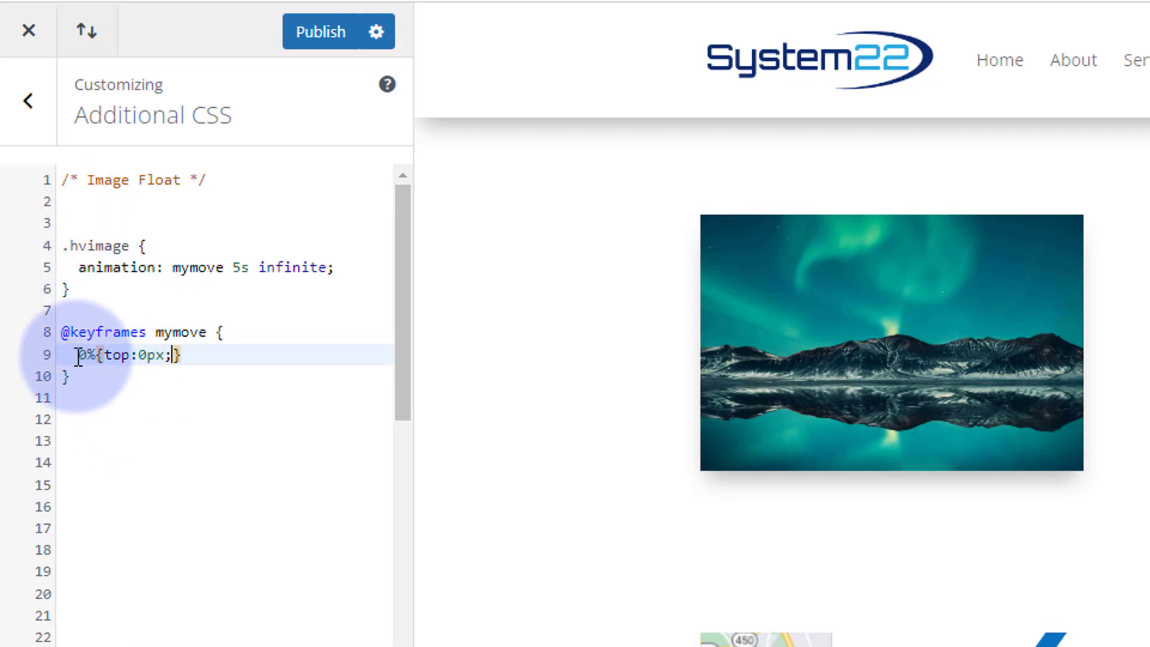
Step: Copy the 0%{top:0px;} keyframe and paste it twice on new lines inside the mymove block
{"action": "left_click_drag", "start_coordinate": [78, 357], "coordinate": [189, 357]}
{"action": "key", "text": "ctrl+c"}
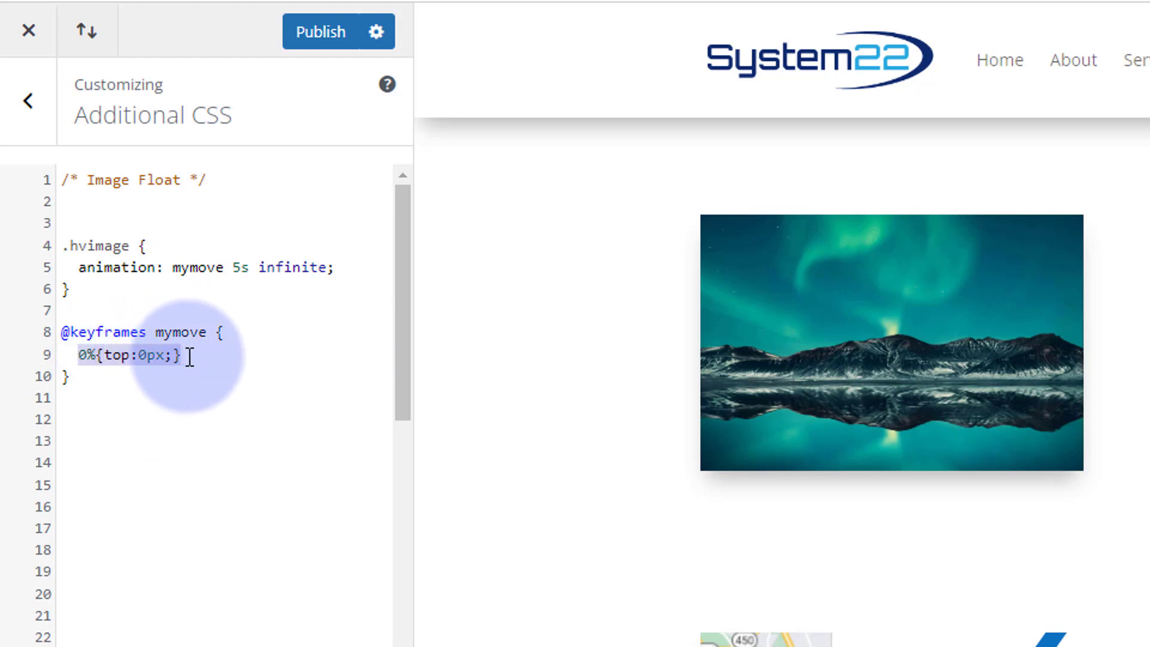
{"action": "left_click", "coordinate": [186, 357]}
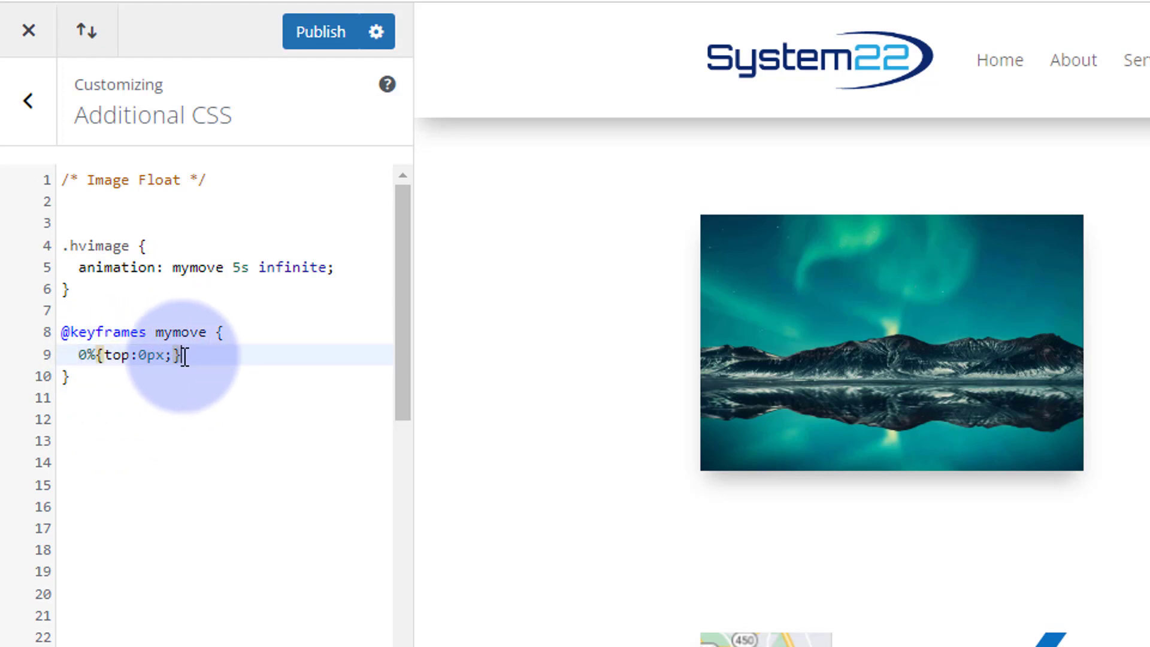
{"action": "key", "text": "Return"}
{"action": "key", "text": "ctrl+v"}
{"action": "key", "text": "Return"}
{"action": "key", "text": "ctrl+v"}
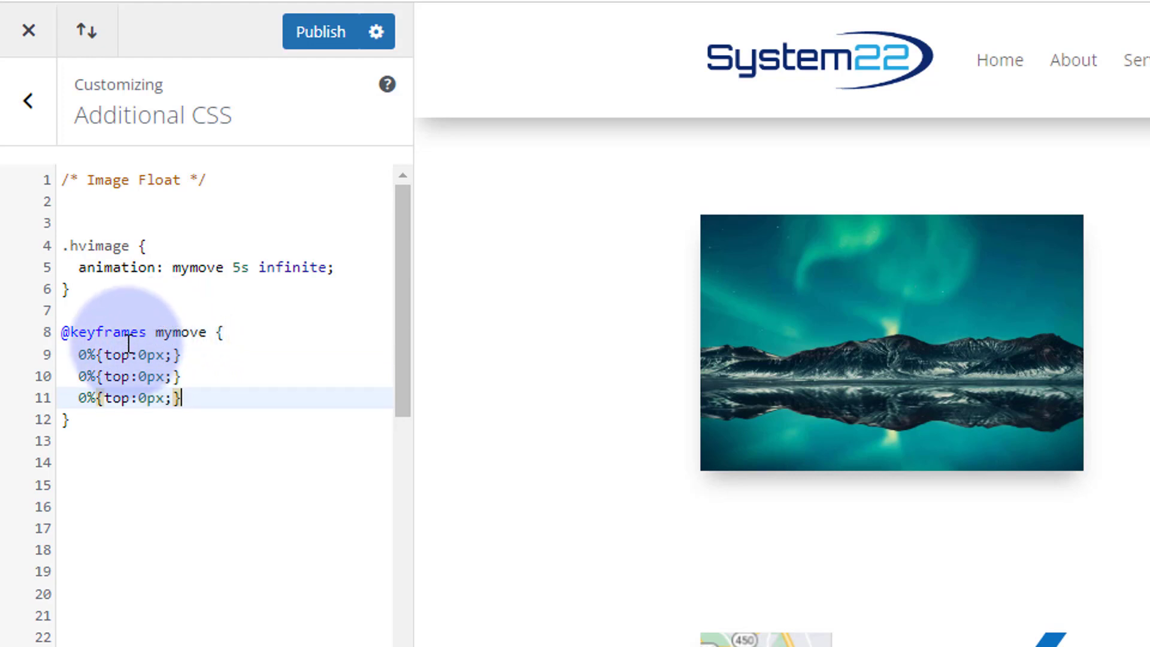
Step: Change the second keyframe to 50%{top:20px;} and the third keyframe's percentage to 100%
{"action": "left_click", "coordinate": [80, 376]}
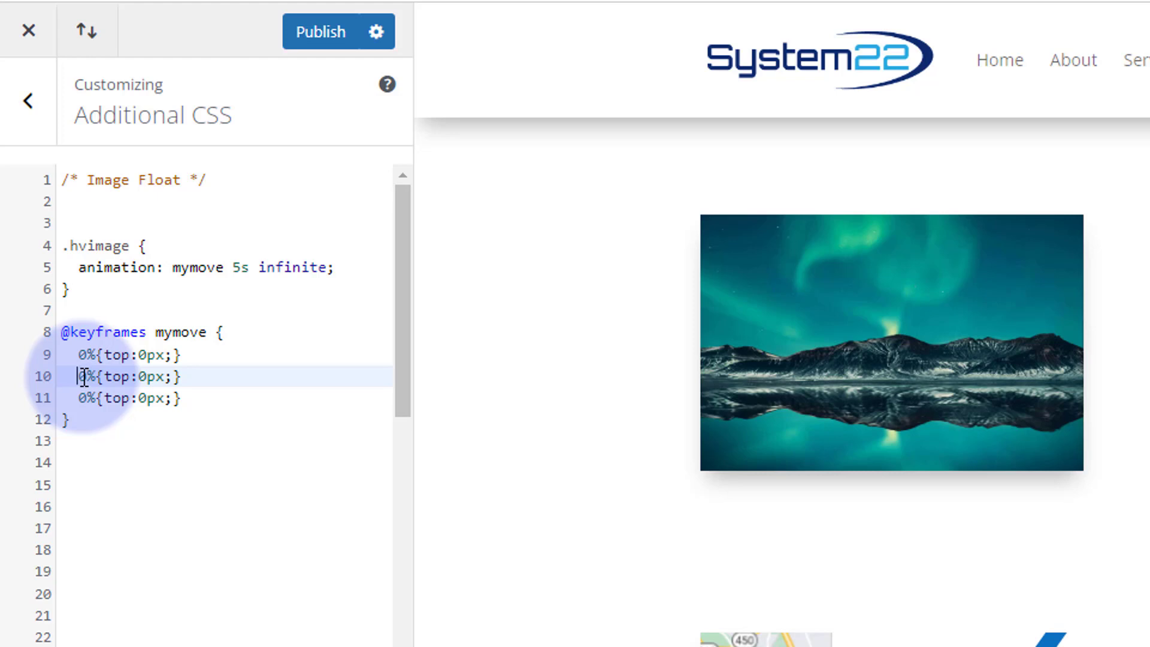
{"action": "type", "text": "5"}
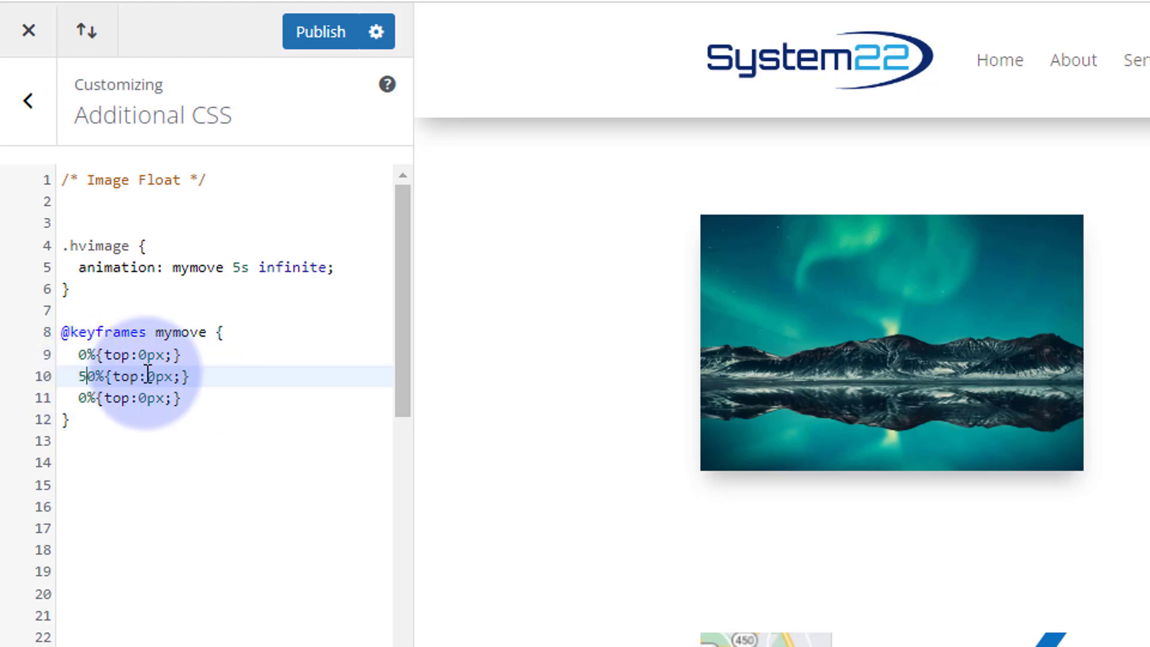
{"action": "left_click", "coordinate": [150, 374]}
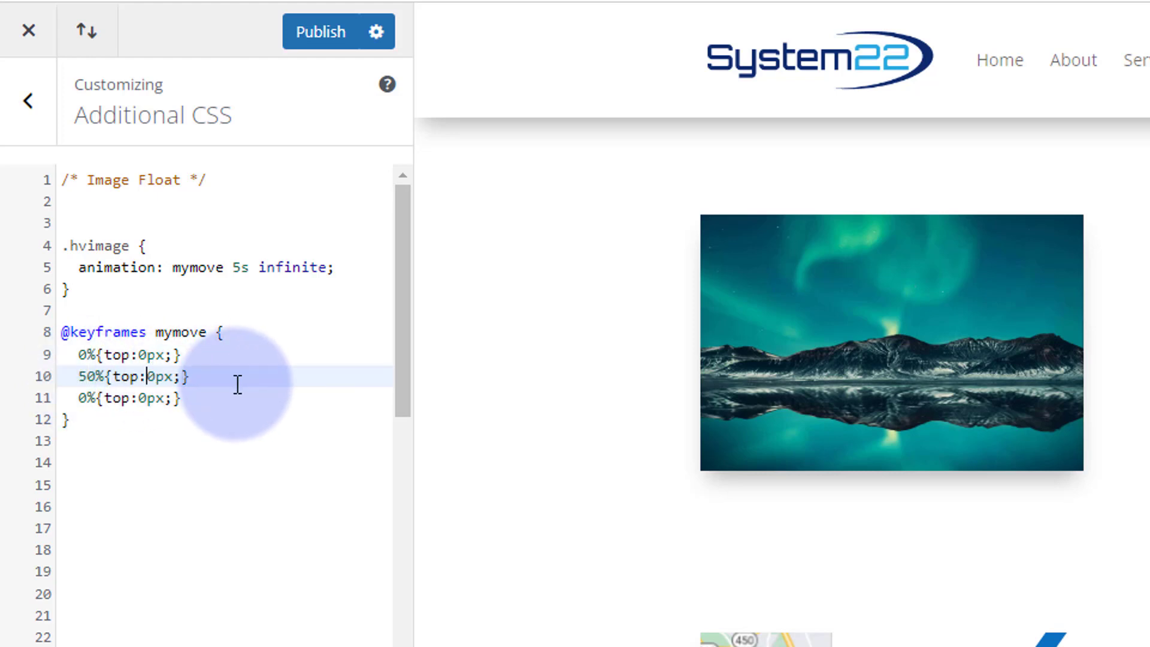
{"action": "type", "text": "2"}
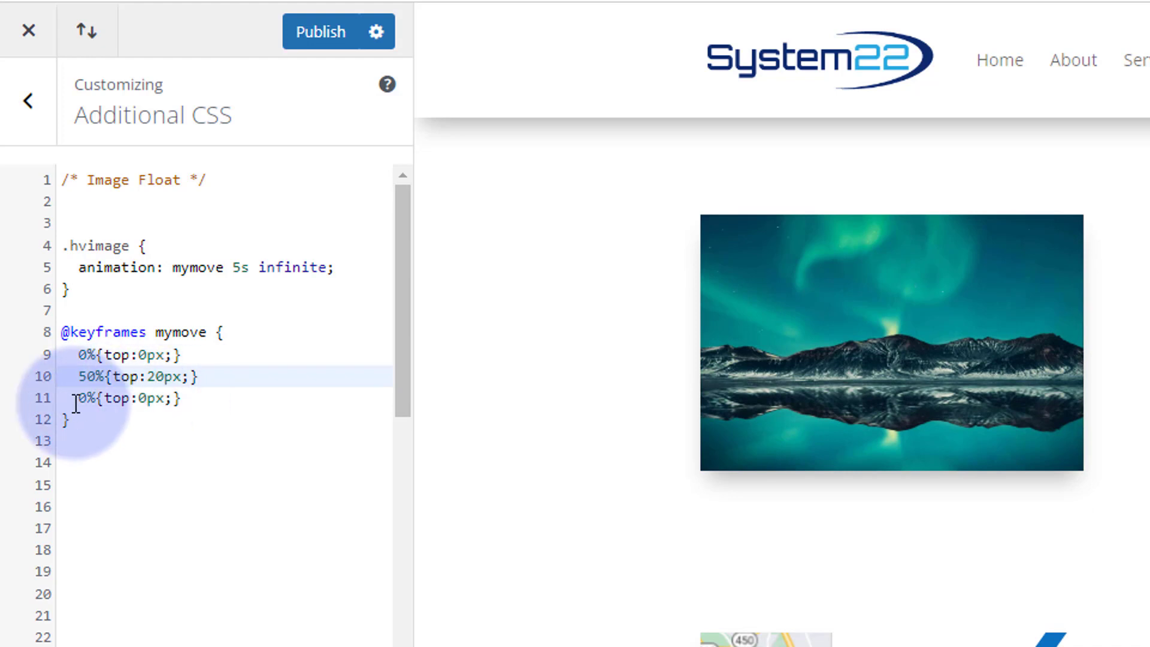
{"action": "left_click", "coordinate": [78, 400]}
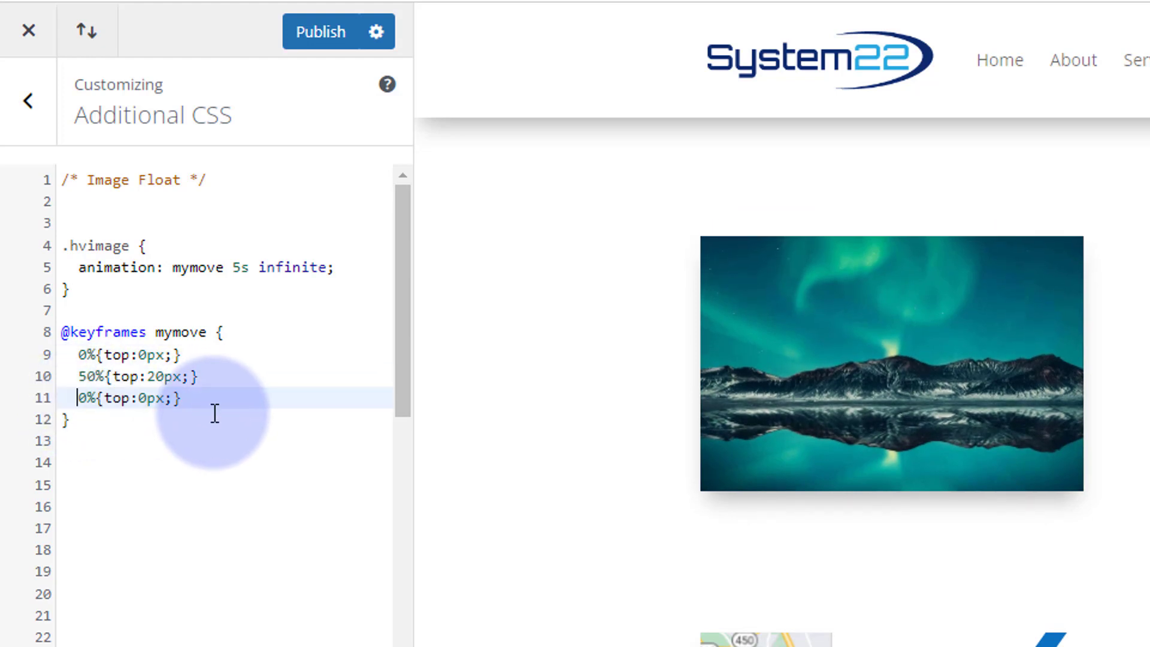
{"action": "type", "text": "10"}
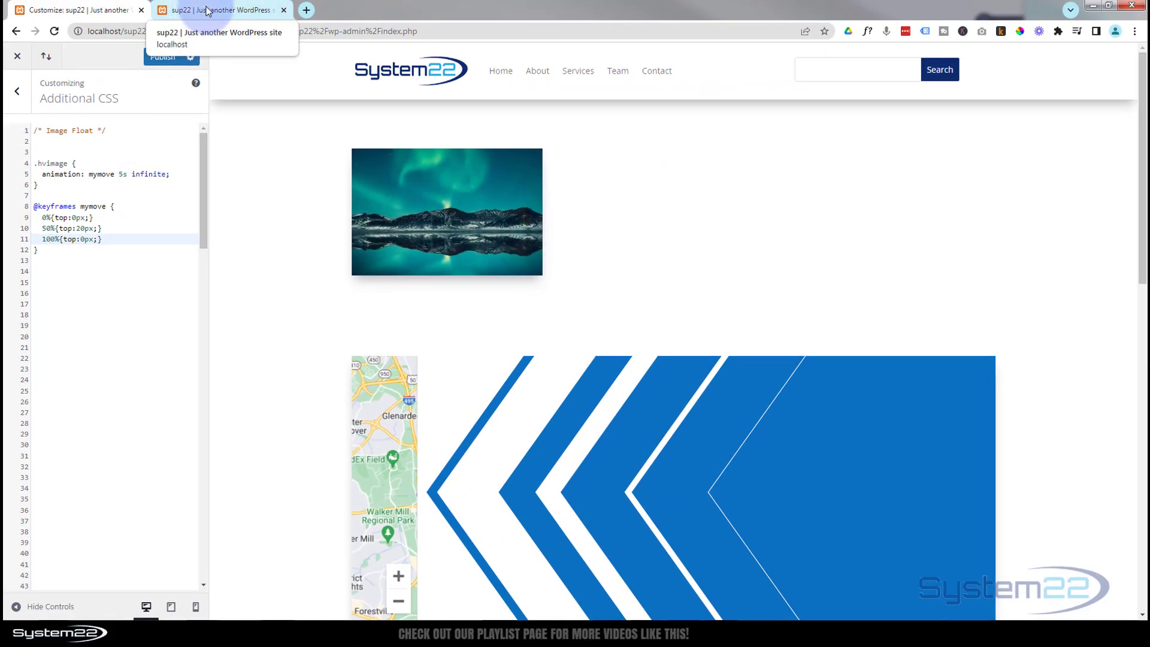
Step: Switch to the Divi visual builder page, duplicate the image module and move one copy into the second column
{"action": "left_click", "coordinate": [206, 10]}
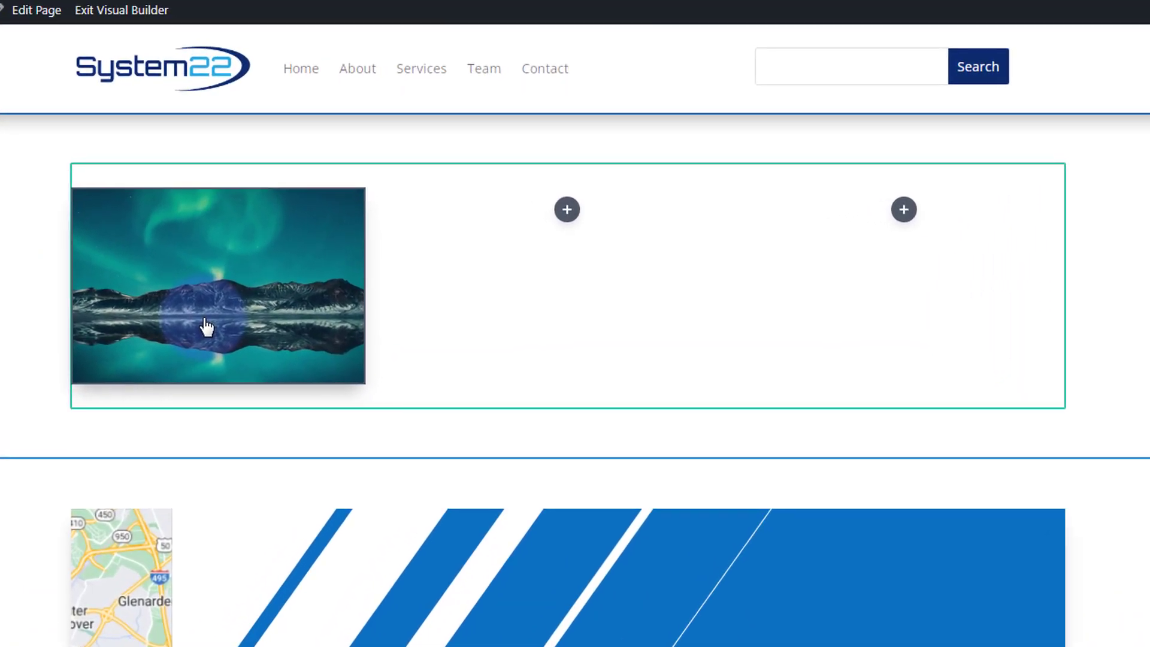
{"action": "mouse_move", "coordinate": [205, 326]}
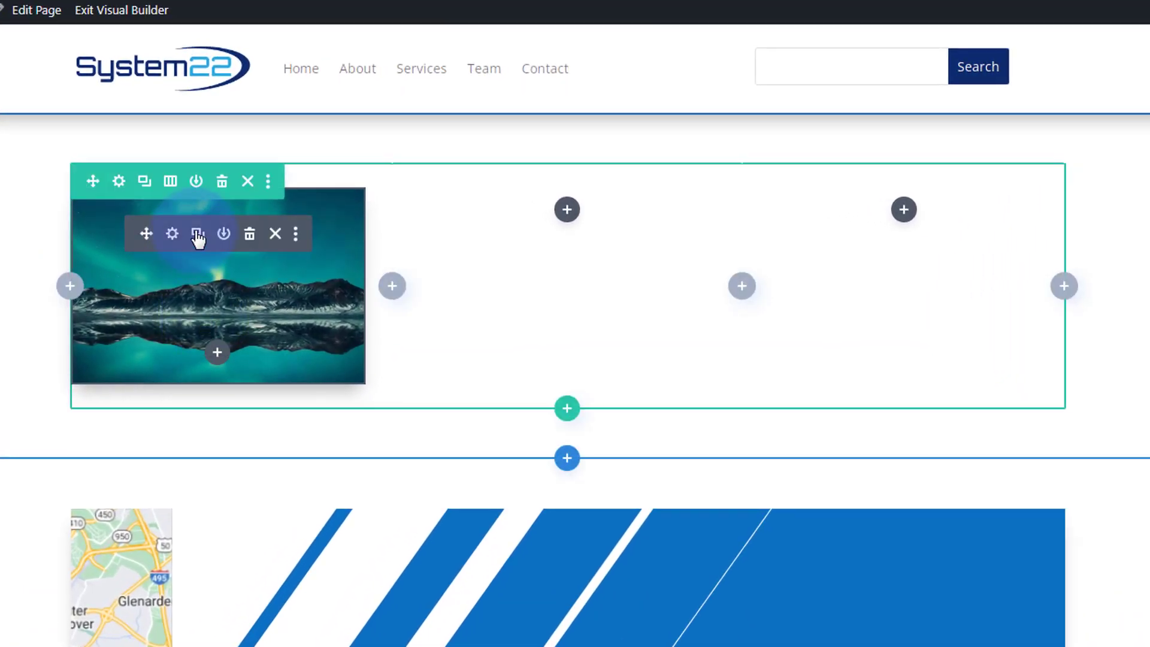
{"action": "left_click", "coordinate": [197, 234]}
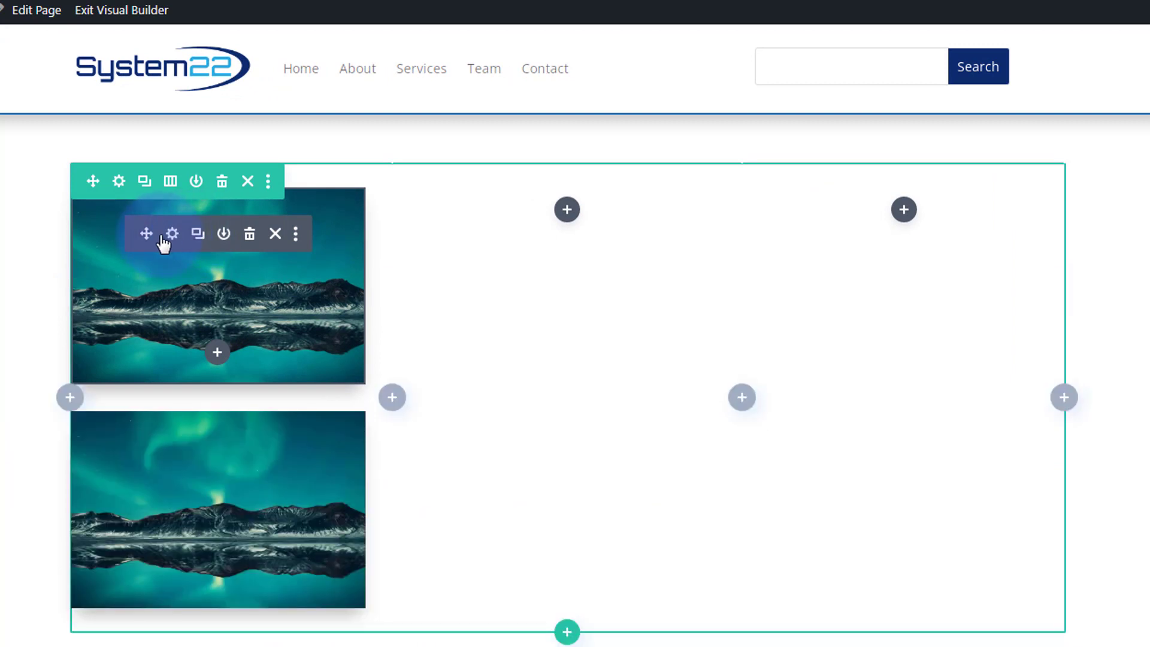
{"action": "left_click_drag", "start_coordinate": [146, 234], "coordinate": [536, 213]}
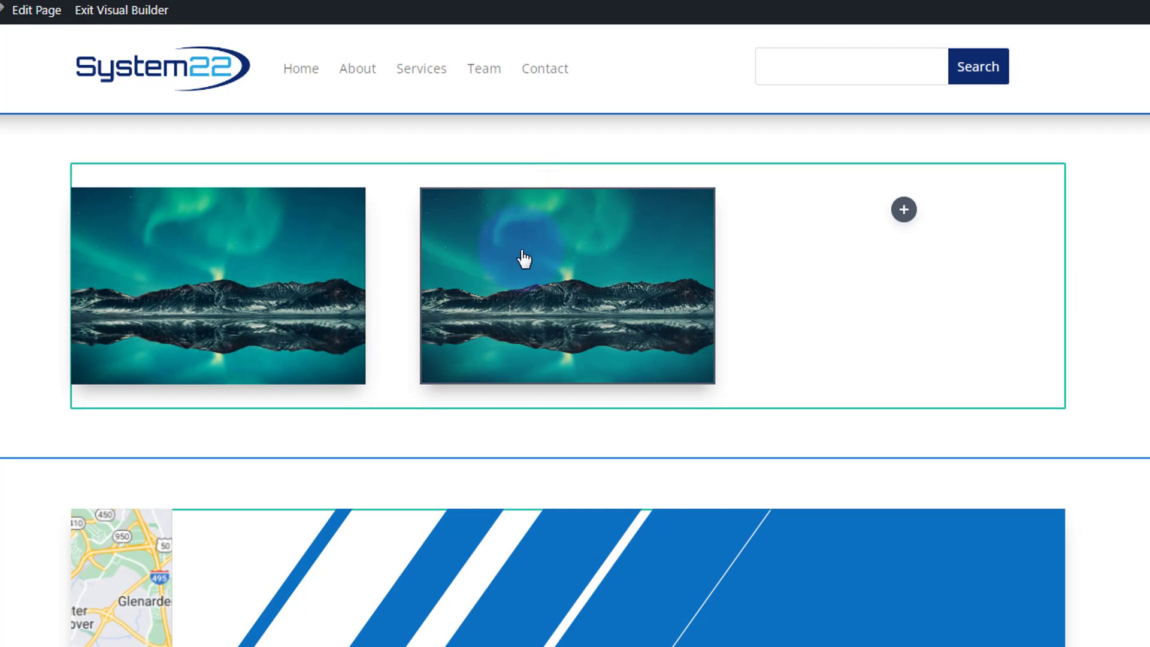
Step: Duplicate the image module in the second column and move the copy into the empty third column
{"action": "mouse_move", "coordinate": [526, 252]}
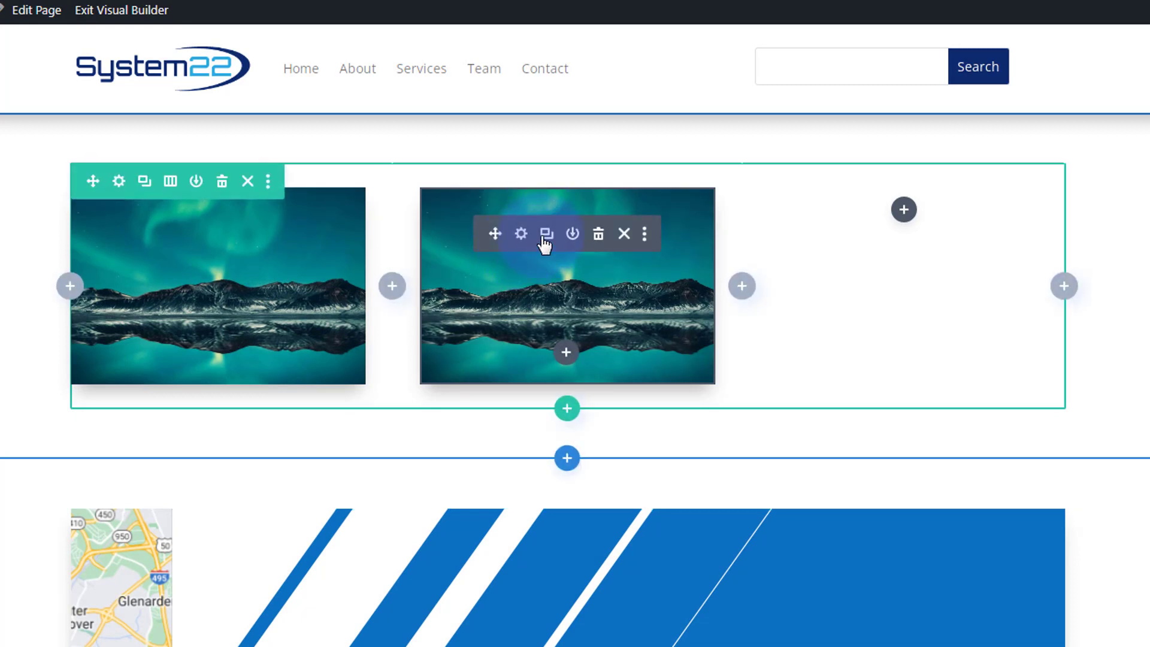
{"action": "left_click", "coordinate": [546, 233]}
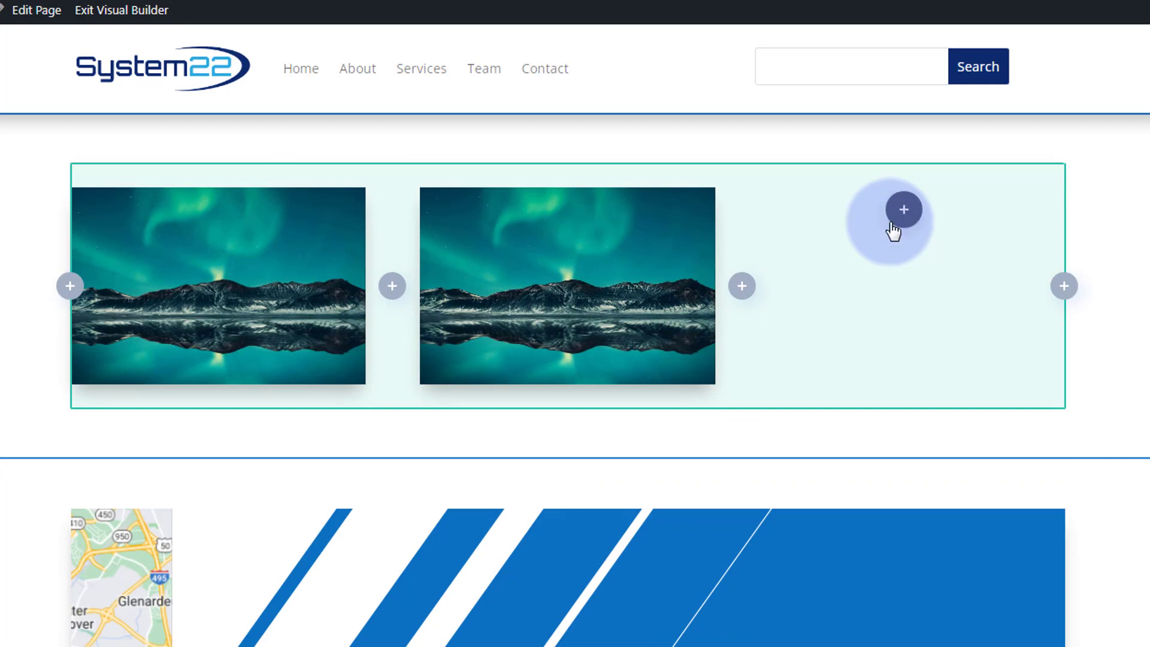
{"action": "left_click", "coordinate": [598, 311]}
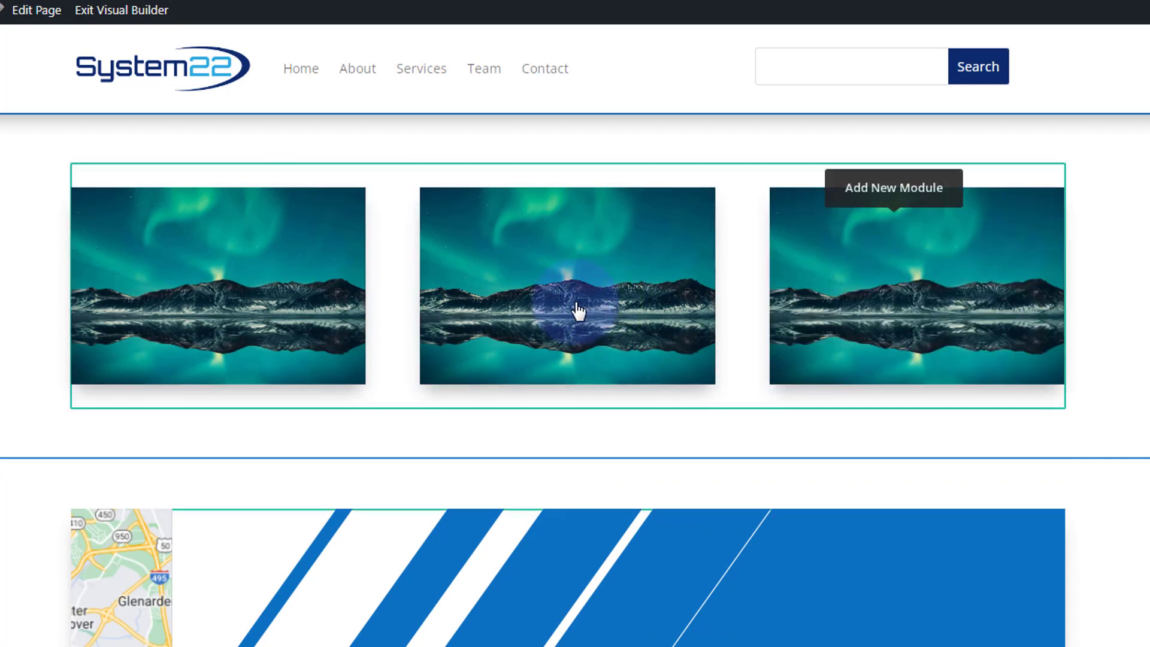
Step: Replace the second column's image with the green sunset landscape n2.jpg from the media library
{"action": "left_click", "coordinate": [525, 237]}
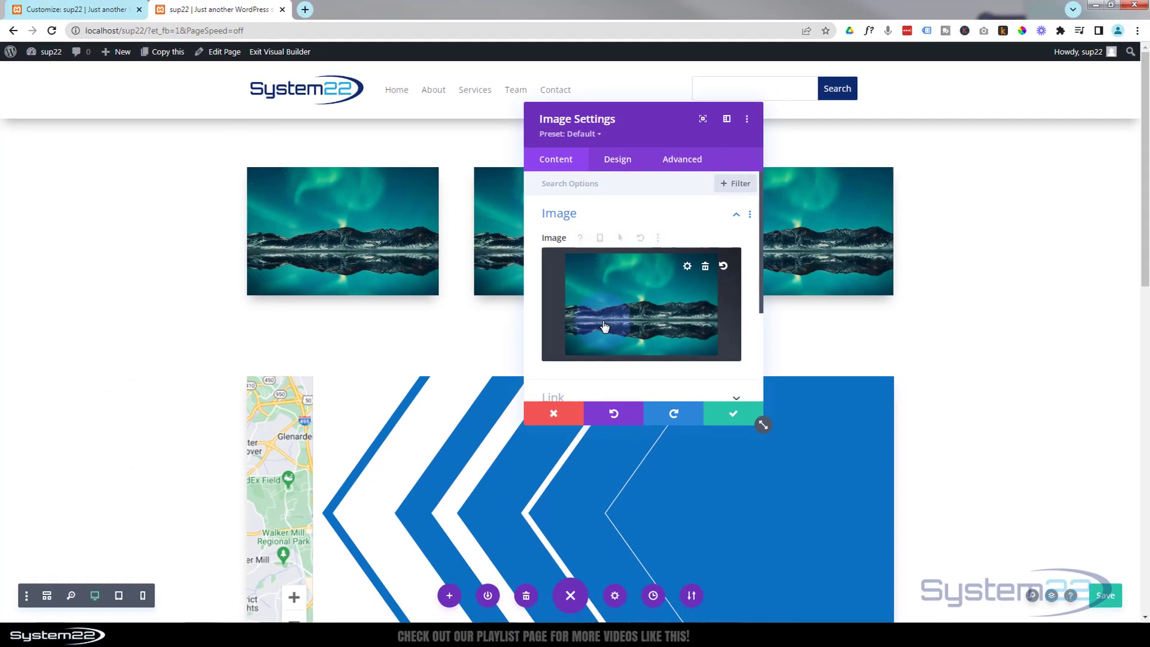
{"action": "left_click", "coordinate": [622, 429]}
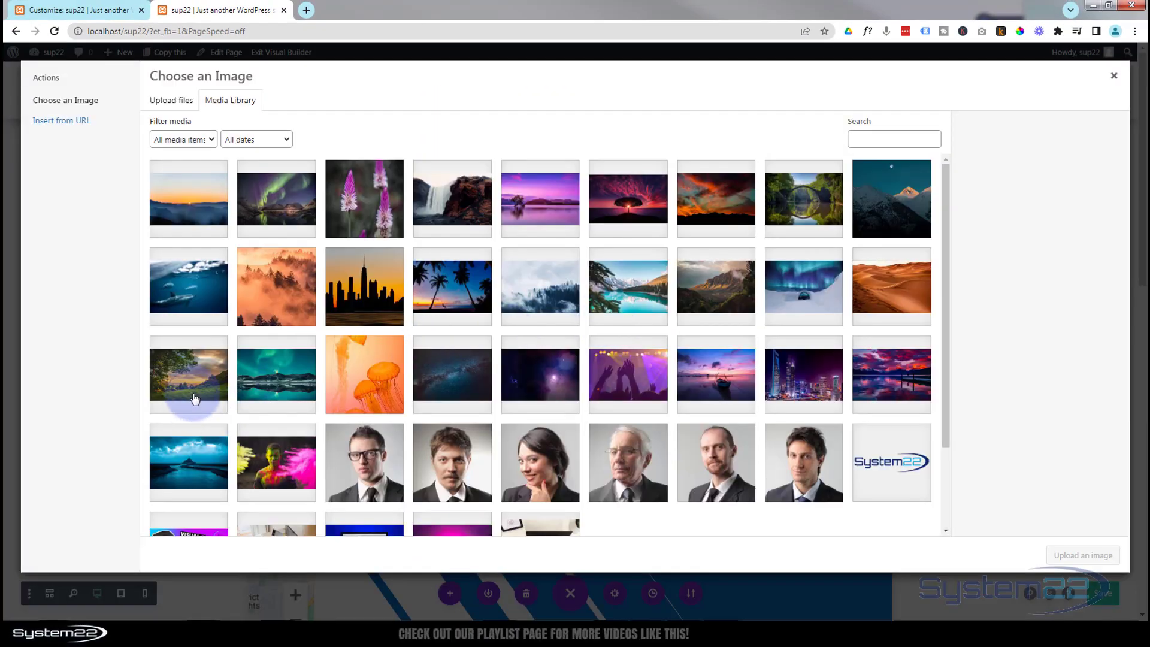
{"action": "left_click", "coordinate": [191, 388]}
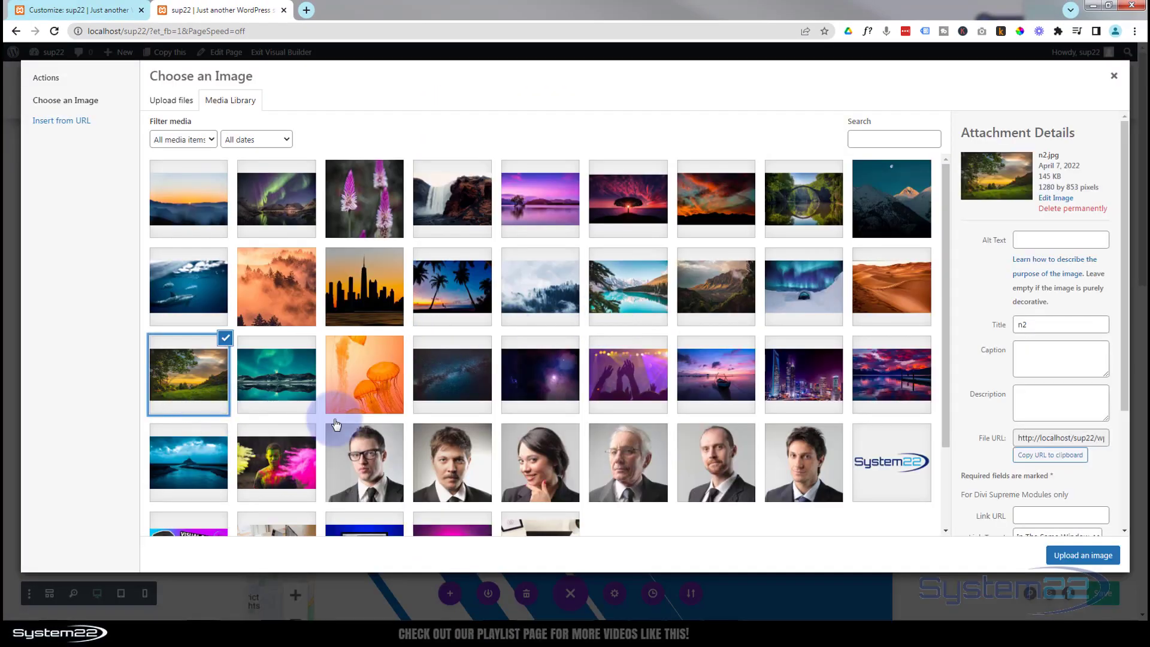
{"action": "left_click", "coordinate": [1081, 555]}
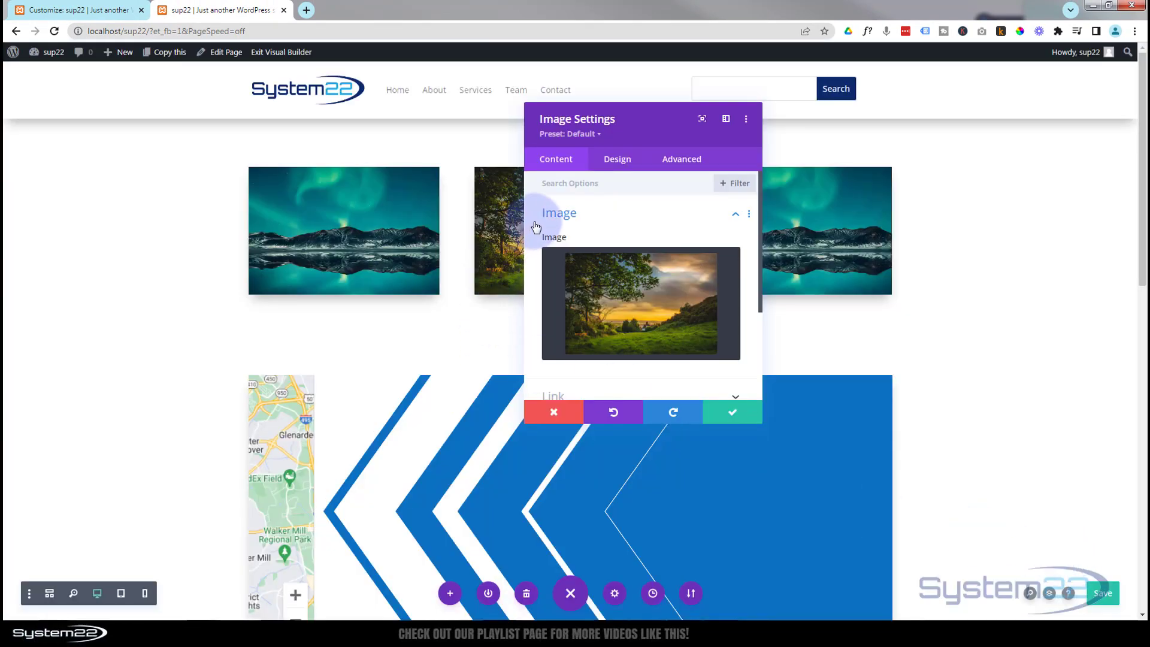
Step: Change the second image's CSS class to hvimage1 and save the module settings
{"action": "left_click_drag", "start_coordinate": [664, 126], "coordinate": [818, 129]}
{"action": "left_click", "coordinate": [836, 158]}
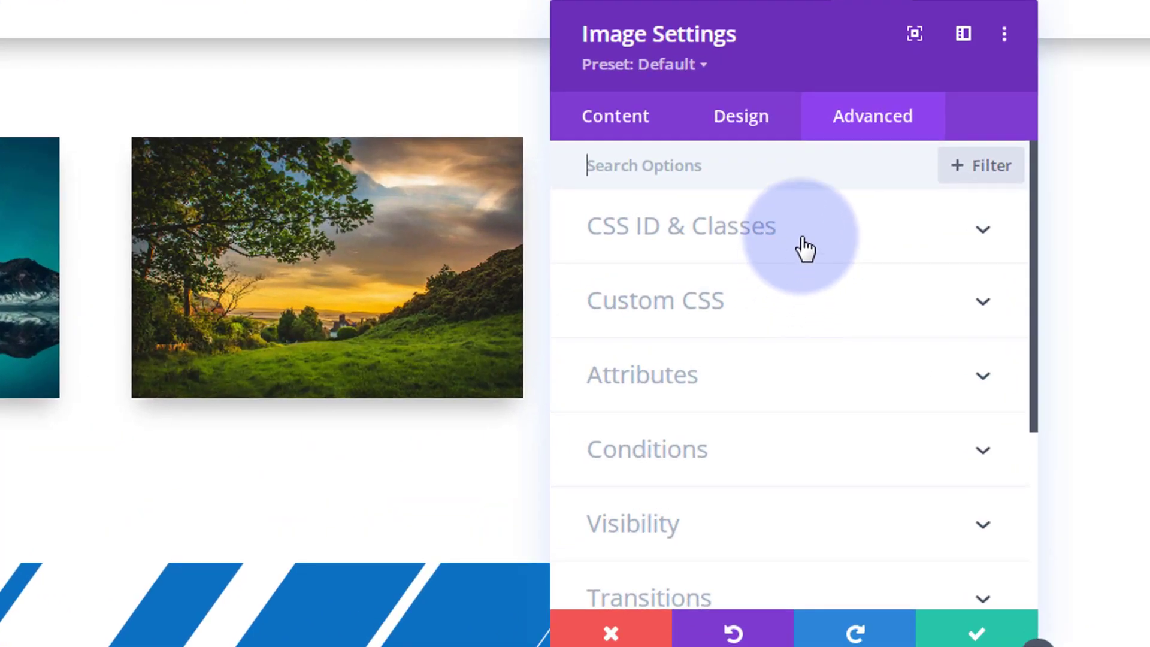
{"action": "left_click", "coordinate": [802, 233]}
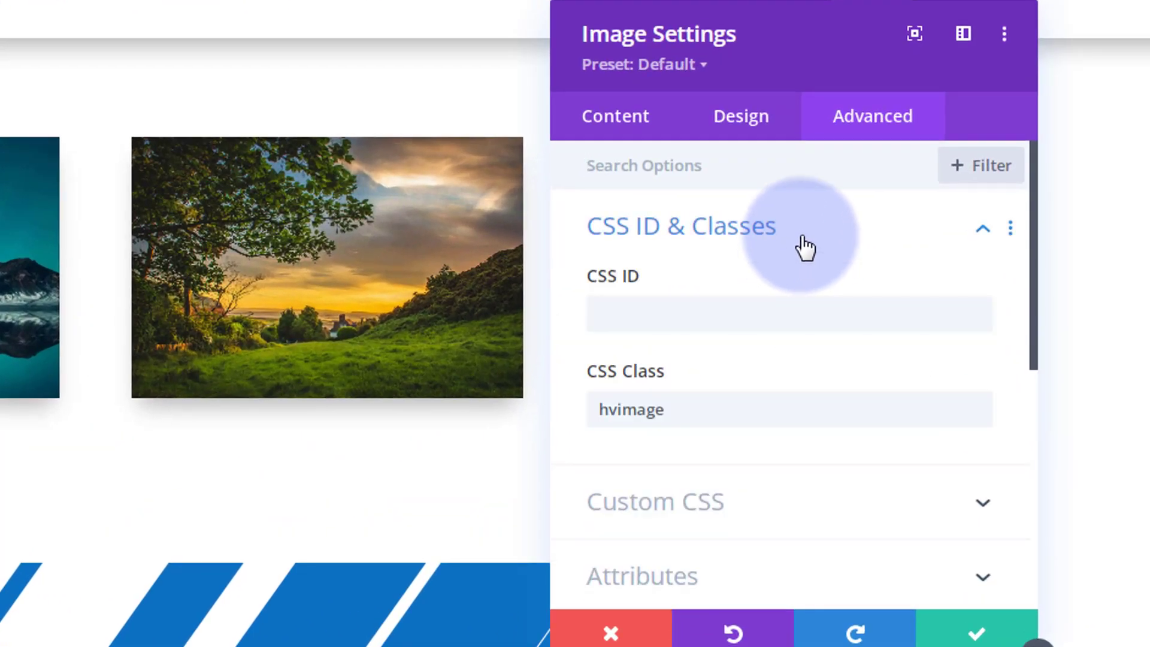
{"action": "left_click", "coordinate": [689, 408]}
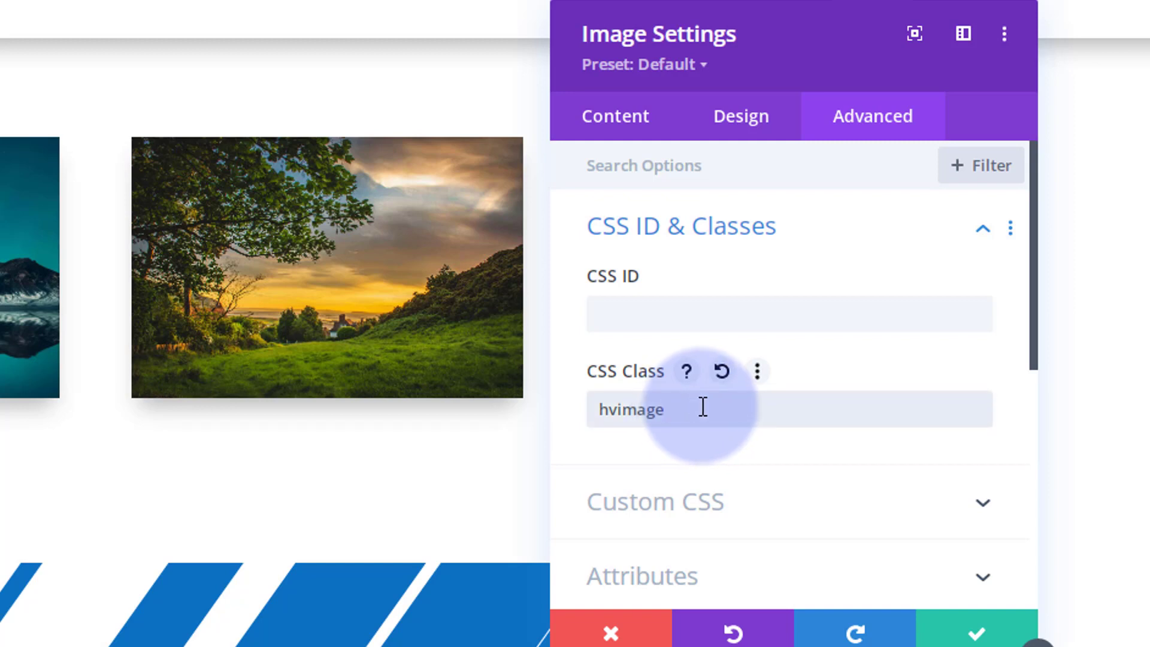
{"action": "type", "text": "1"}
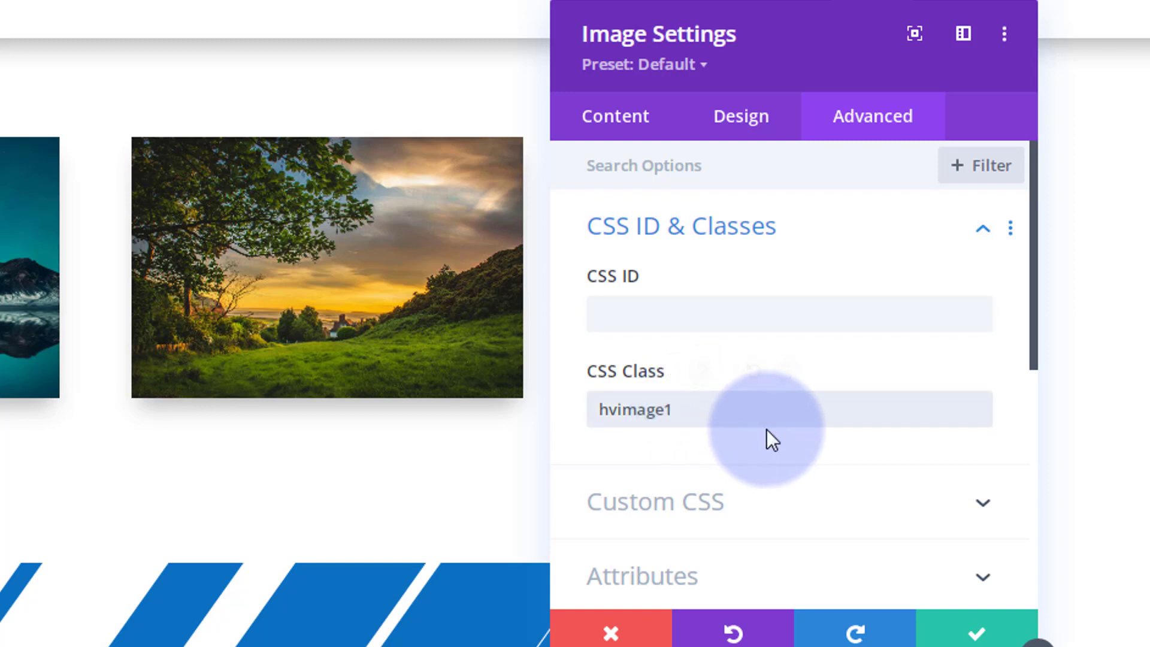
{"action": "left_click", "coordinate": [963, 635]}
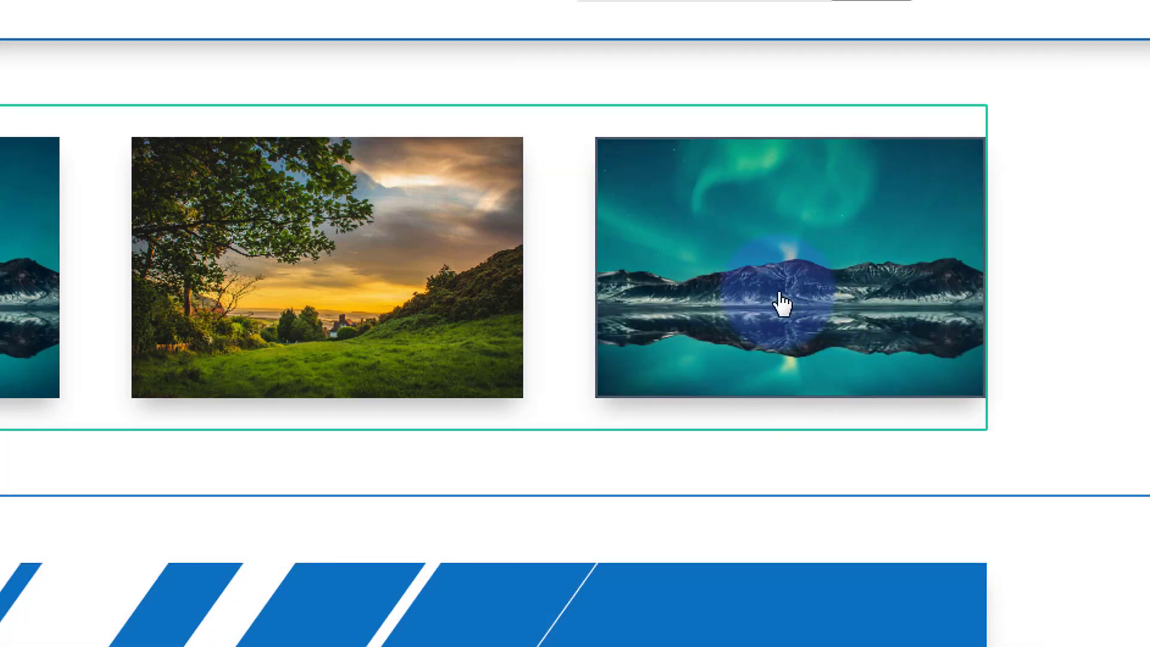
Step: Replace the third column's image with the night city skyline d-1.jpg from the media library
{"action": "mouse_move", "coordinate": [778, 301]}
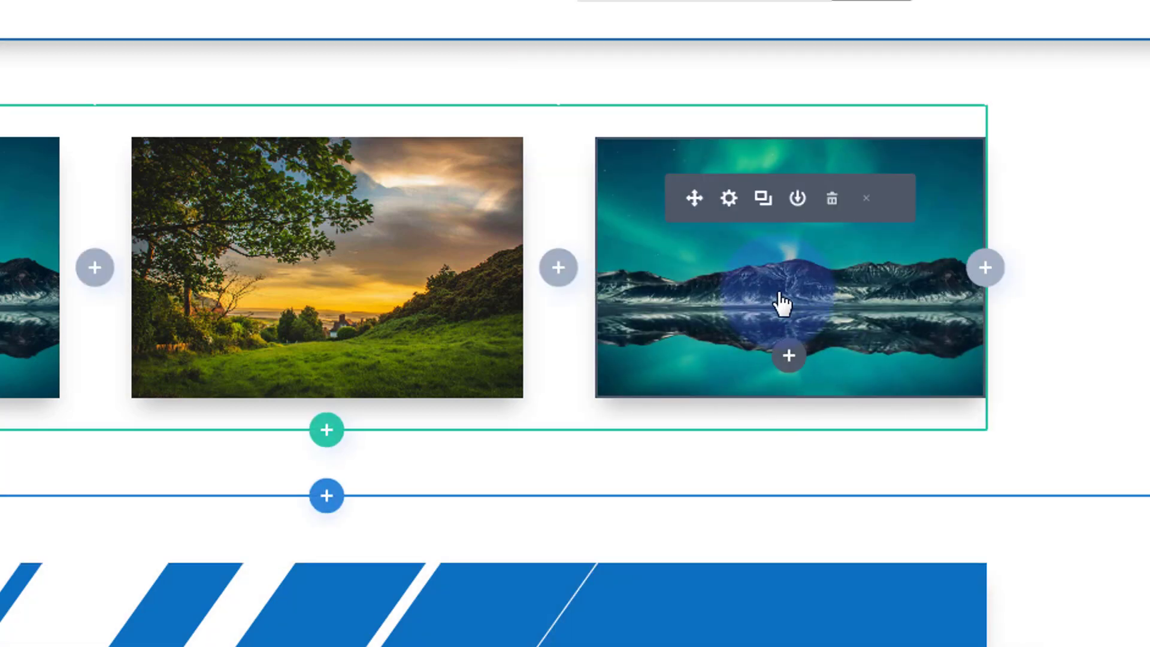
{"action": "left_click", "coordinate": [728, 199]}
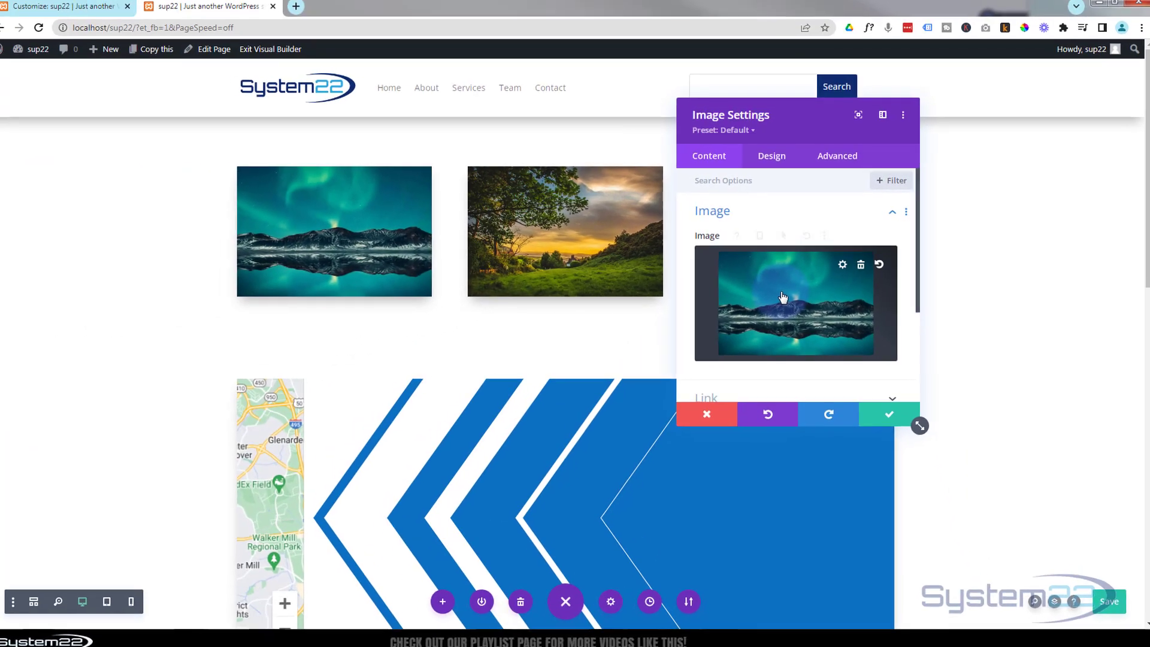
{"action": "left_click", "coordinate": [762, 398]}
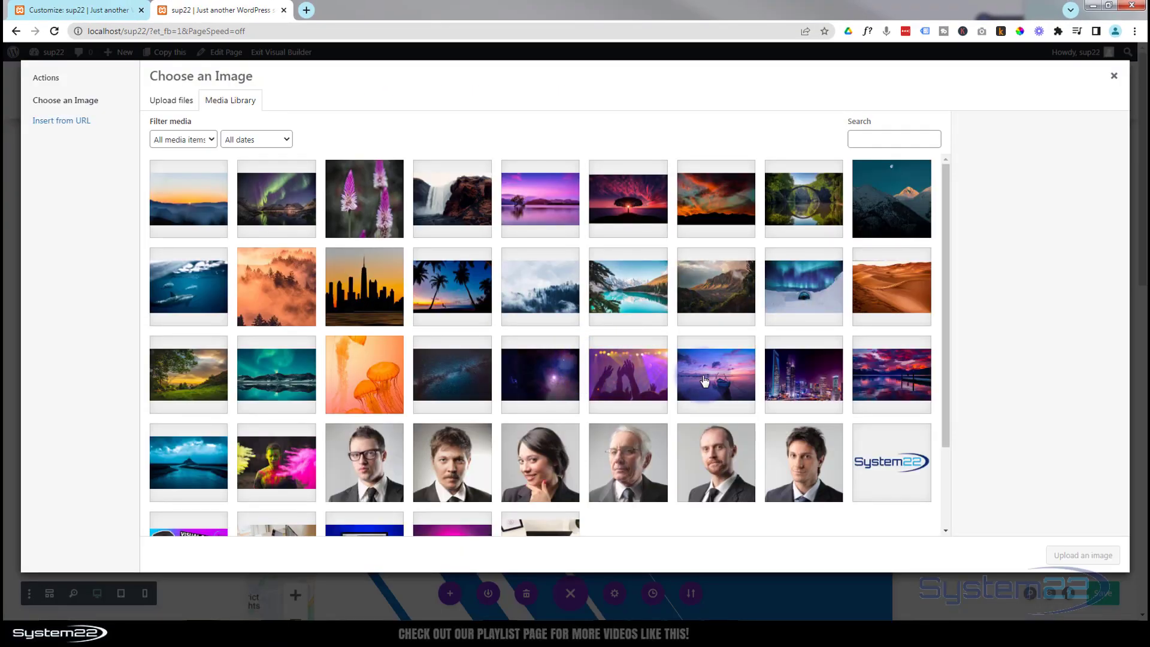
{"action": "left_click", "coordinate": [781, 382]}
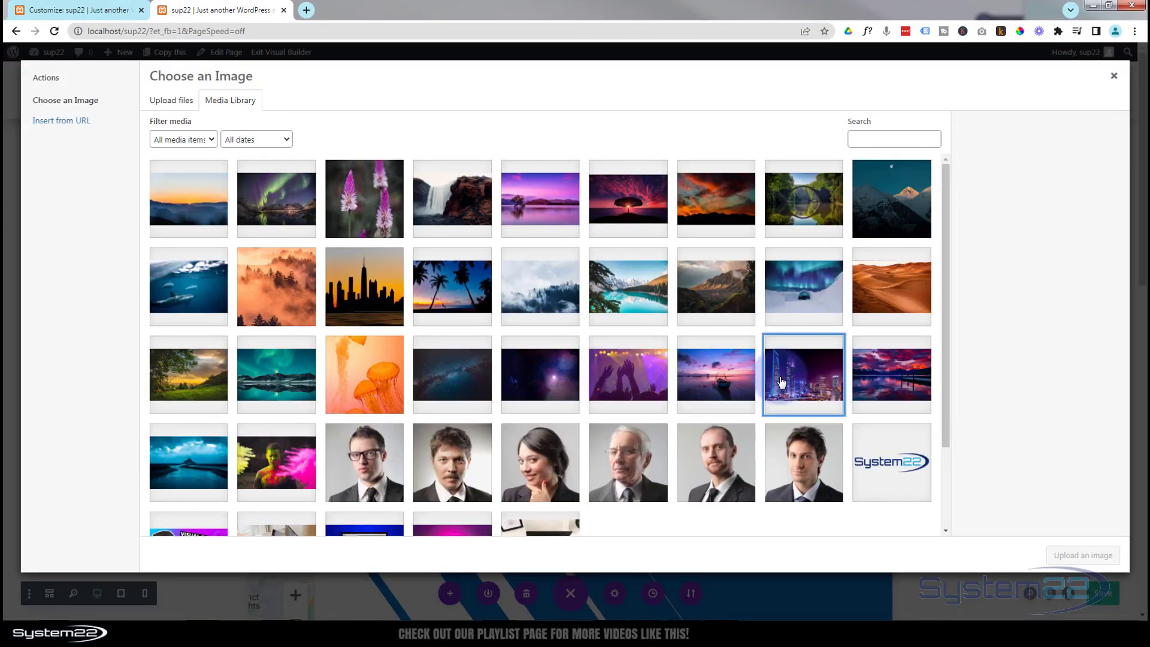
{"action": "left_click", "coordinate": [1069, 563]}
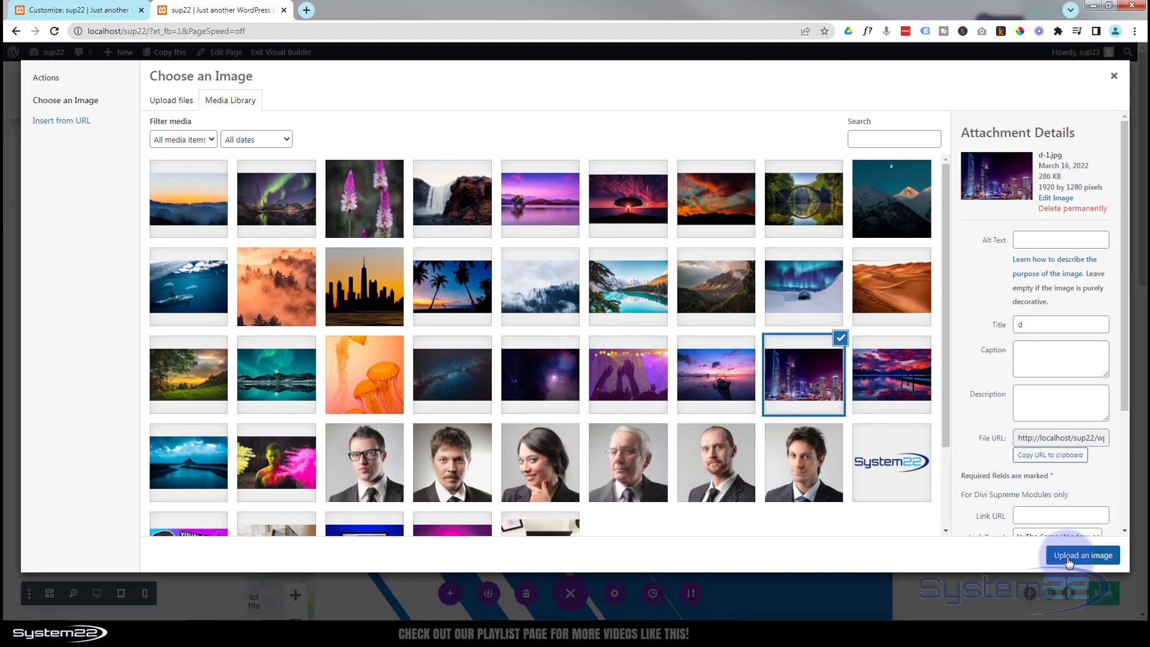
Step: Change the third image's CSS class to hvimage2 and save the module settings
{"action": "left_click", "coordinate": [845, 148]}
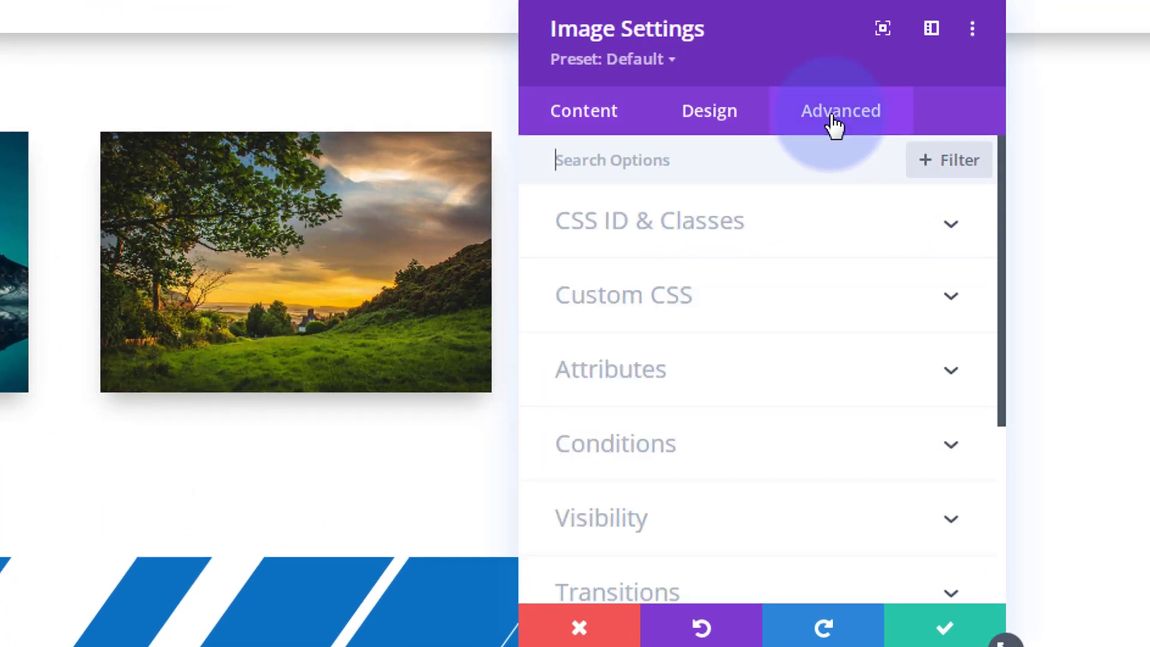
{"action": "left_click", "coordinate": [798, 261]}
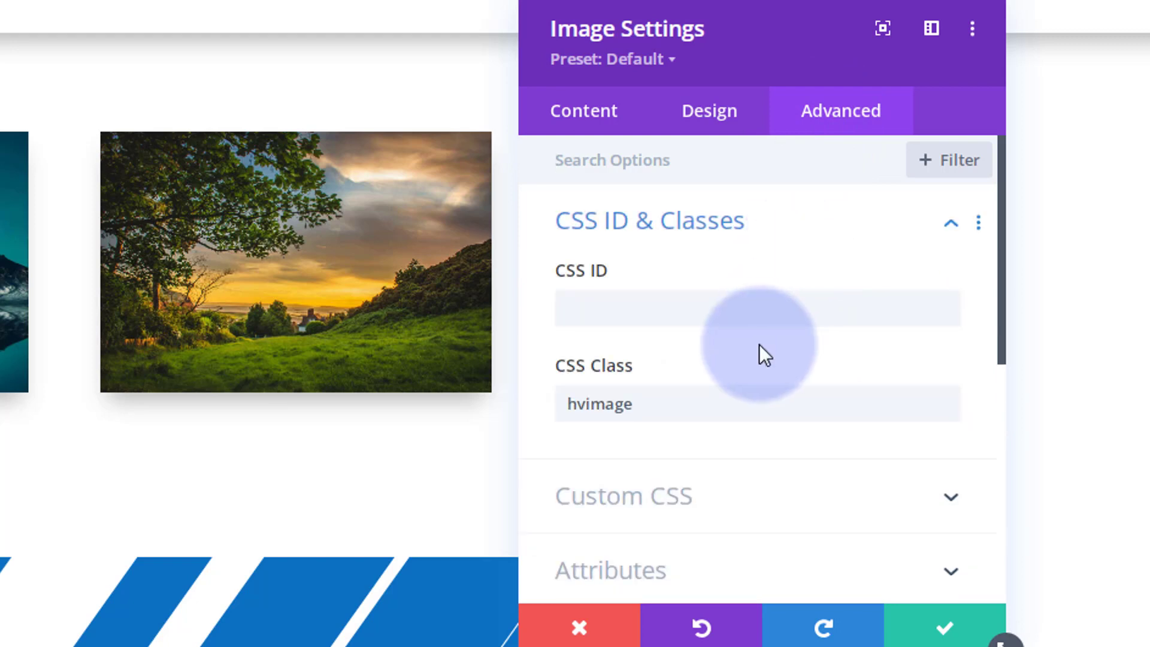
{"action": "left_click", "coordinate": [707, 412]}
{"action": "type", "text": "2"}
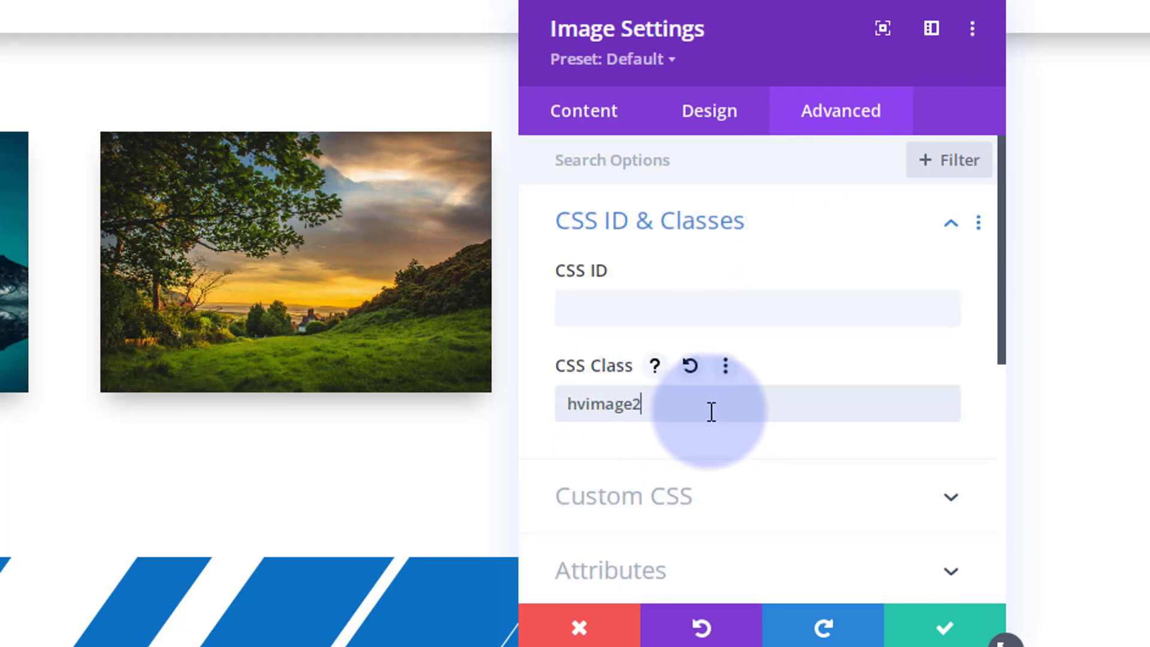
{"action": "left_click", "coordinate": [948, 635]}
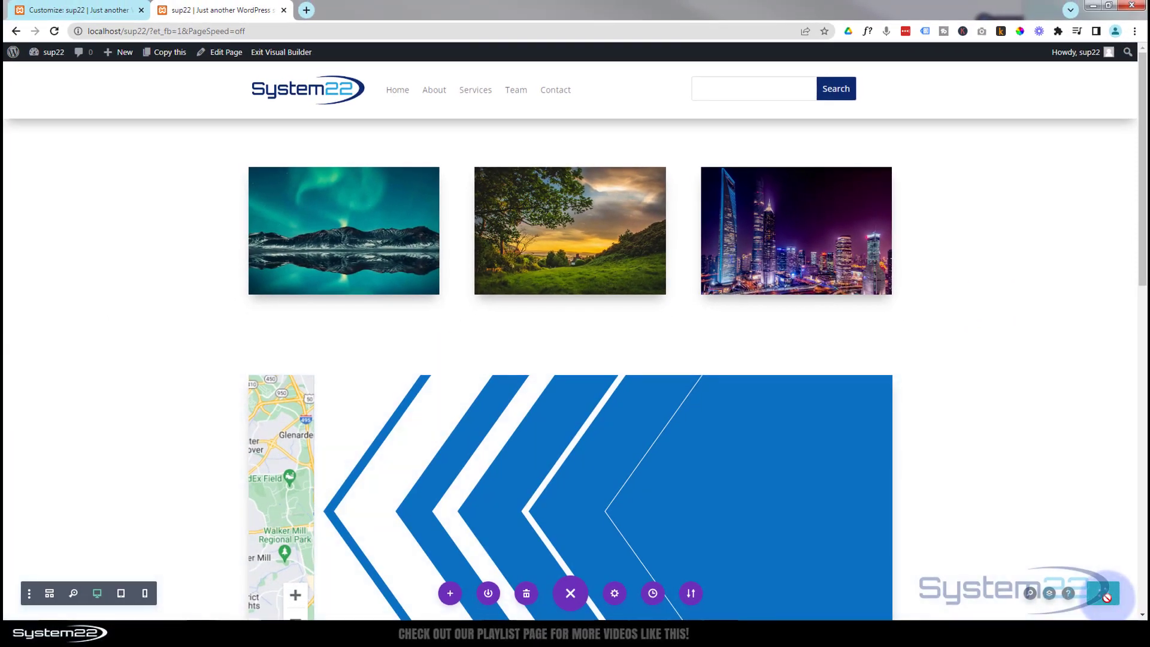
Step: Save the page with its three images and exit the visual builder
{"action": "left_click", "coordinate": [1106, 595]}
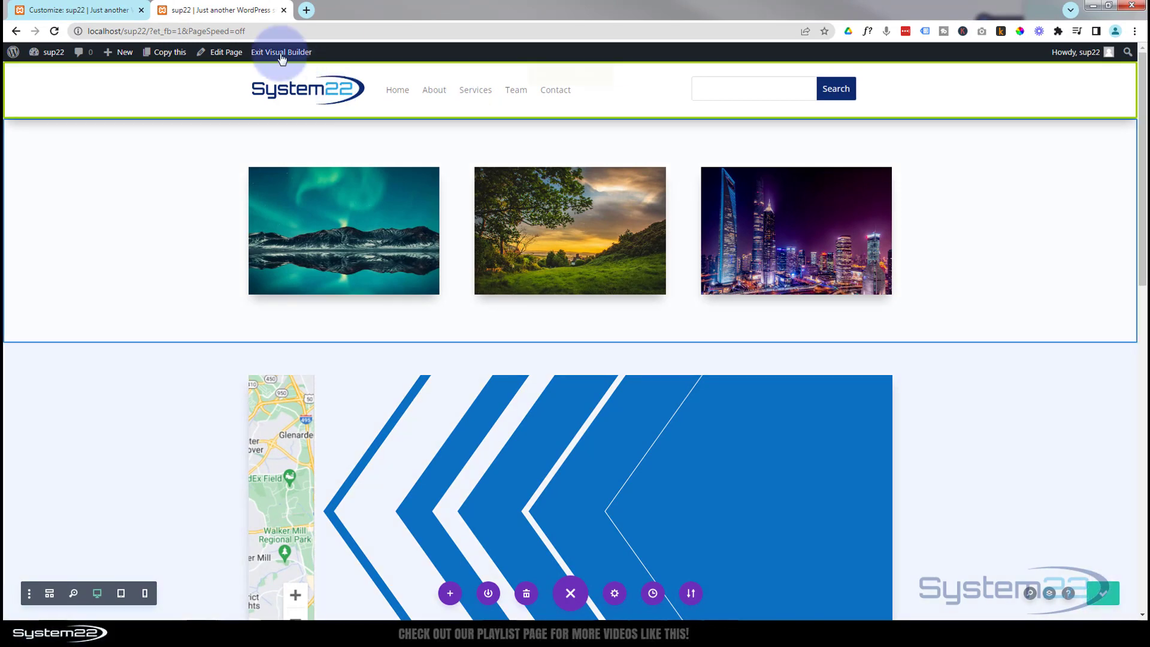
{"action": "left_click", "coordinate": [279, 52]}
Step: Switch to the theme customizer, publish the CSS and reopen the Additional CSS editor with the page preview reloaded
{"action": "left_click", "coordinate": [54, 6]}
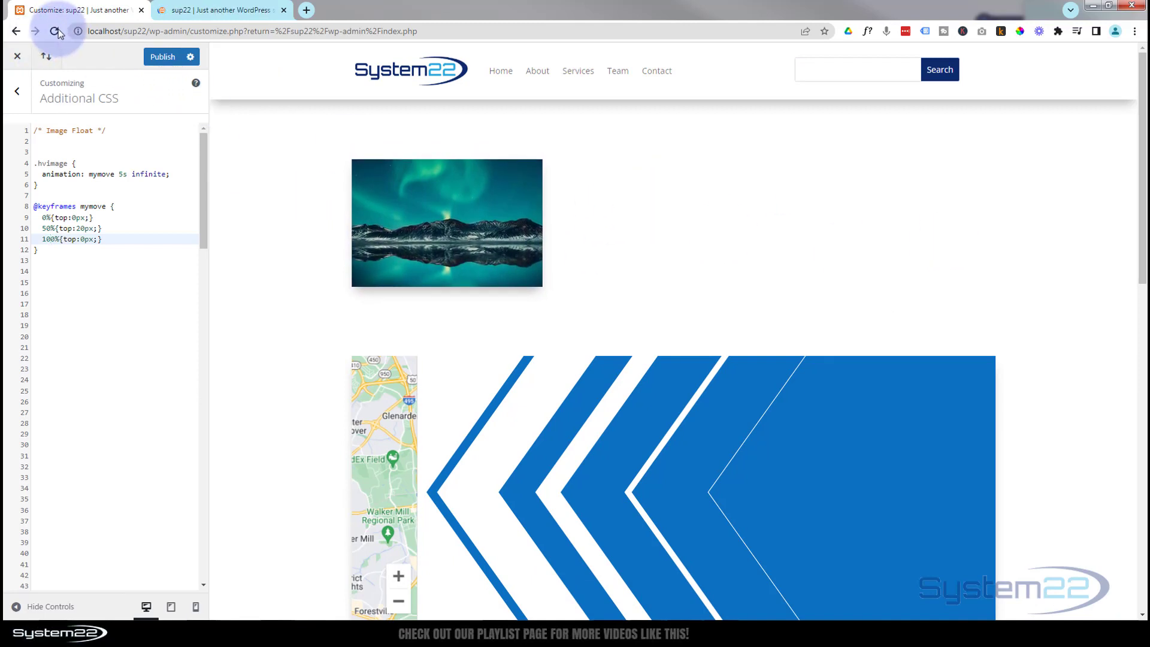
{"action": "left_click", "coordinate": [159, 60]}
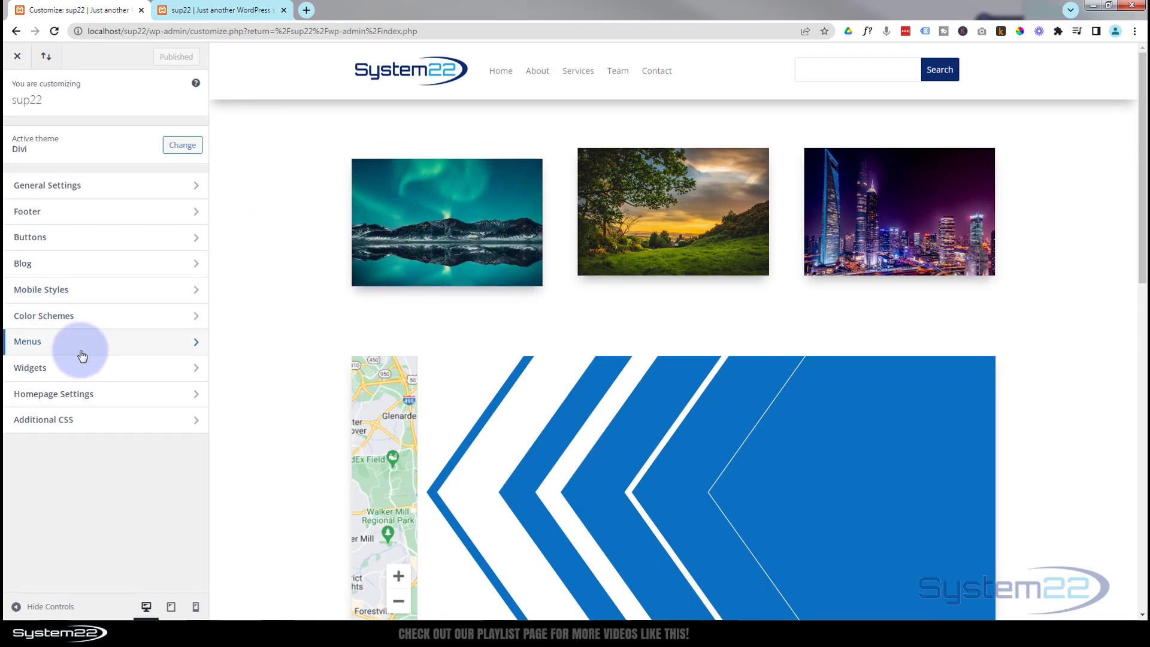
{"action": "left_click", "coordinate": [97, 419]}
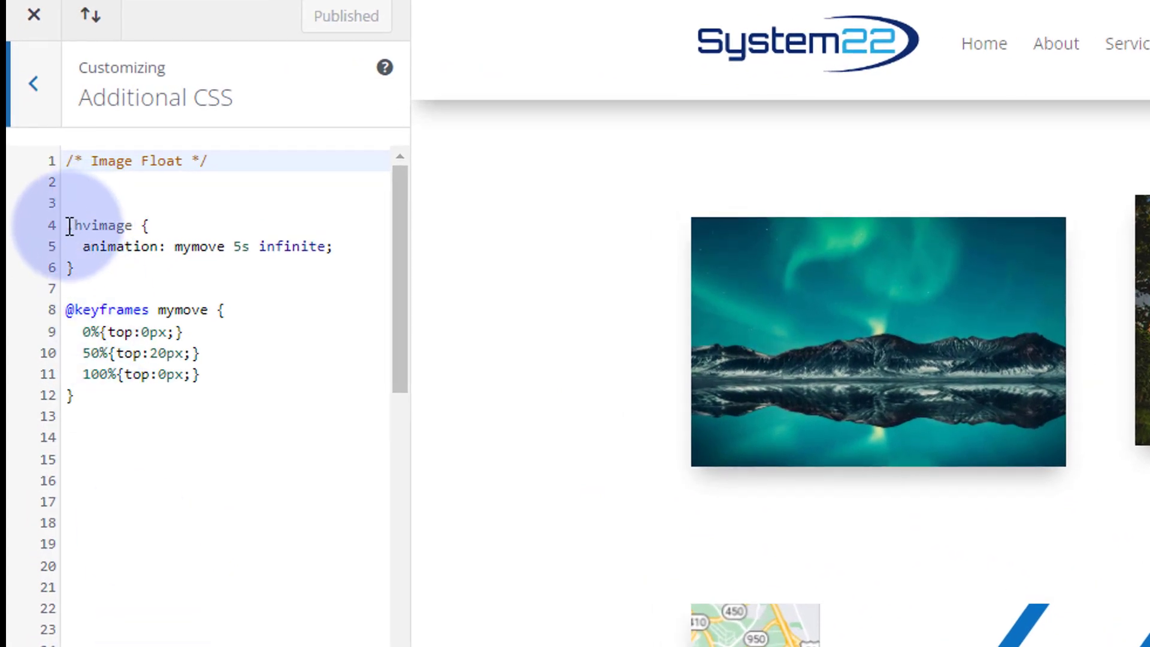
Step: Copy the .hvimage rule with its mymove keyframes and paste it twice below, leaving a blank line between the blocks
{"action": "left_click_drag", "start_coordinate": [67, 225], "coordinate": [123, 403]}
{"action": "key", "text": "ctrl+c"}
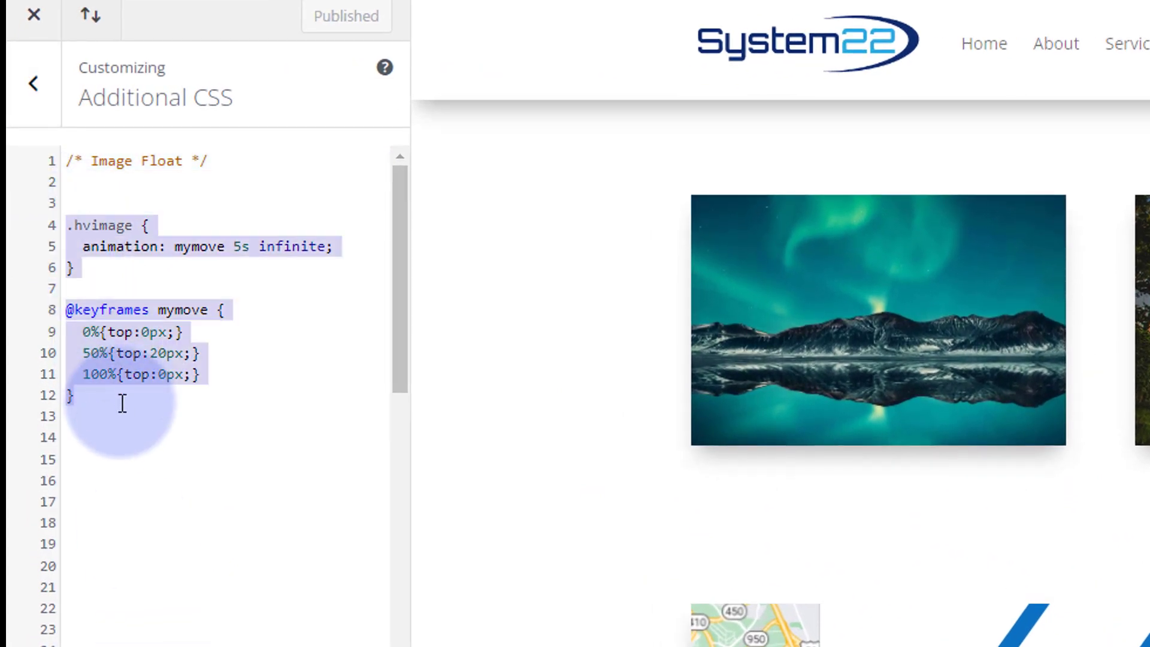
{"action": "left_click", "coordinate": [96, 396]}
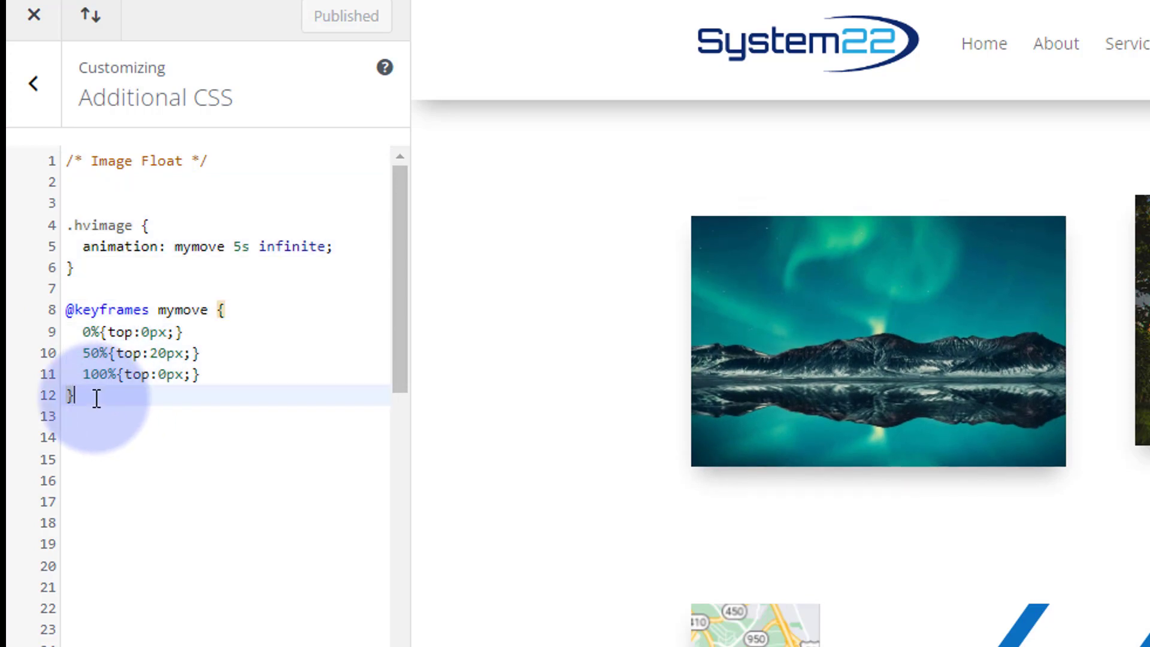
{"action": "key", "text": "Return"}
{"action": "key", "text": "Return"}
{"action": "key", "text": "ctrl+v"}
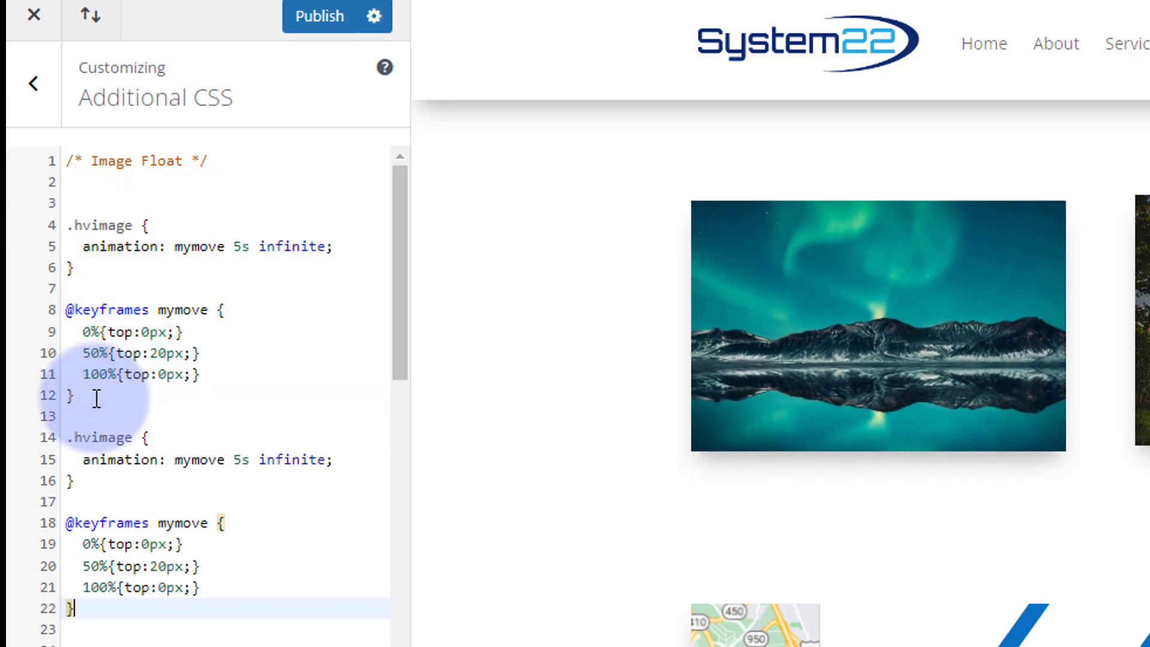
{"action": "key", "text": "Return"}
{"action": "key", "text": "Return"}
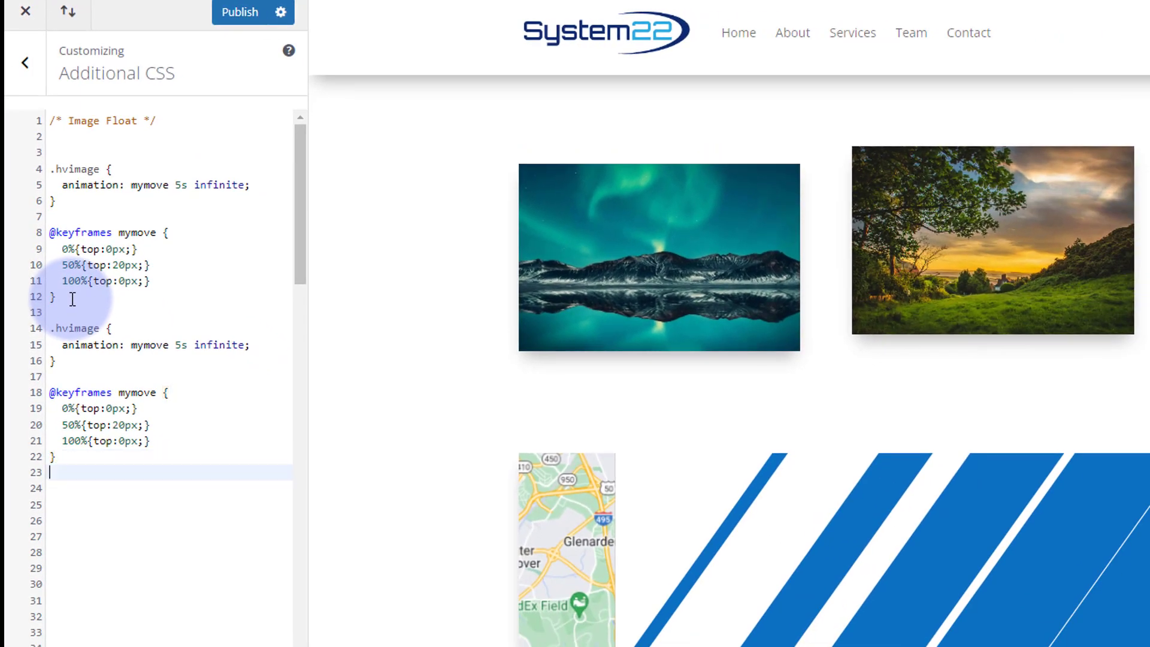
{"action": "key", "text": "ctrl+v"}
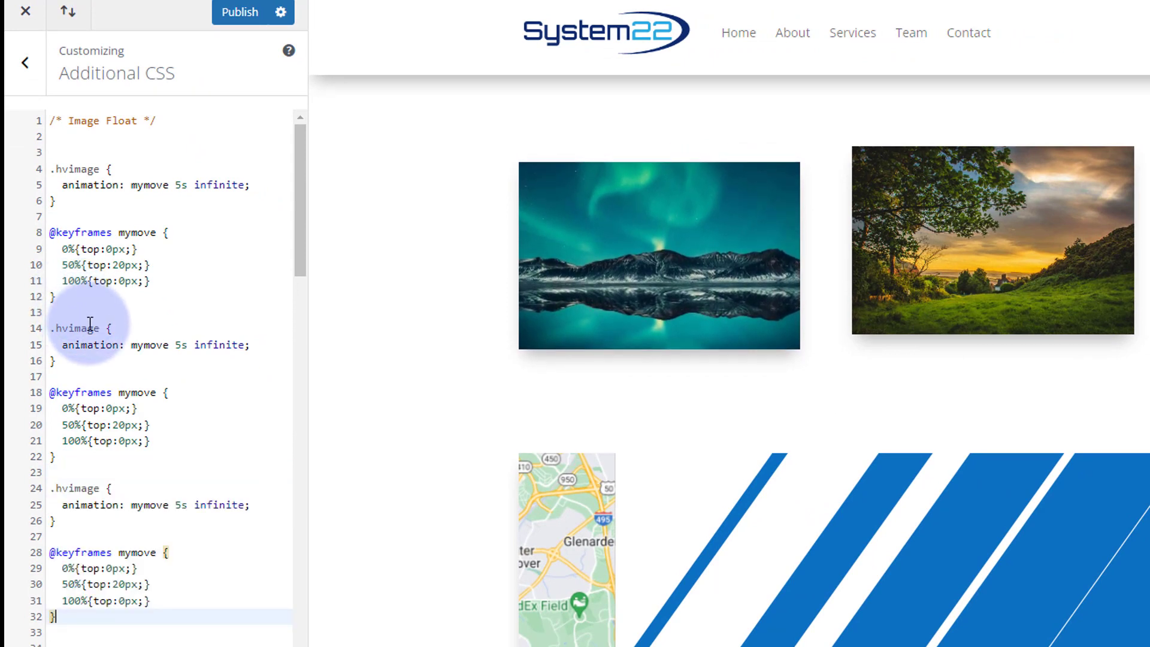
Step: Rename the class selector in the second block to .hvimage1 and in the third block to .hvimage2
{"action": "left_click", "coordinate": [99, 326]}
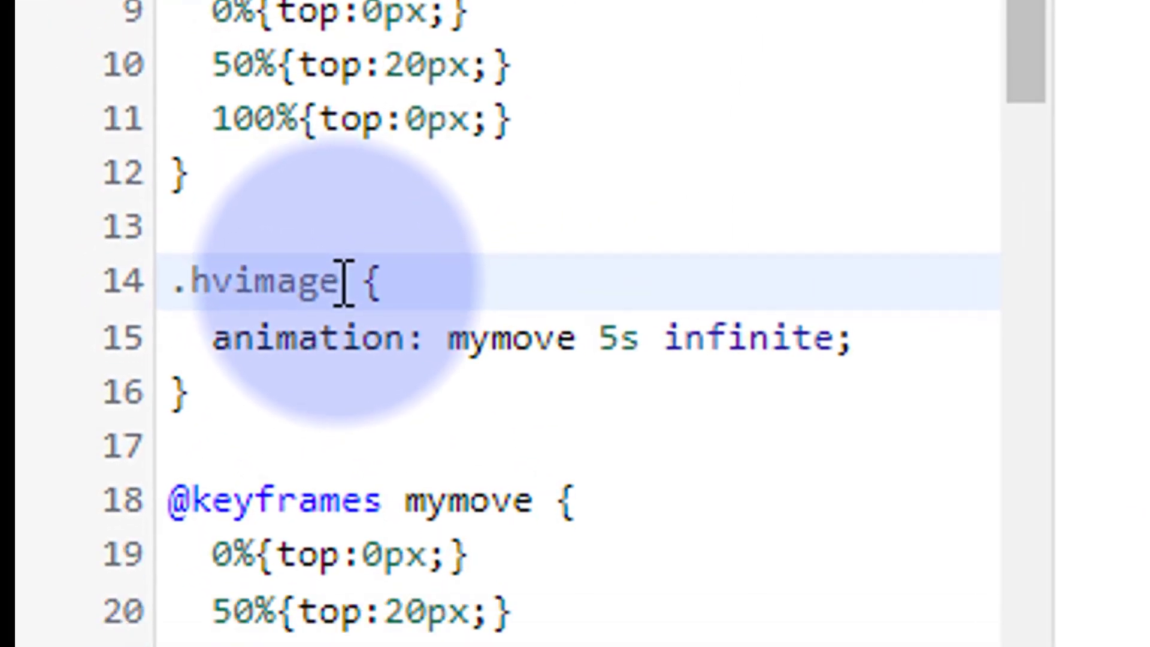
{"action": "scroll", "coordinate": [119, 329], "scroll_direction": "down", "scroll_amount": 4}
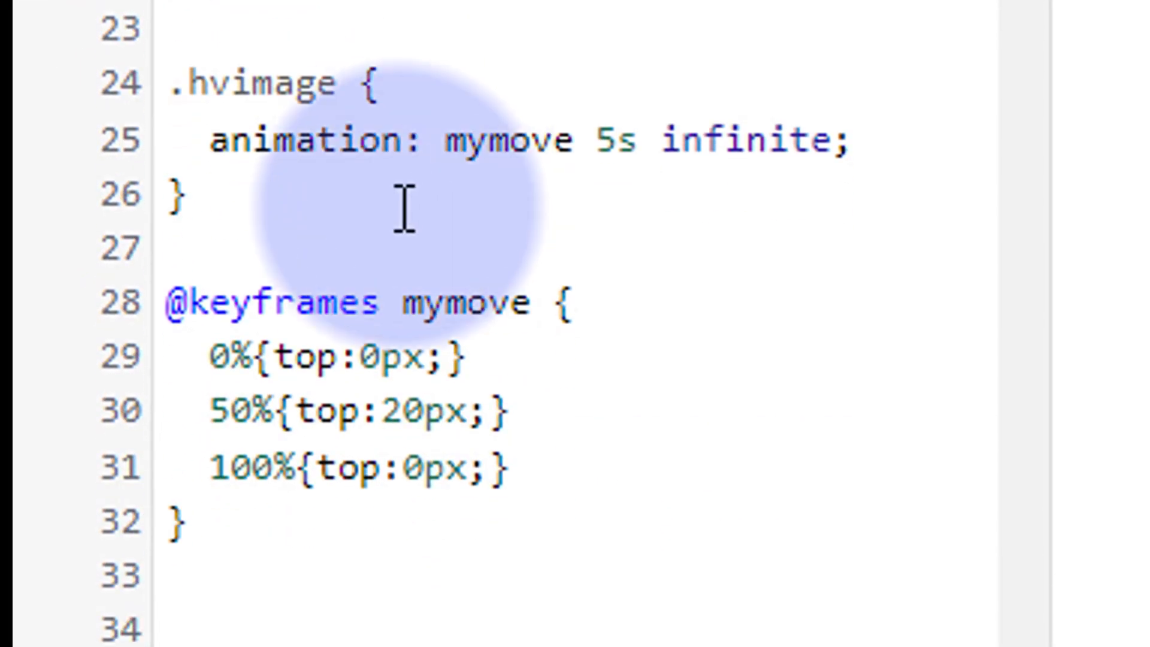
{"action": "left_click", "coordinate": [337, 83]}
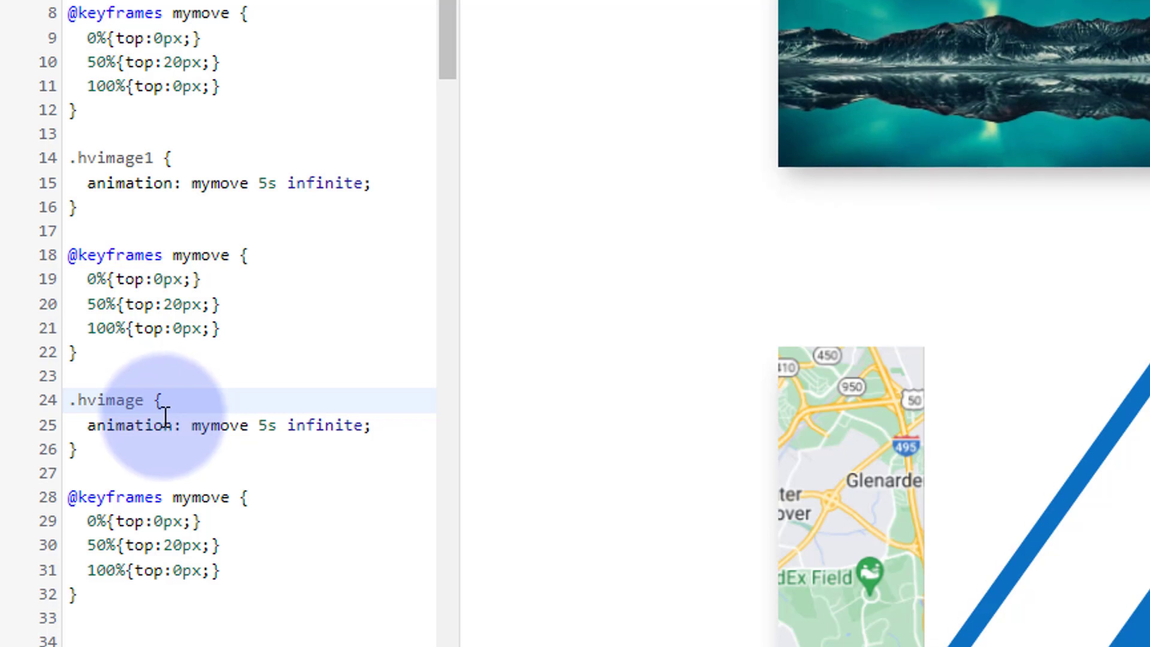
{"action": "type", "text": "2"}
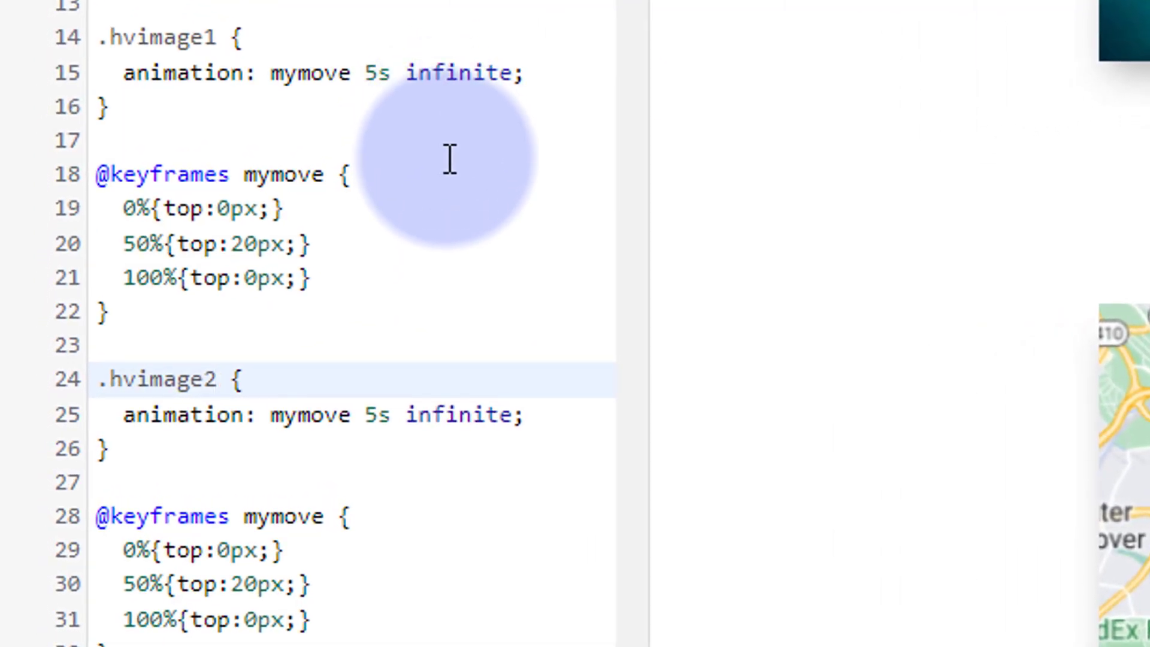
Step: Set the animation duration to 7s in the .hvimage1 rule and 6s in the .hvimage2 rule
{"action": "left_click_drag", "start_coordinate": [366, 72], "coordinate": [381, 74]}
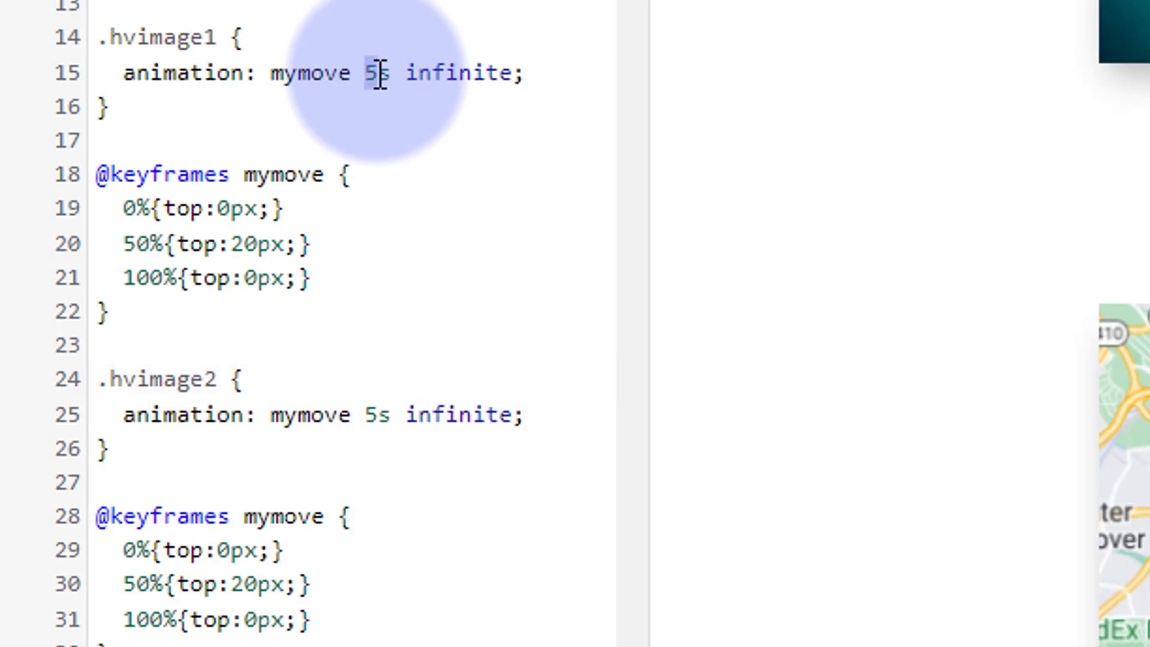
{"action": "type", "text": "7"}
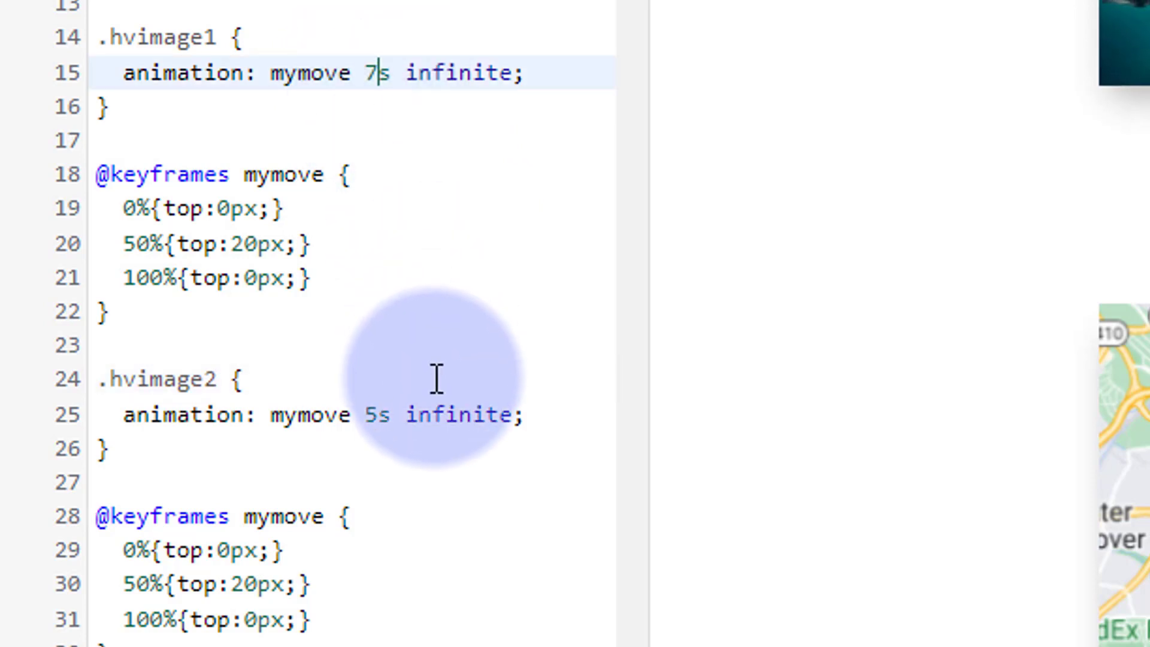
{"action": "left_click_drag", "start_coordinate": [367, 414], "coordinate": [380, 416]}
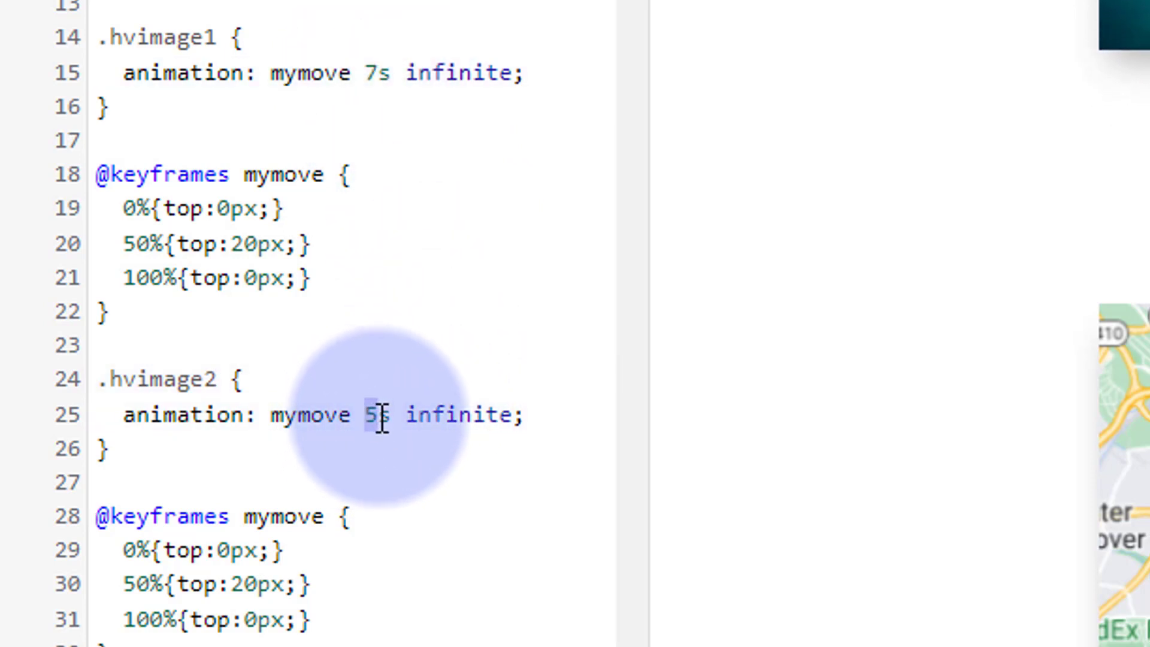
{"action": "type", "text": "6"}
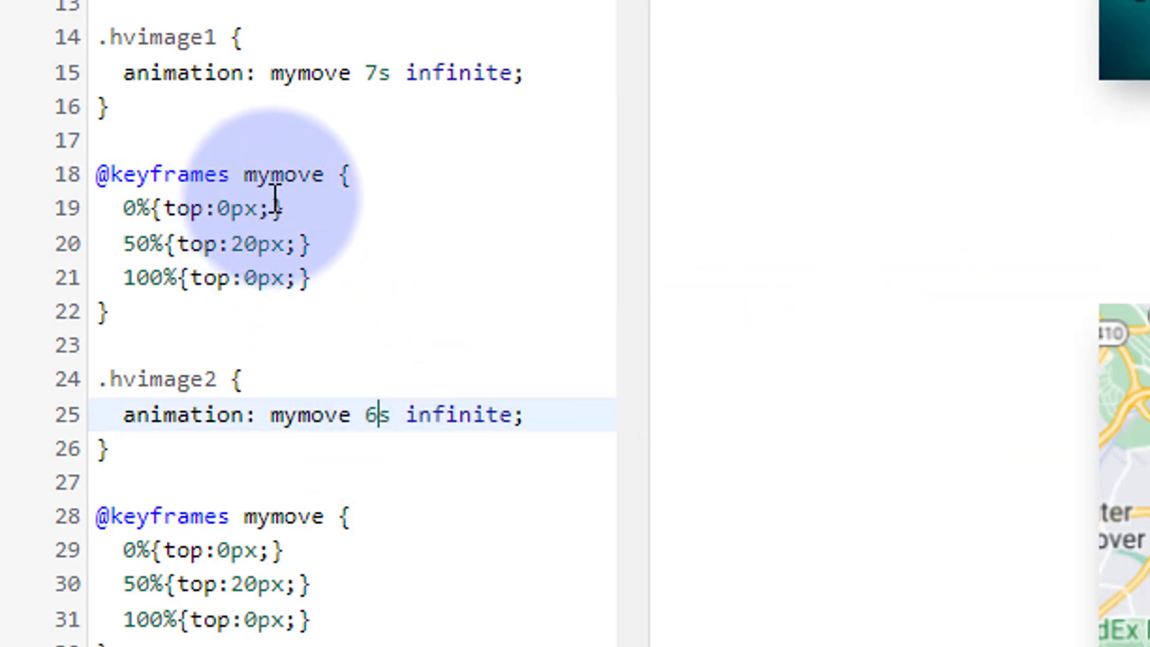
Step: Set the 50% keyframe's top offset to 30px in the block below .hvimage1 and 15px in the block below .hvimage2
{"action": "left_click", "coordinate": [232, 245]}
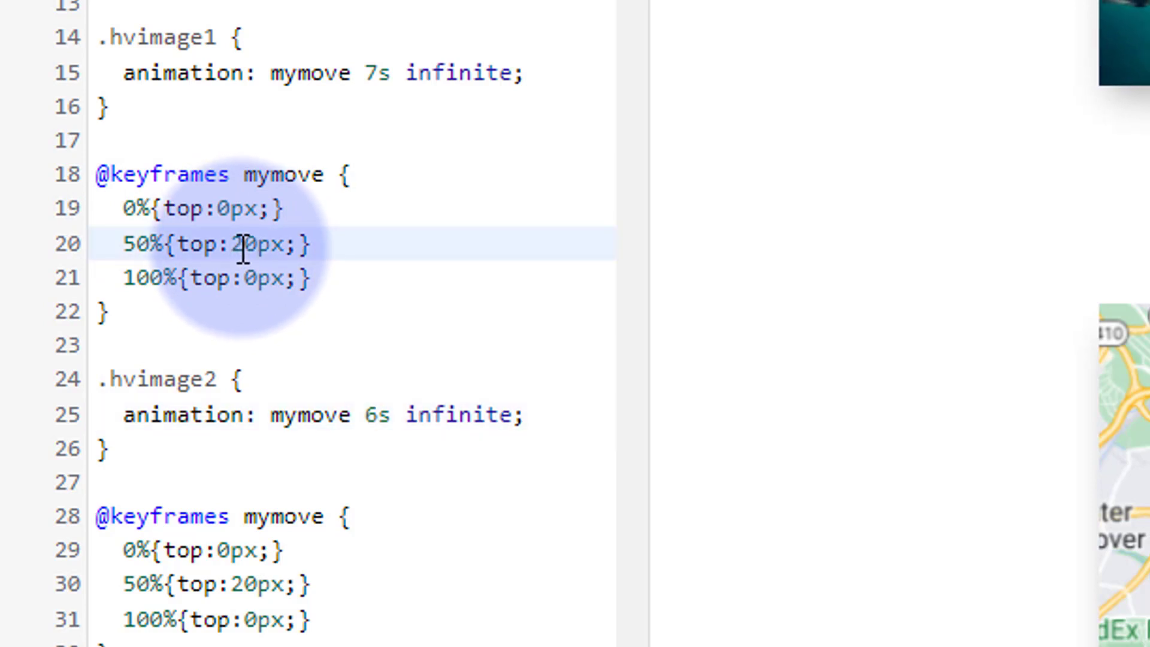
{"action": "left_click_drag", "start_coordinate": [241, 249], "coordinate": [236, 249]}
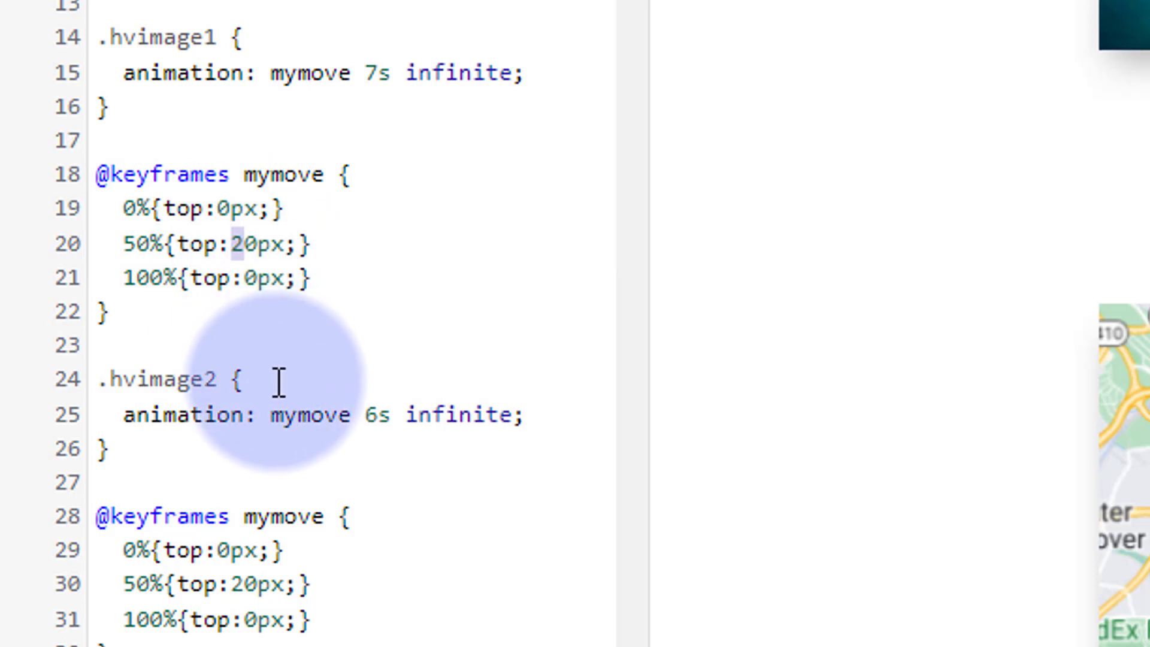
{"action": "type", "text": "3"}
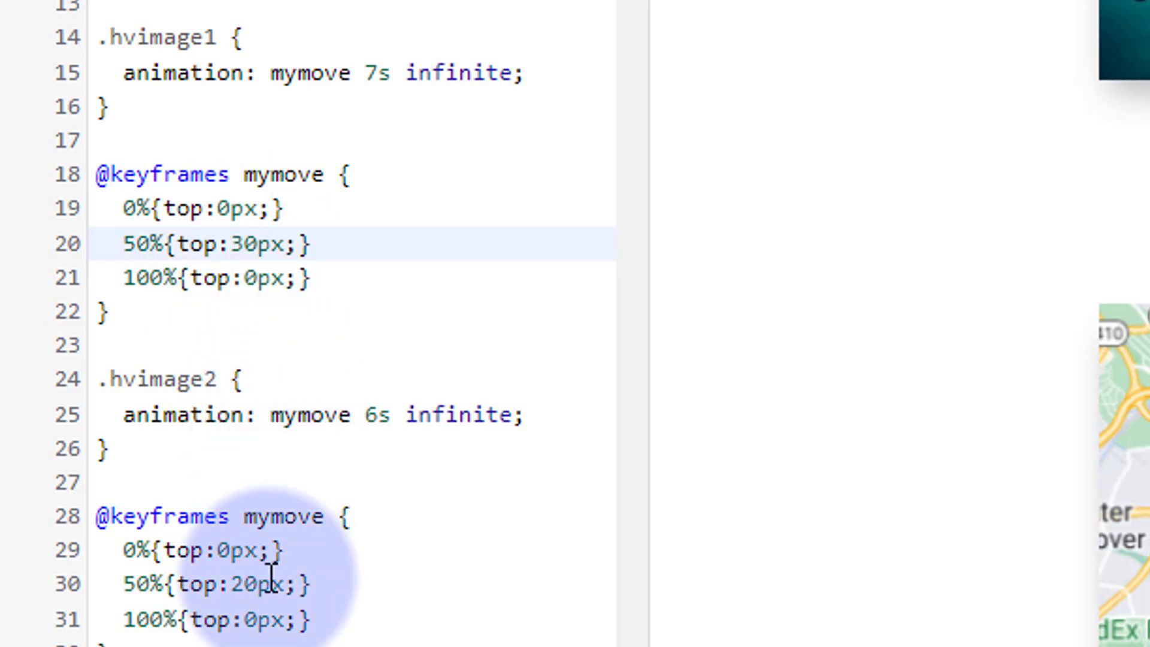
{"action": "left_click_drag", "start_coordinate": [237, 587], "coordinate": [258, 587]}
{"action": "type", "text": "15"}
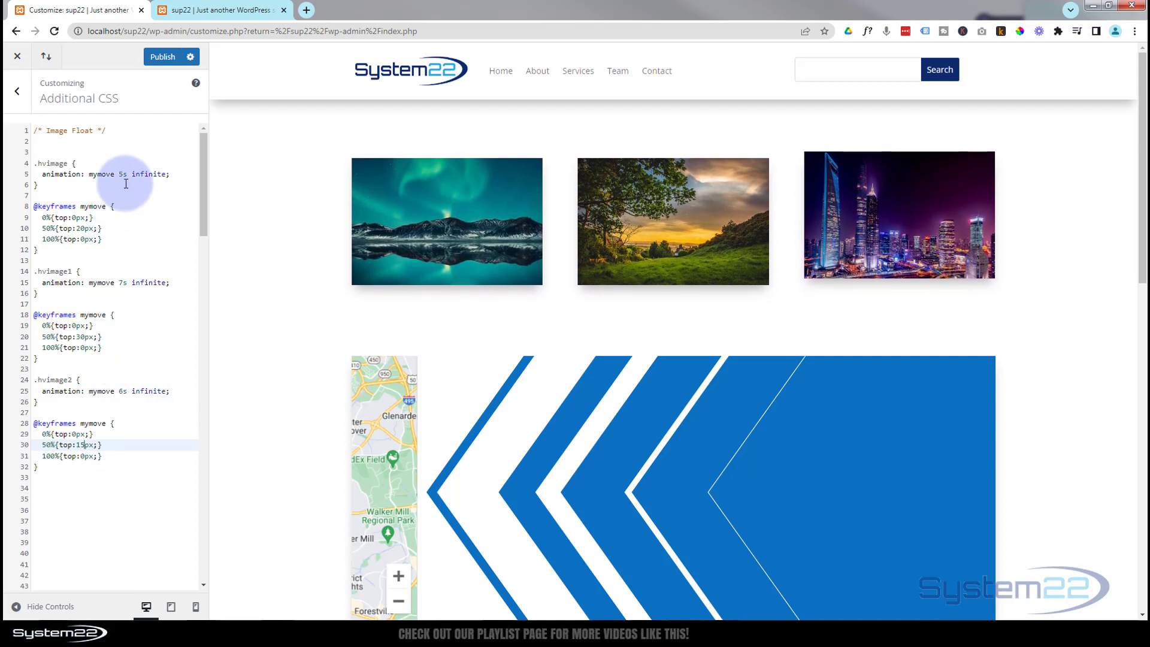
Step: Publish the CSS changes and reload the live page with the three images
{"action": "left_click", "coordinate": [162, 60]}
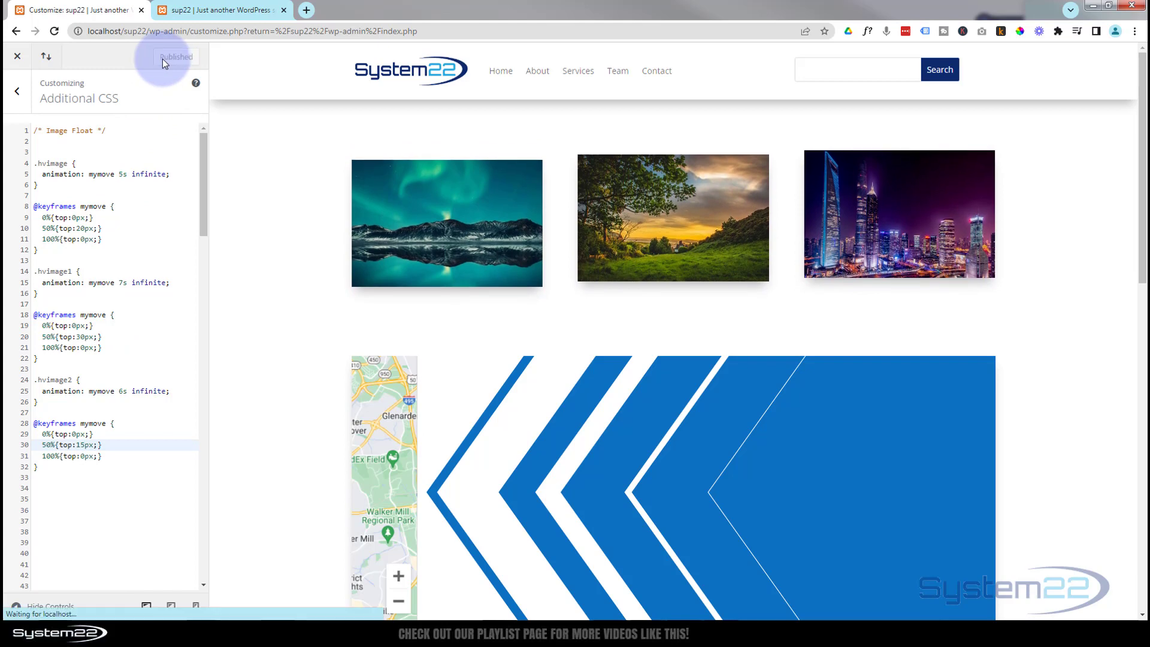
{"action": "left_click", "coordinate": [221, 11]}
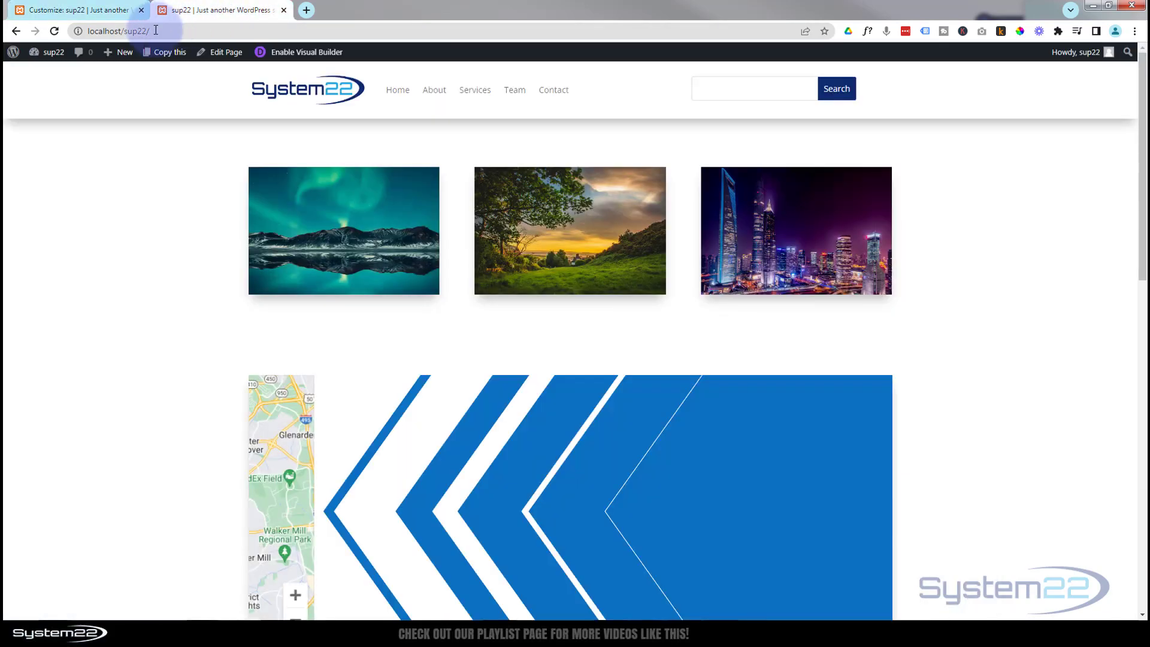
{"action": "left_click", "coordinate": [55, 32]}
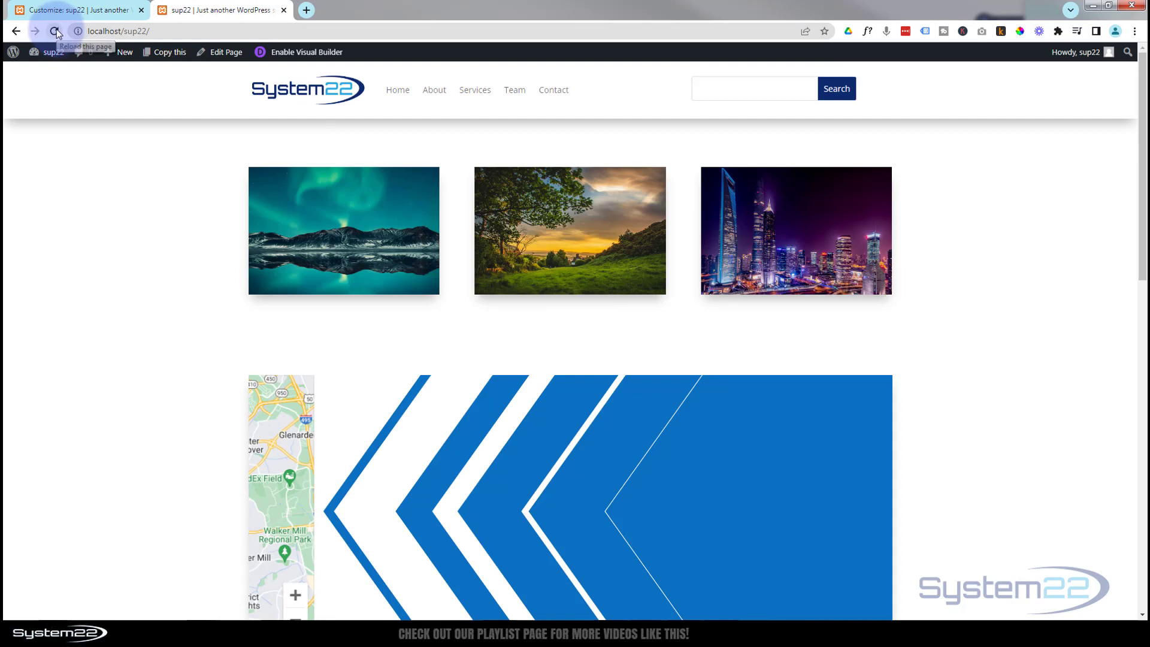